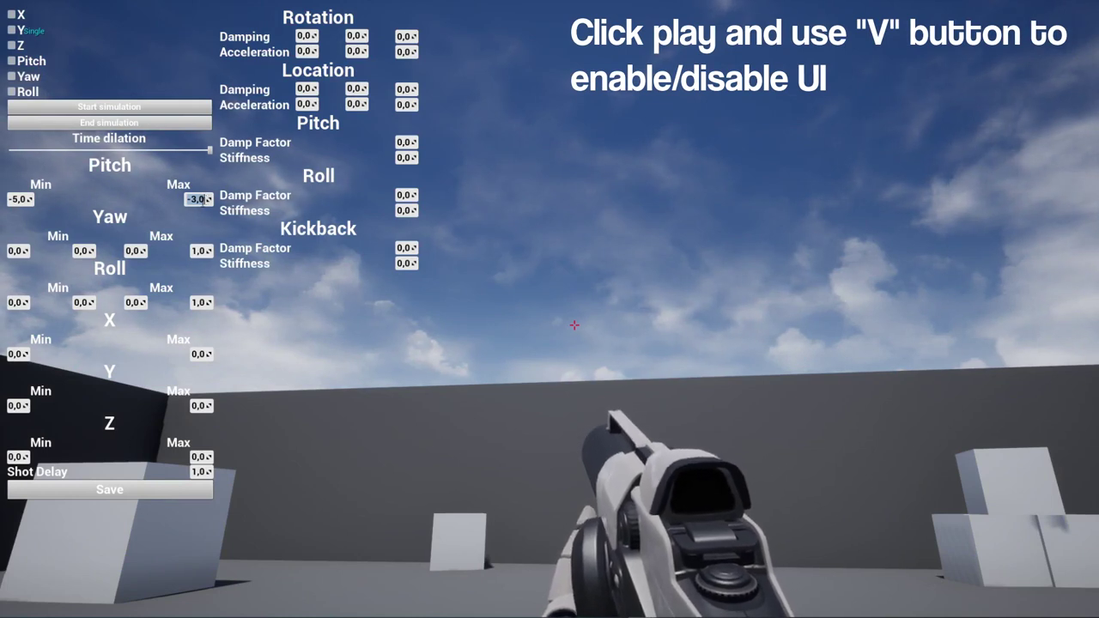
- Enter Yaw recoil ranges -1,5/-0,8 and 0,6/1,2, and mute Yaw instead of Pitch
{"action": "left_click", "coordinate": [30, 252]}
{"action": "type", "text": "-1"}
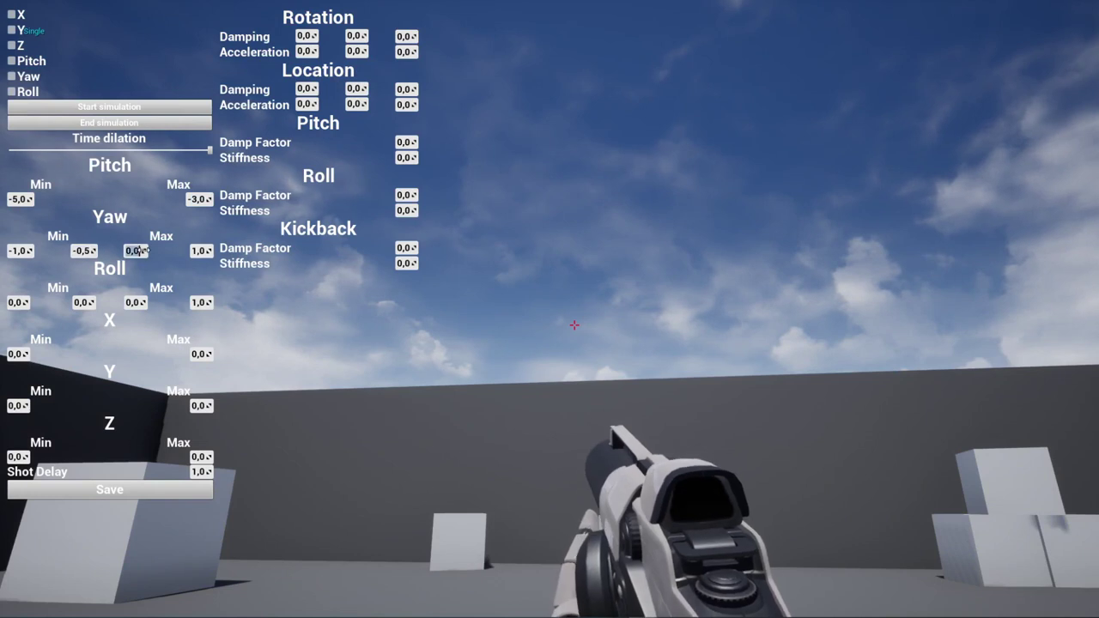
{"action": "type", "text": "0,5"}
{"action": "left_click", "coordinate": [201, 251]}
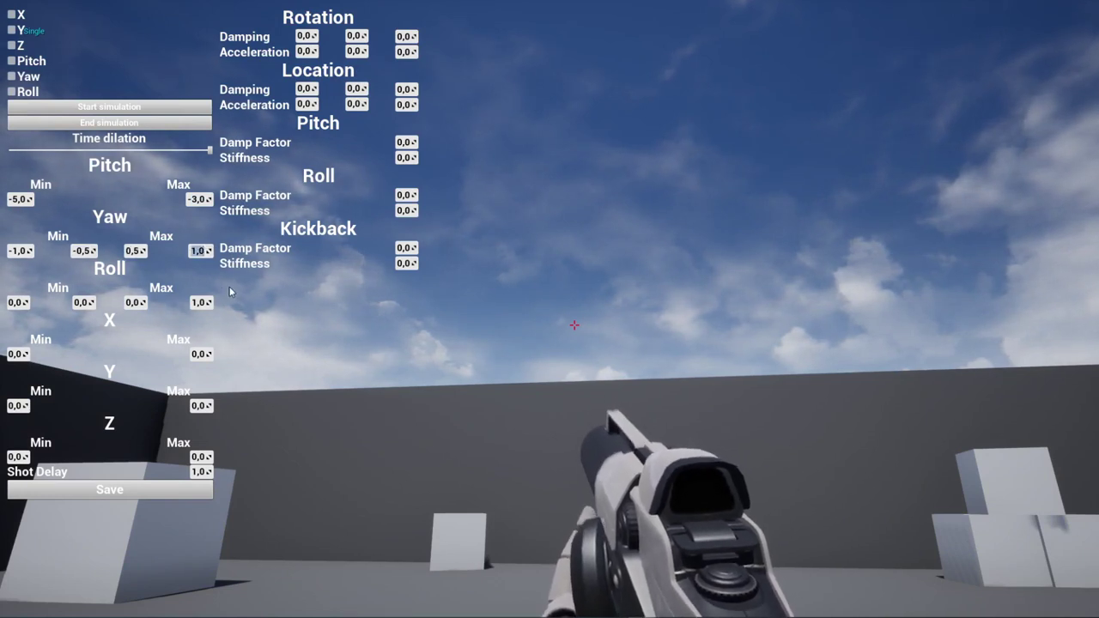
{"action": "left_click", "coordinate": [12, 61]}
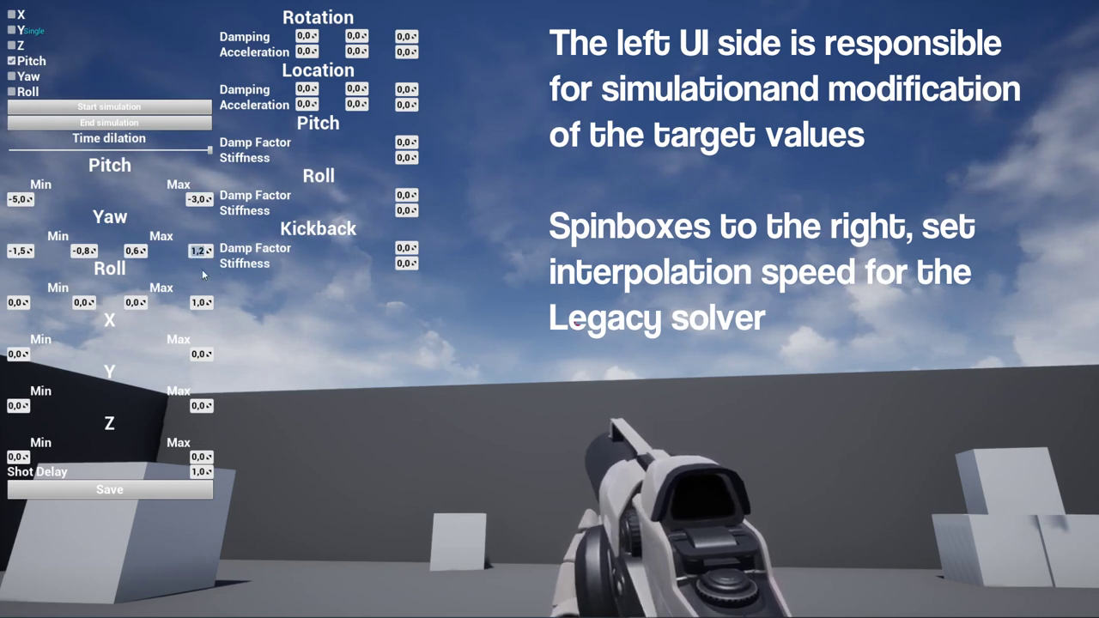
{"action": "left_click", "coordinate": [11, 77]}
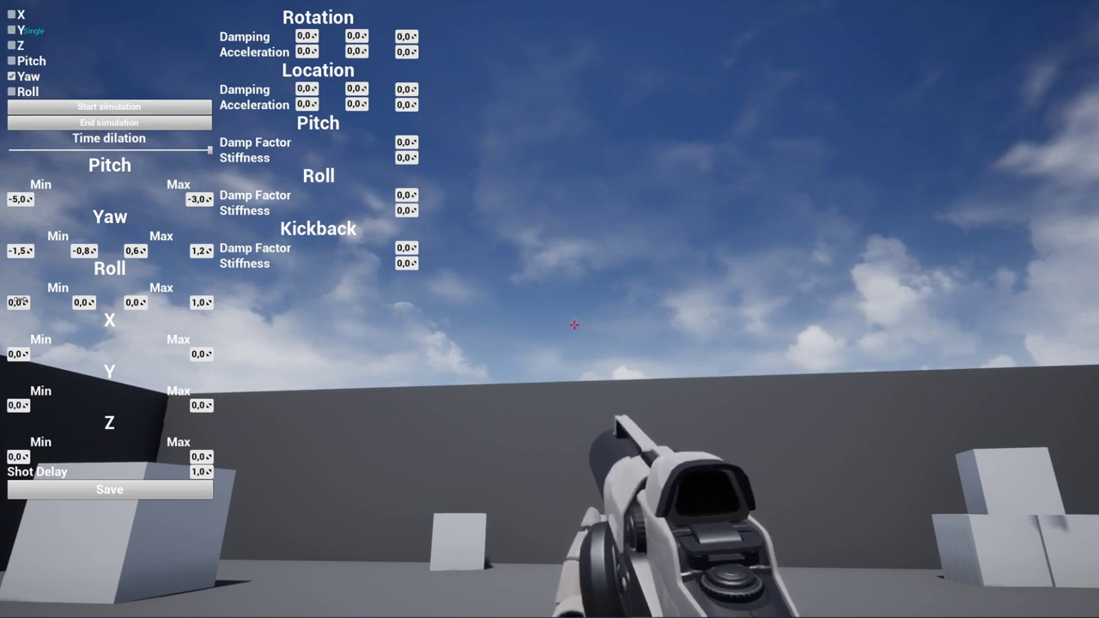
- Enter Roll recoil values -3,0, -2,0, 2,5 and 3,2, and mute both Pitch and Yaw
{"action": "left_click", "coordinate": [11, 76]}
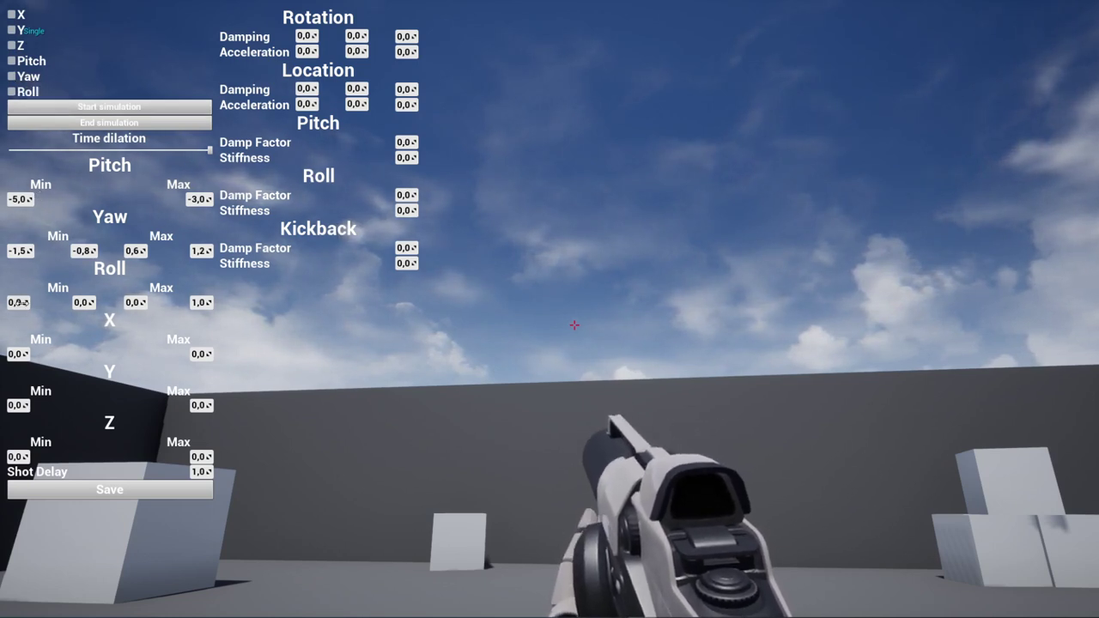
{"action": "type", "text": "-5"}
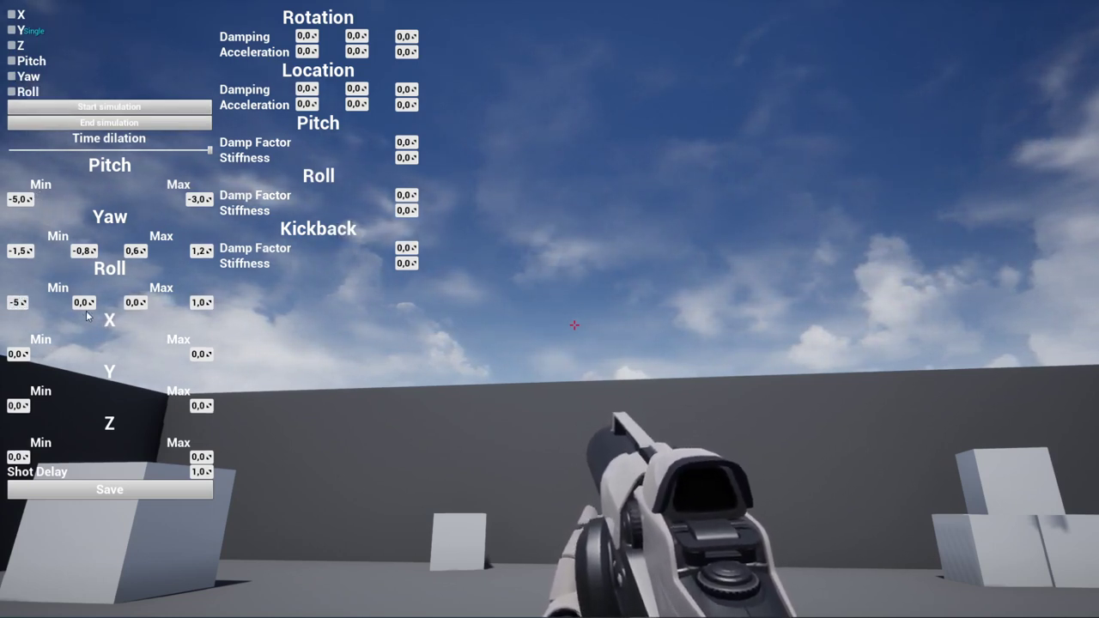
{"action": "left_click", "coordinate": [83, 302]}
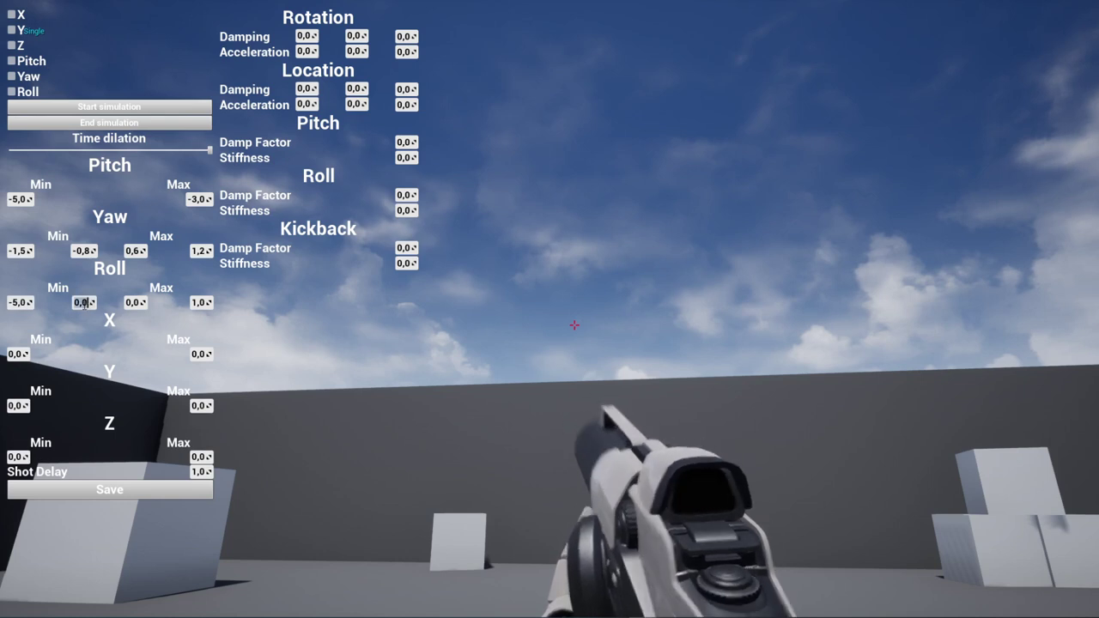
{"action": "left_click", "coordinate": [202, 302]}
{"action": "type", "text": "5"}
{"action": "left_click", "coordinate": [11, 61]}
{"action": "left_click", "coordinate": [11, 76]}
{"action": "type", "text": "2,5"}
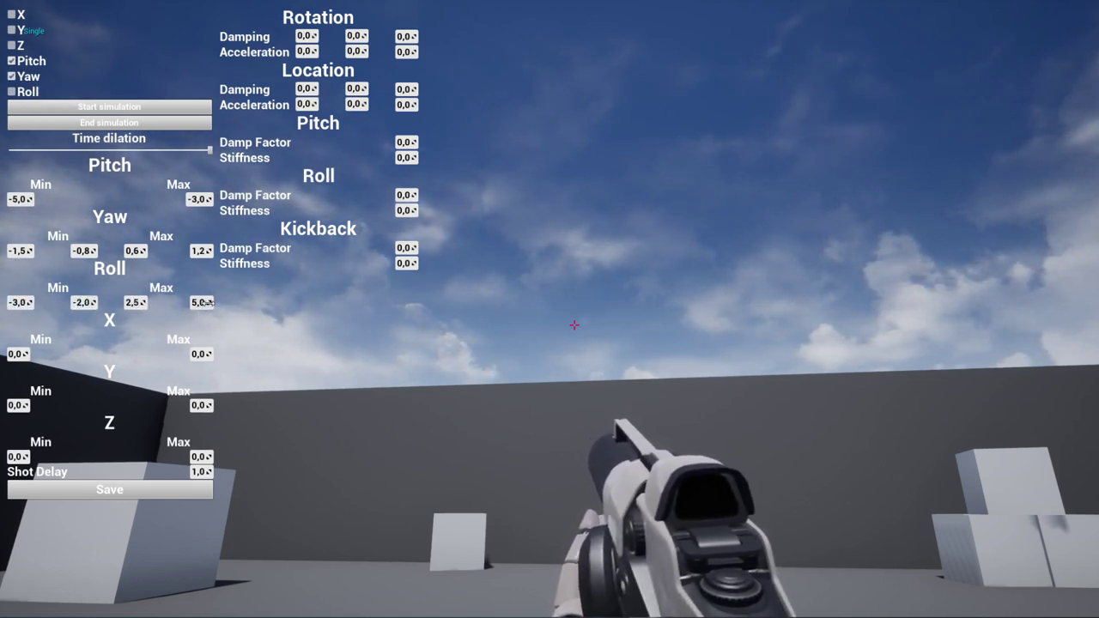
{"action": "left_click", "coordinate": [206, 302]}
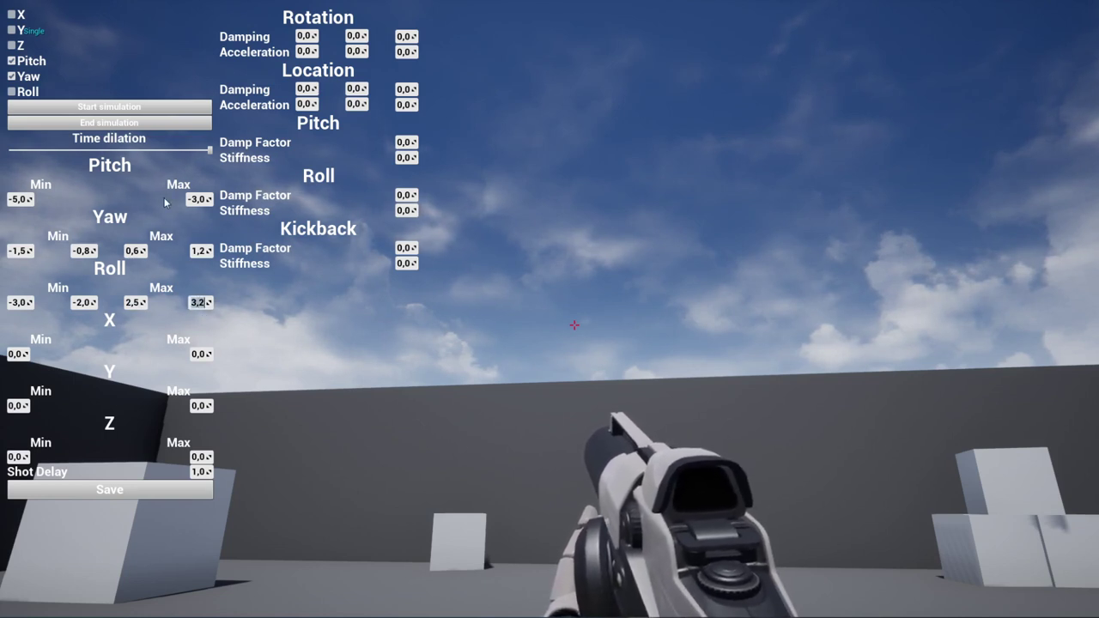
- Unmute Pitch and set the X location recoil range to 2,0–3,0
{"action": "left_click", "coordinate": [13, 62]}
{"action": "type", "text": "5"}
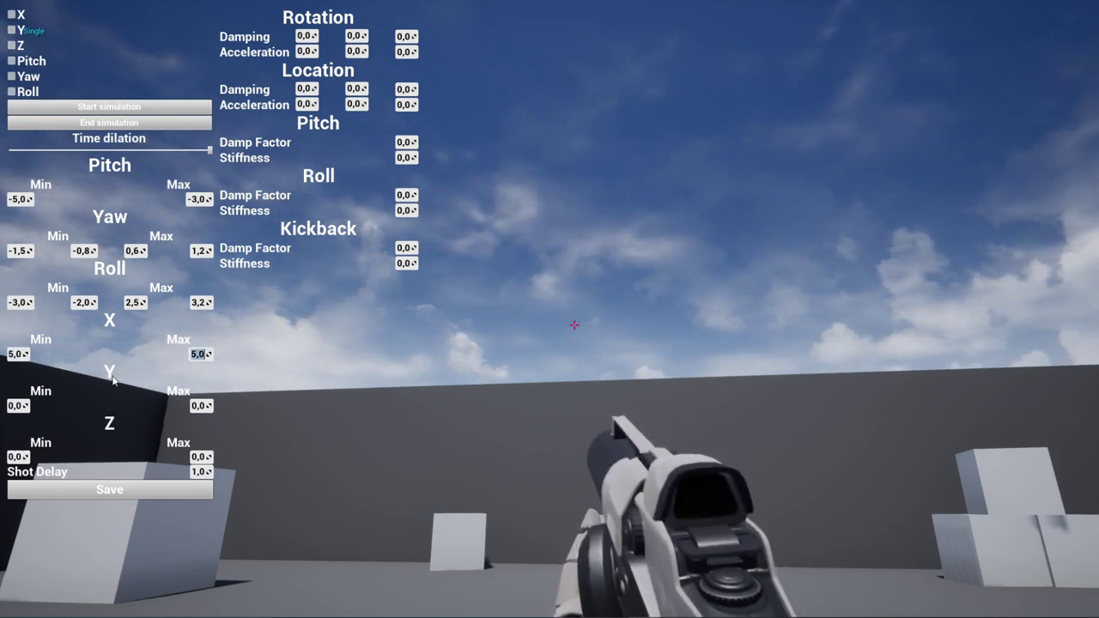
{"action": "type", "text": "3"}
{"action": "left_click", "coordinate": [203, 361]}
{"action": "key", "text": "Tab"}
{"action": "type", "text": "2"}
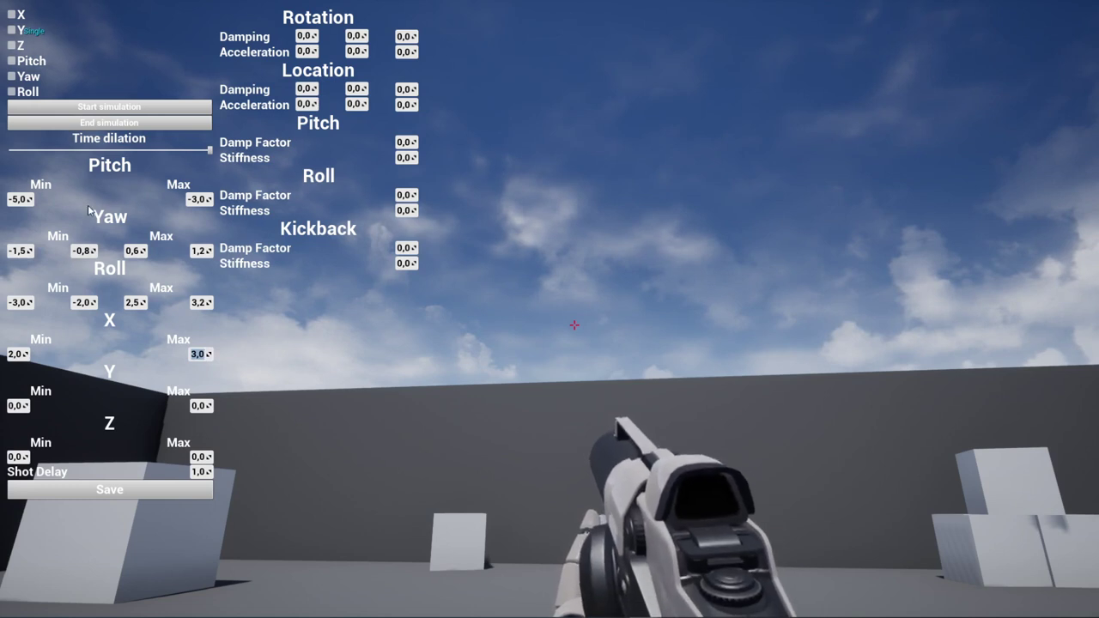
- Set Shot Delay to 1,5, save the recoil data and exit play mode
{"action": "left_click", "coordinate": [199, 472]}
{"action": "type", "text": ".5"}
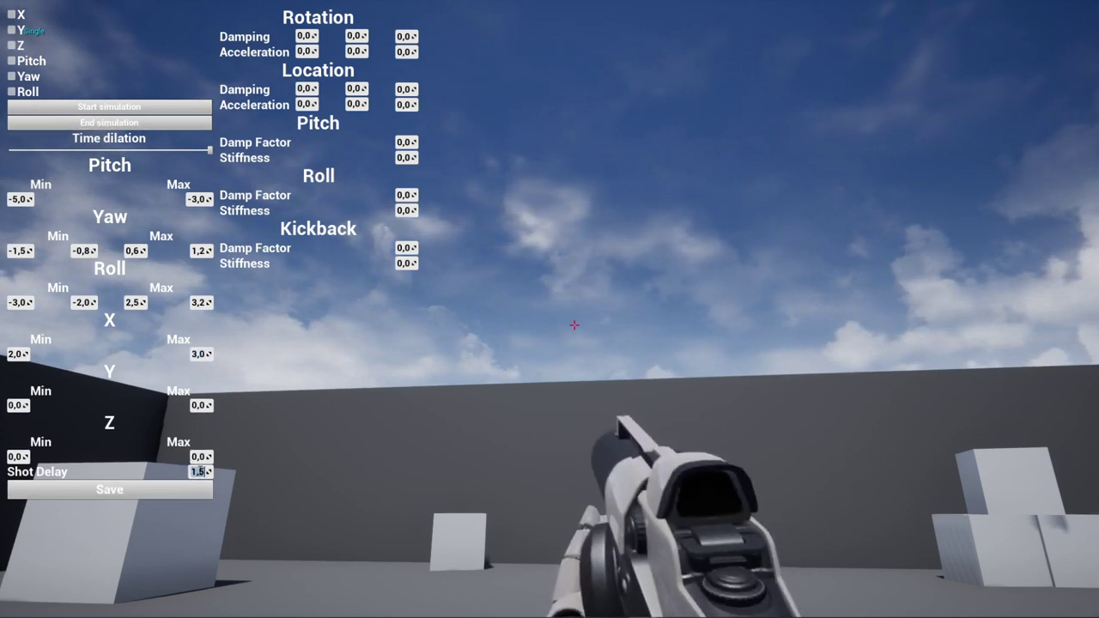
{"action": "left_click", "coordinate": [105, 125]}
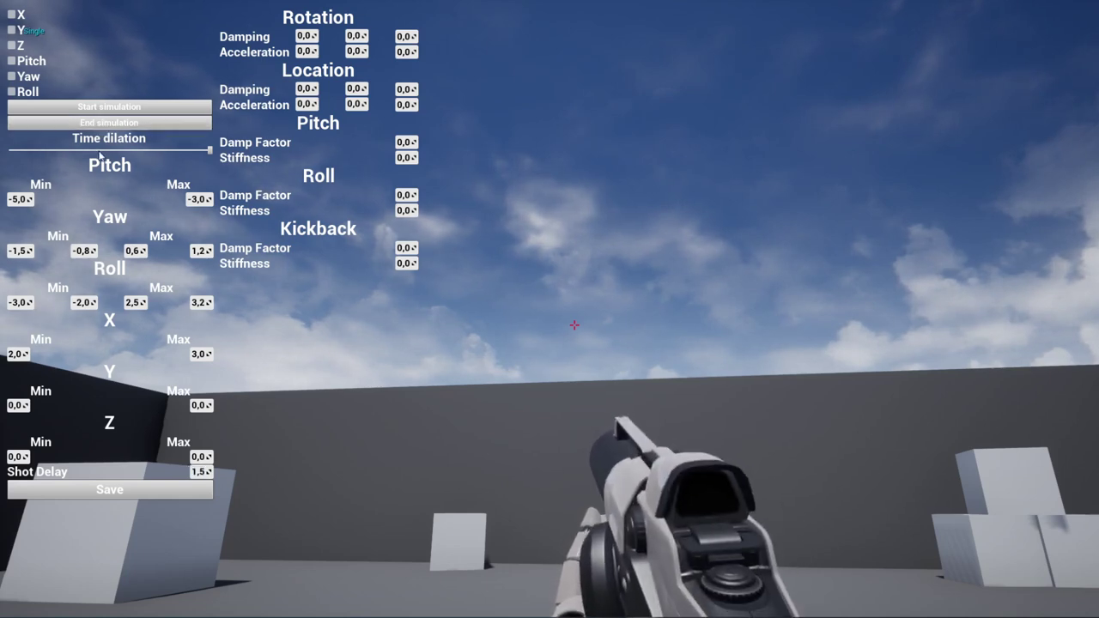
{"action": "left_click", "coordinate": [95, 497]}
{"action": "key", "text": "Escape"}
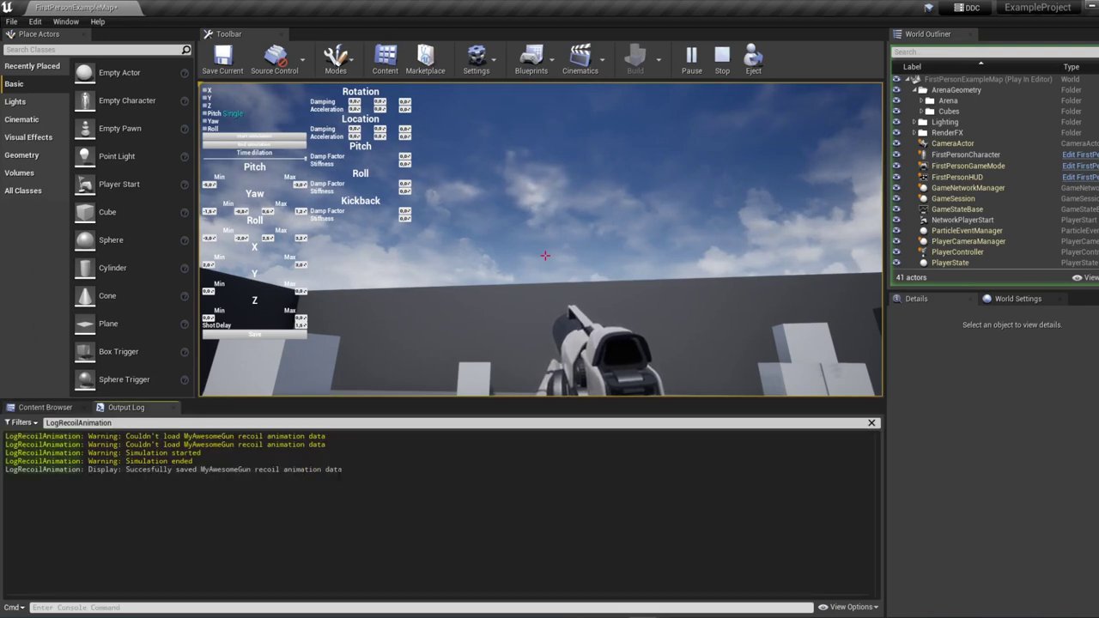
- Stop the running session and start a fresh play session
{"action": "left_click", "coordinate": [45, 407]}
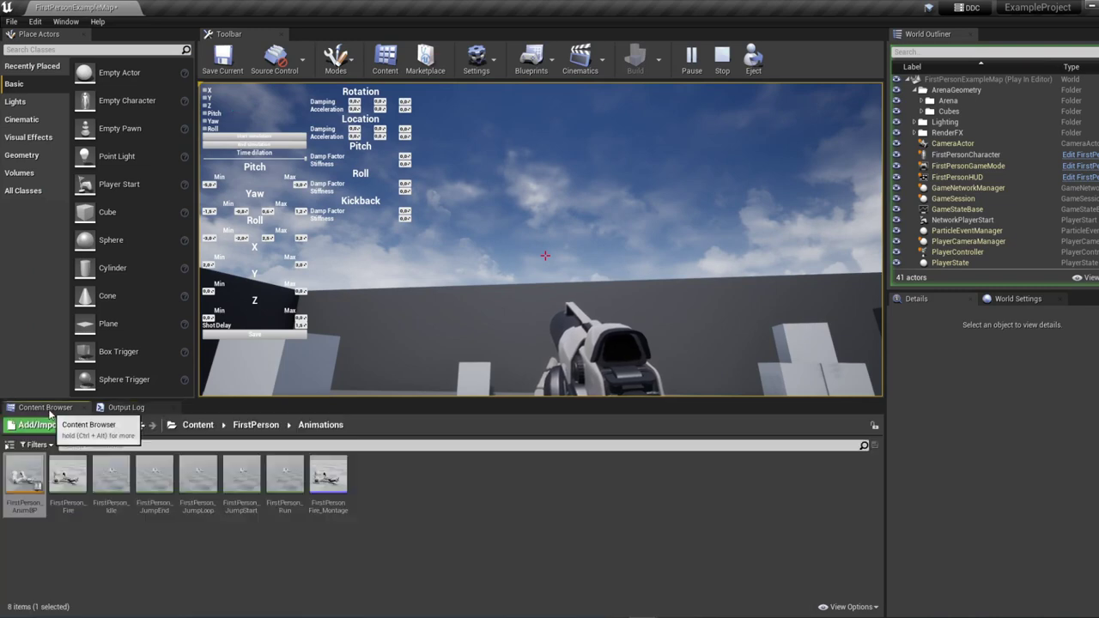
{"action": "left_click", "coordinate": [725, 56]}
{"action": "left_click", "coordinate": [692, 57]}
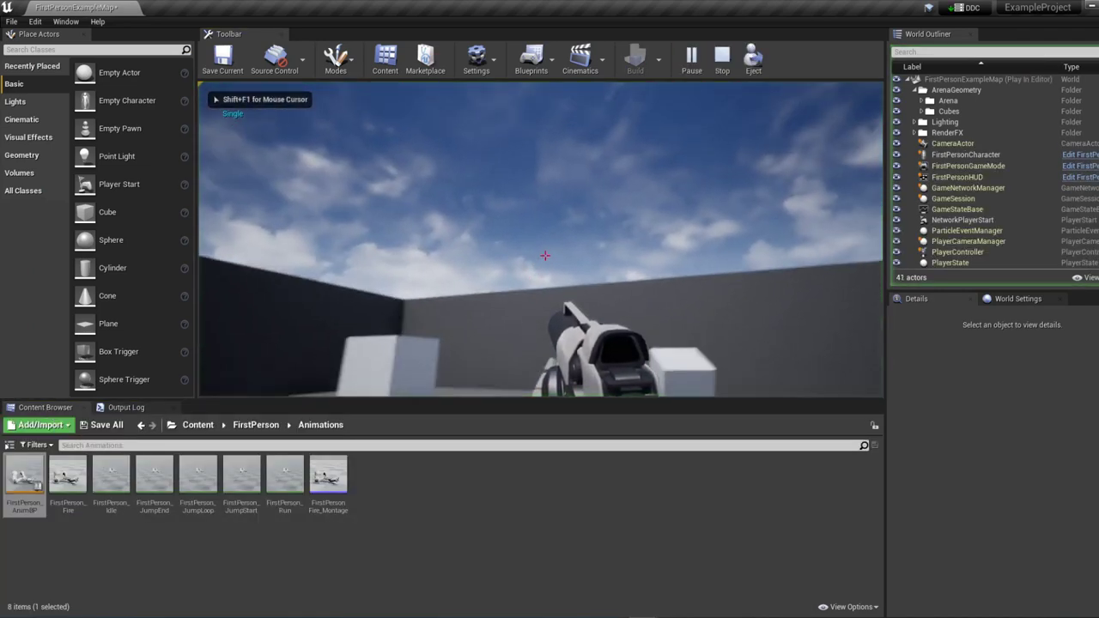
- Fire seven test shots, then show the recoil tuning panel in fullscreen
{"action": "left_click", "coordinate": [544, 256]}
{"action": "left_click", "coordinate": [545, 256]}
{"action": "left_click", "coordinate": [544, 256]}
{"action": "left_click", "coordinate": [544, 256]}
{"action": "left_click", "coordinate": [545, 256]}
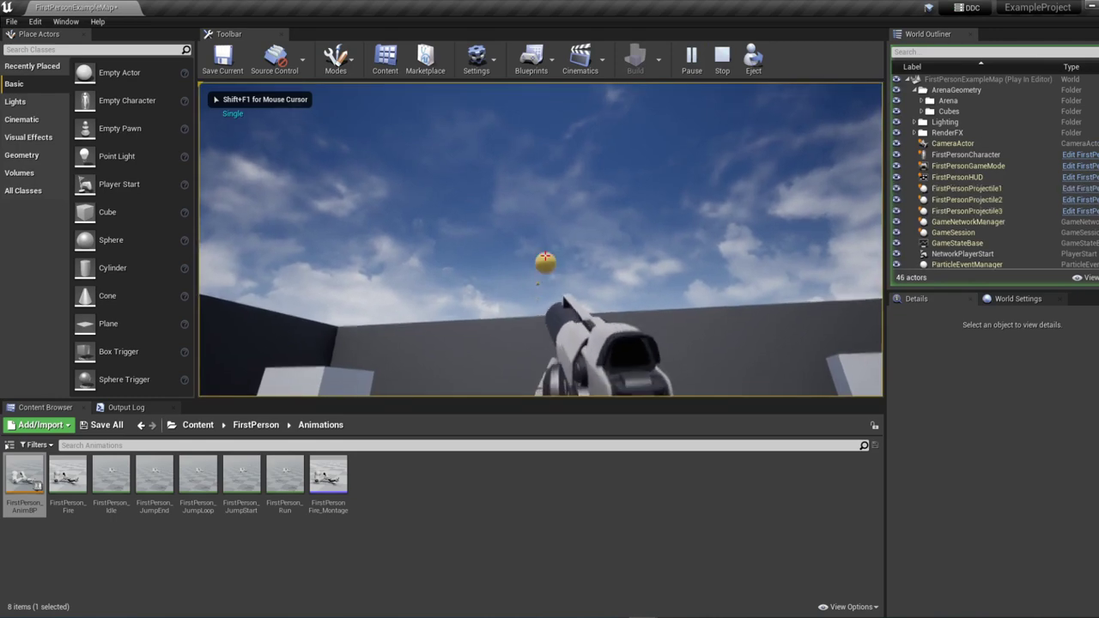
{"action": "left_click", "coordinate": [545, 256]}
{"action": "left_click", "coordinate": [545, 256]}
{"action": "left_click", "coordinate": [545, 255]}
{"action": "left_click", "coordinate": [544, 256]}
{"action": "key", "text": "Tab"}
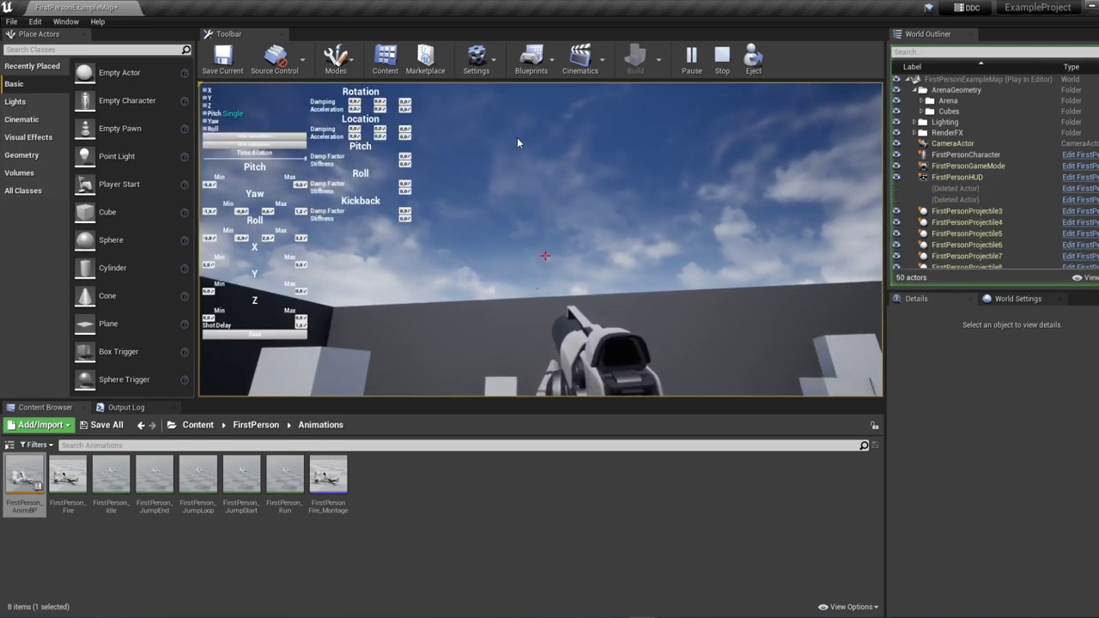
{"action": "key", "text": "F11"}
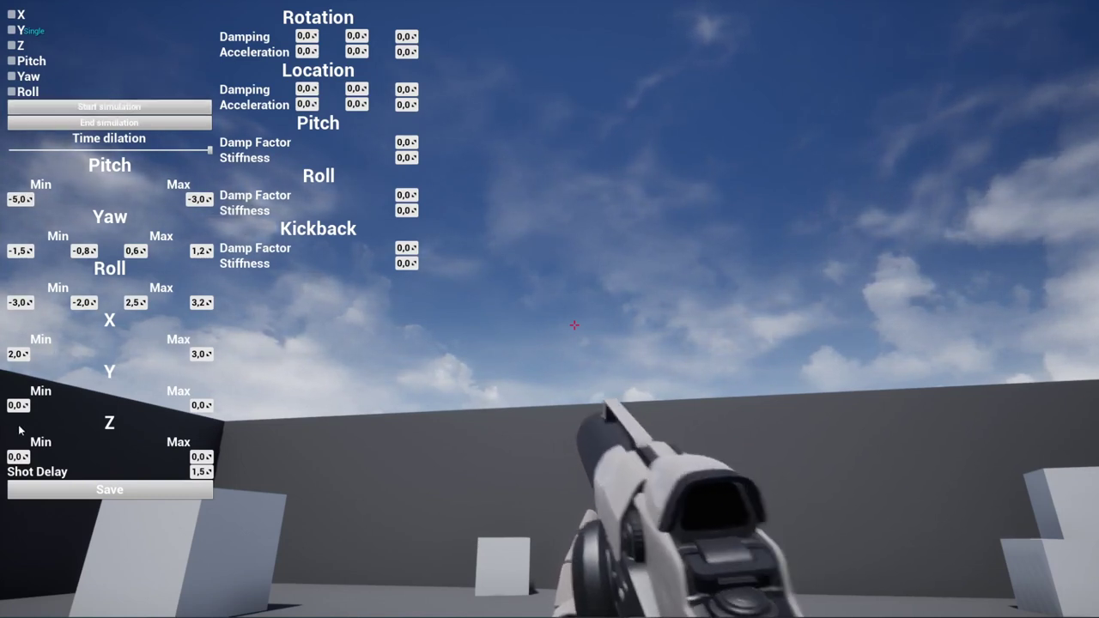
- Mute the Roll, Yaw, Pitch and X axes
{"action": "left_click", "coordinate": [12, 92]}
{"action": "left_click", "coordinate": [12, 76]}
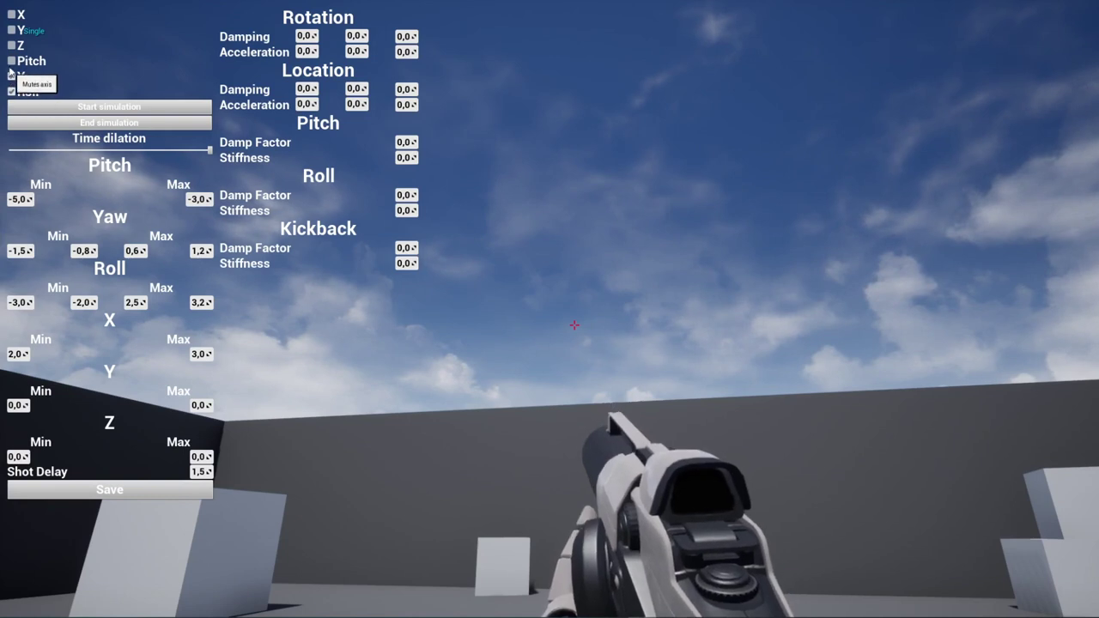
{"action": "left_click", "coordinate": [11, 60]}
{"action": "left_click", "coordinate": [11, 15]}
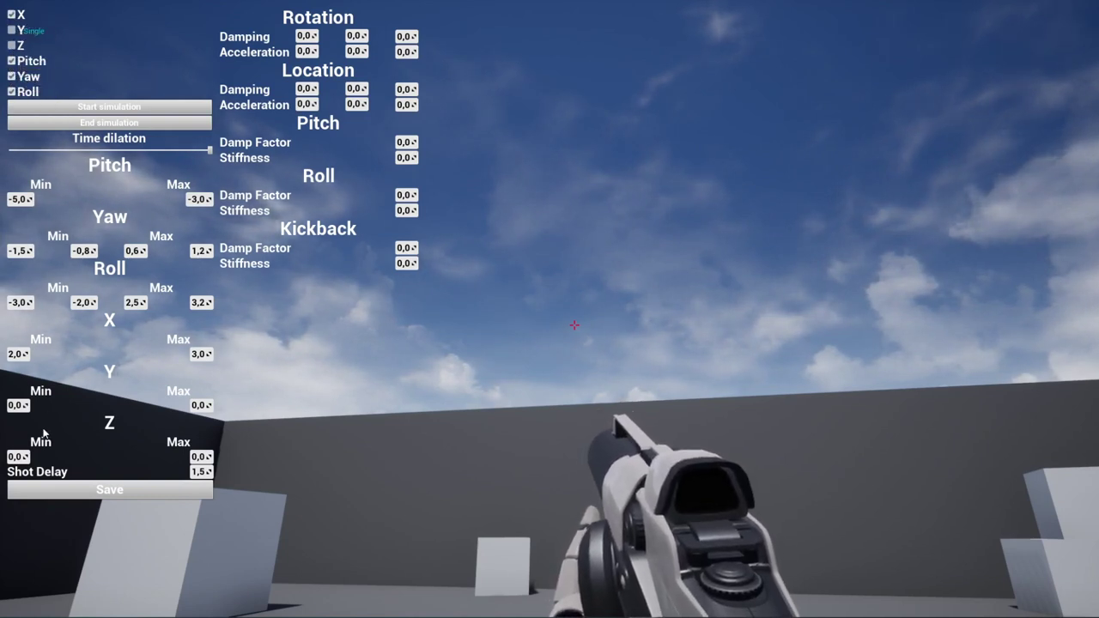
- Set both Y and Z location ranges to 5 for Min and Max
{"action": "type", "text": "5"}
{"action": "key", "text": "Tab"}
{"action": "type", "text": "5"}
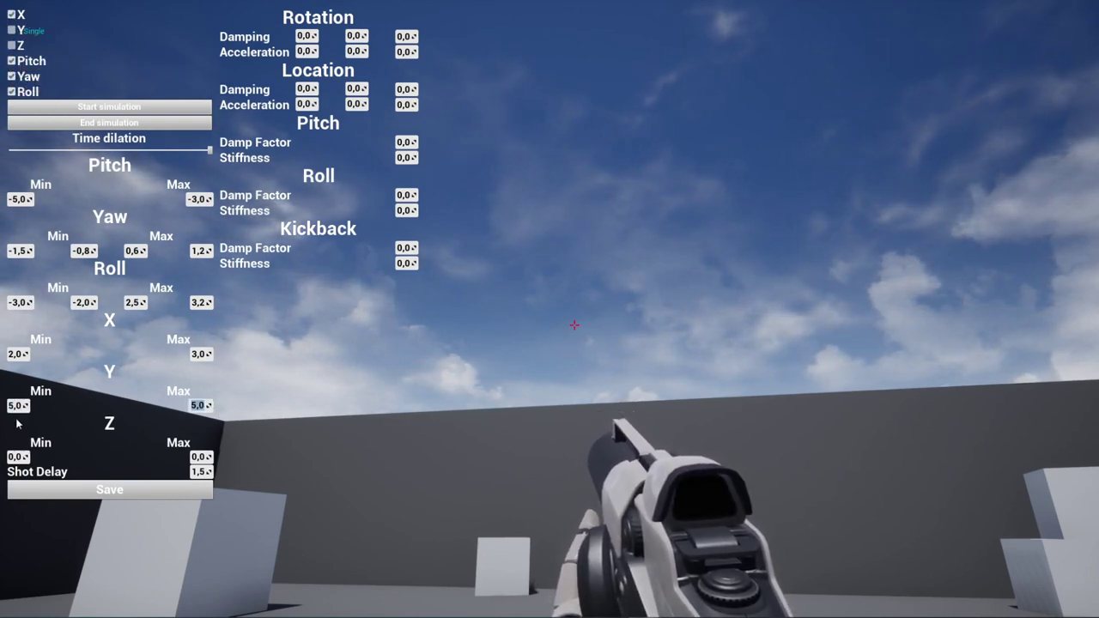
{"action": "left_click", "coordinate": [17, 456]}
{"action": "type", "text": "5"}
{"action": "key", "text": "Tab"}
{"action": "type", "text": "5"}
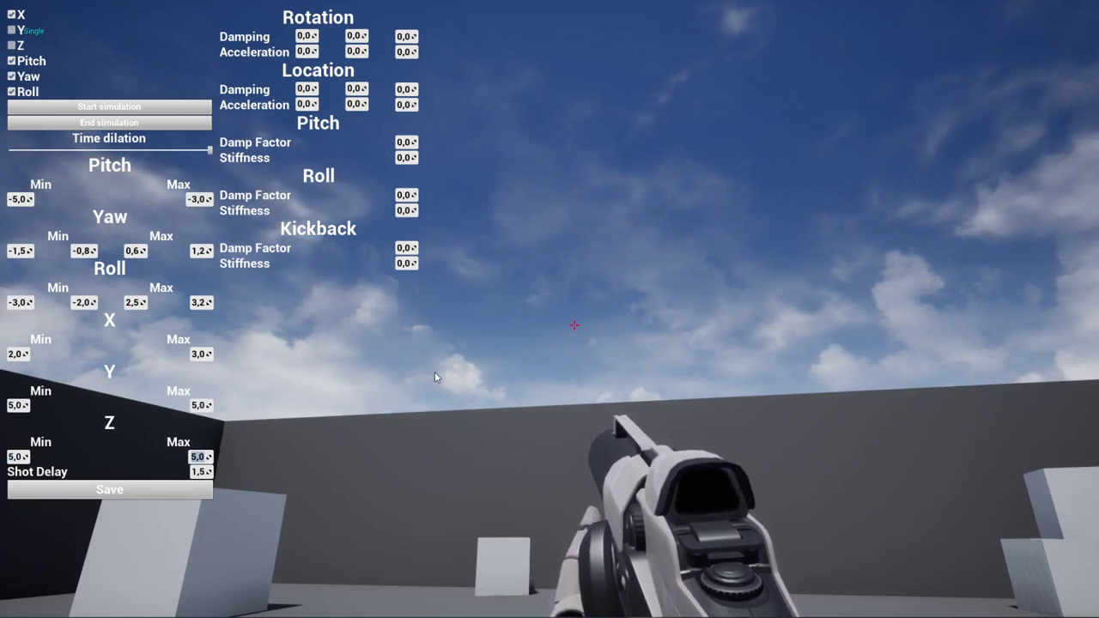
- Exit fullscreen, go to the Content folder, and enlarge the game viewport on all sides
{"action": "key", "text": "F11"}
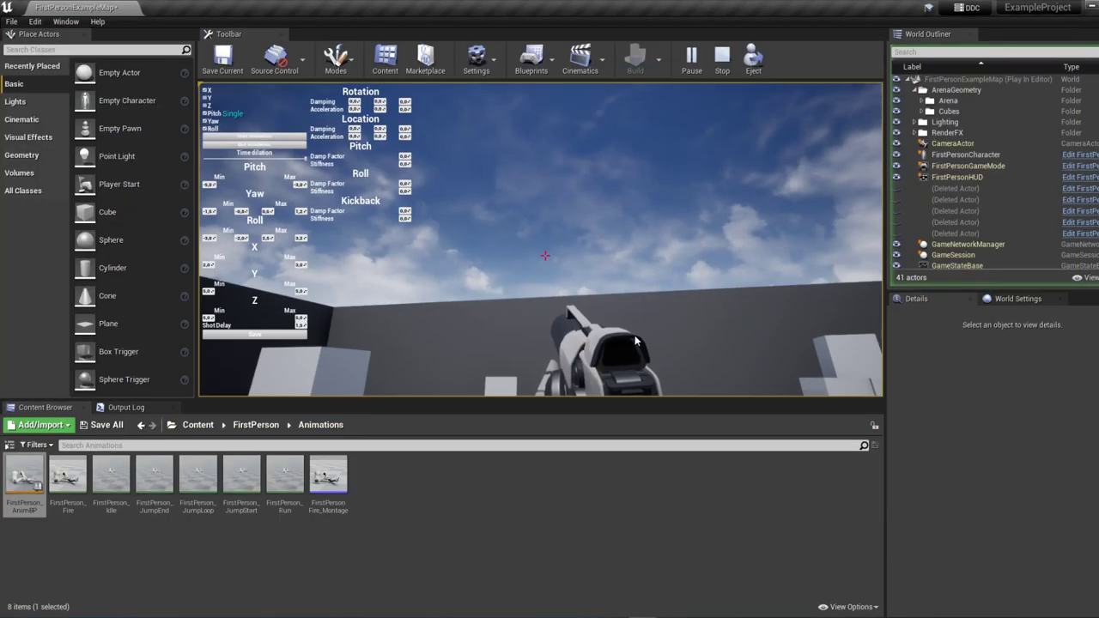
{"action": "left_click", "coordinate": [197, 425]}
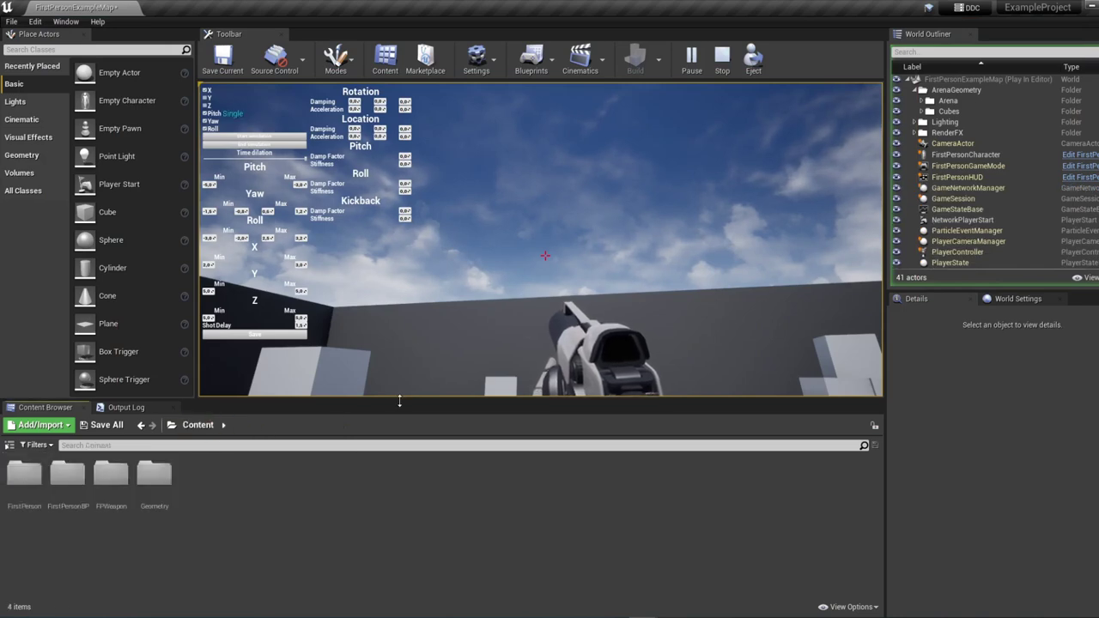
{"action": "left_click_drag", "start_coordinate": [401, 420], "coordinate": [401, 484]}
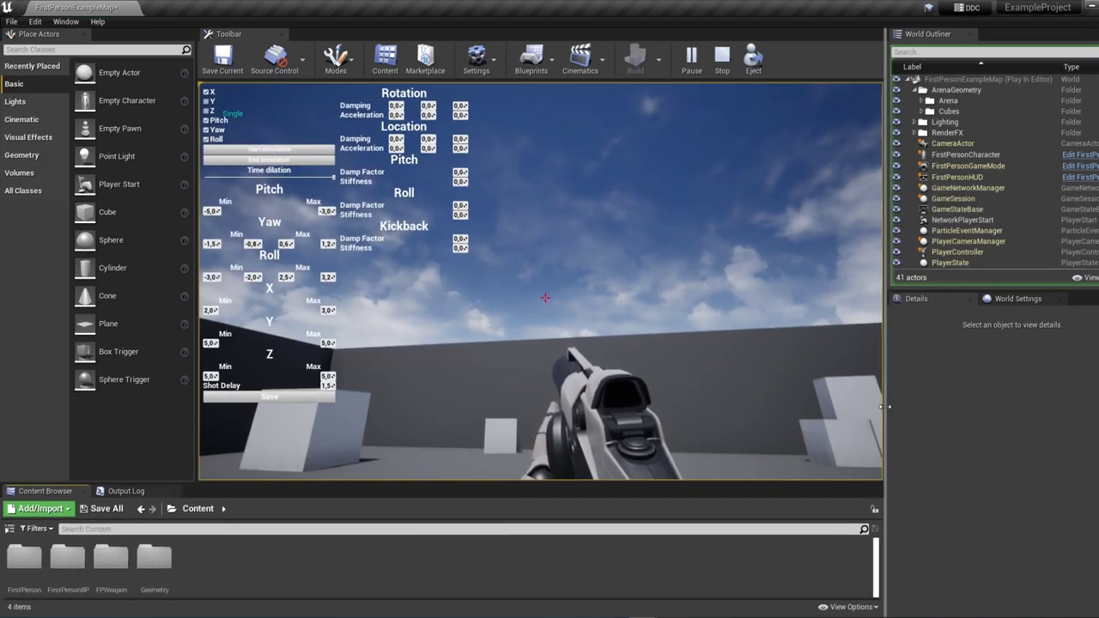
{"action": "left_click_drag", "start_coordinate": [885, 403], "coordinate": [977, 403]}
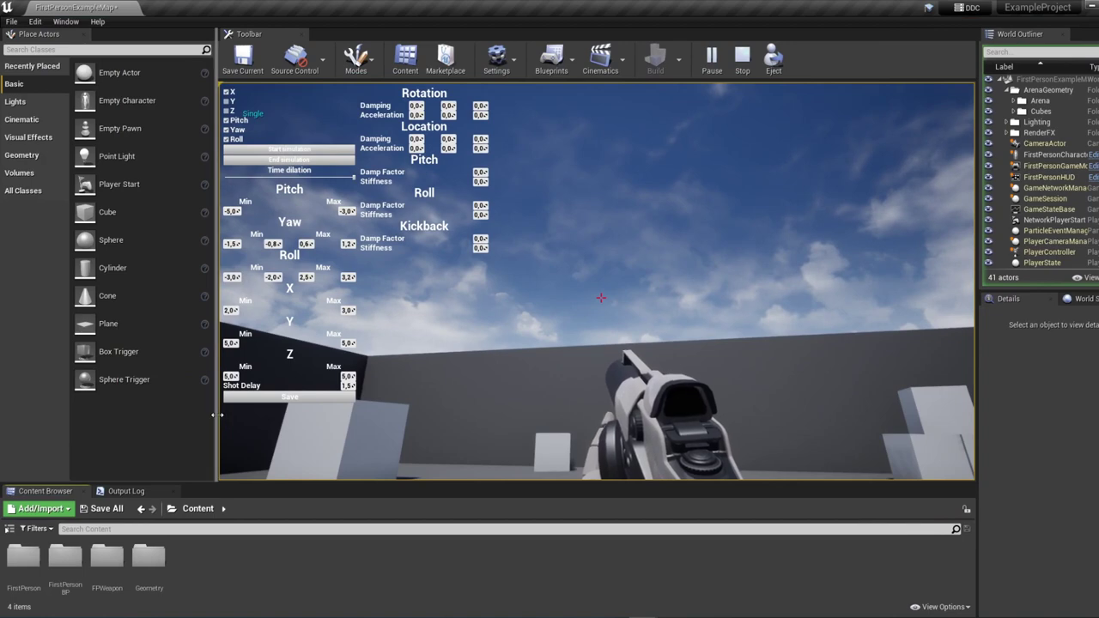
{"action": "left_click_drag", "start_coordinate": [215, 411], "coordinate": [152, 419]}
{"action": "left_click_drag", "start_coordinate": [325, 481], "coordinate": [326, 424]}
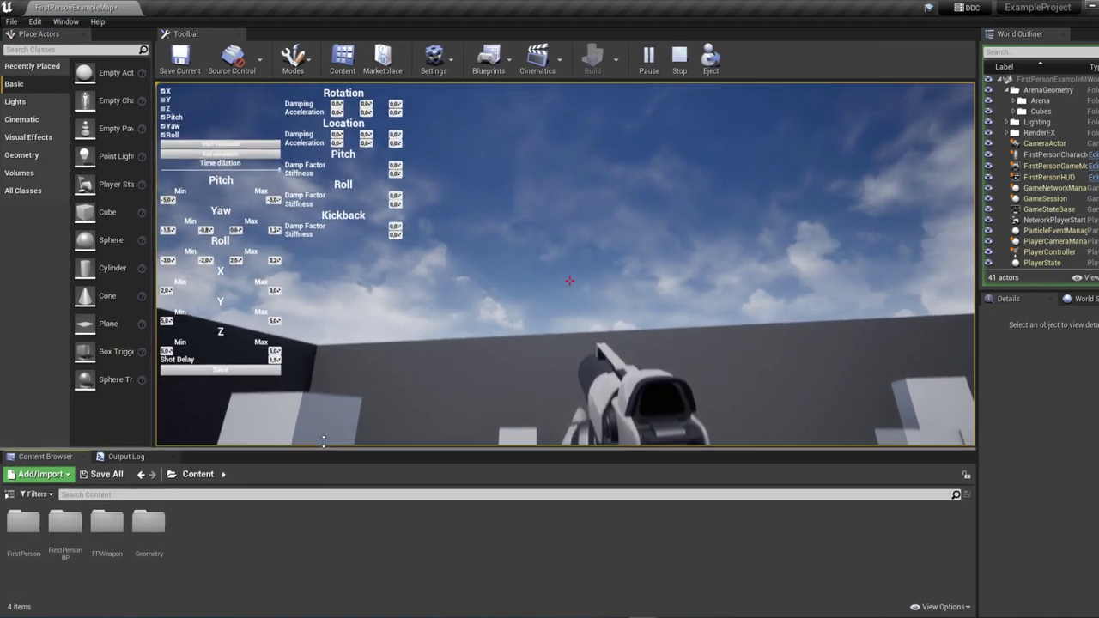
- Open the Semi_Location curve from FirstPersonBP > Blueprints
{"action": "double_click", "coordinate": [65, 494]}
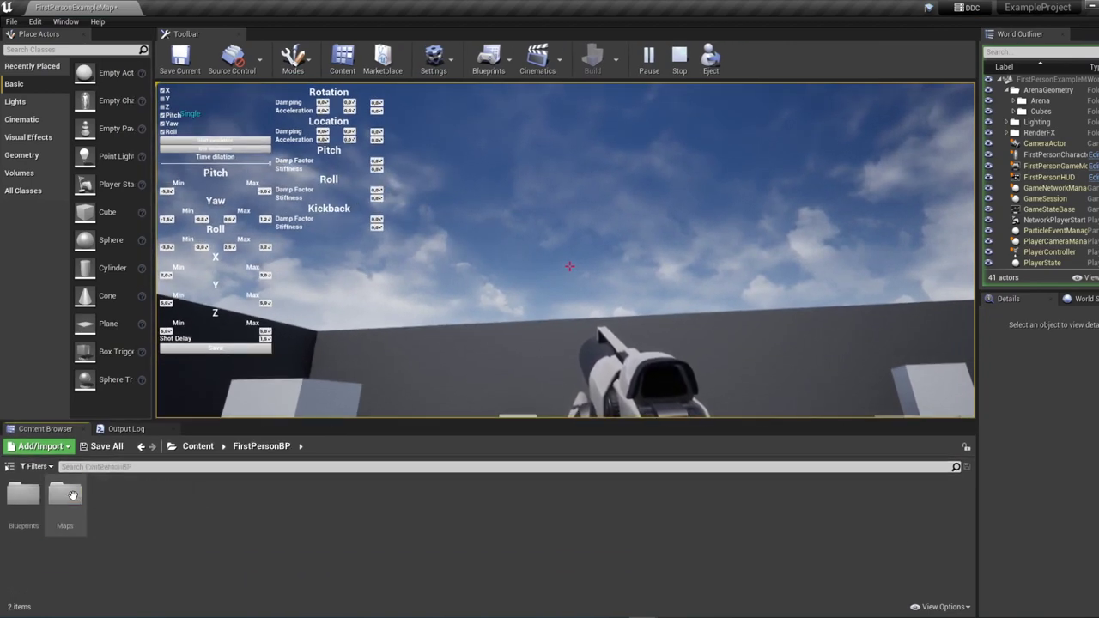
{"action": "double_click", "coordinate": [23, 493]}
{"action": "double_click", "coordinate": [191, 498]}
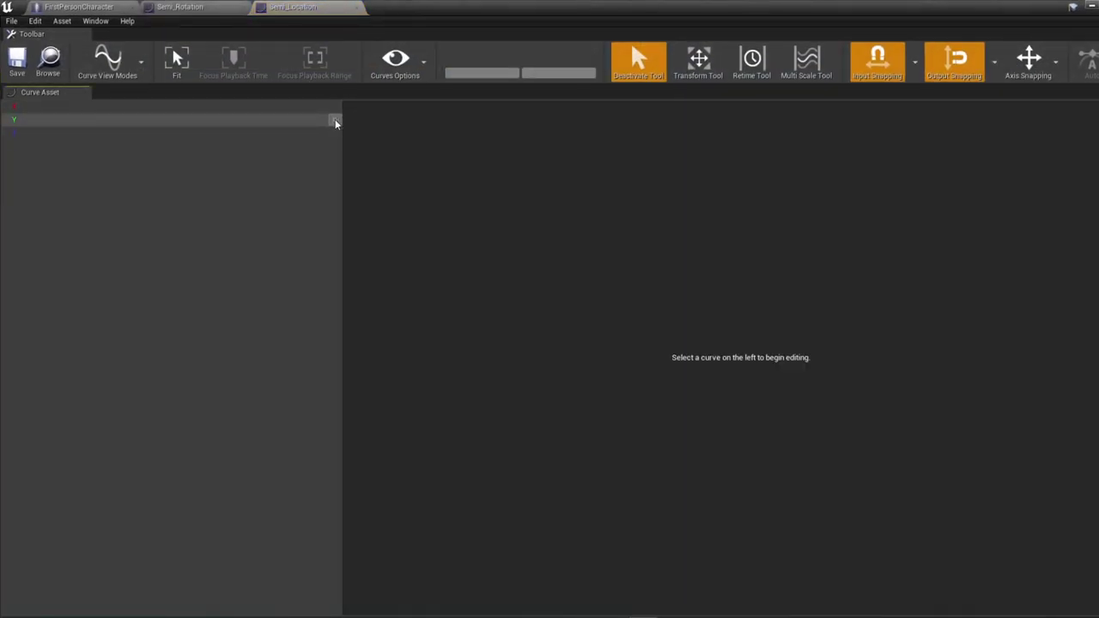
- On the Y curve, add keys at time 0 and 0.1, raising the second key
{"action": "left_click", "coordinate": [335, 123]}
{"action": "right_click", "coordinate": [421, 389]}
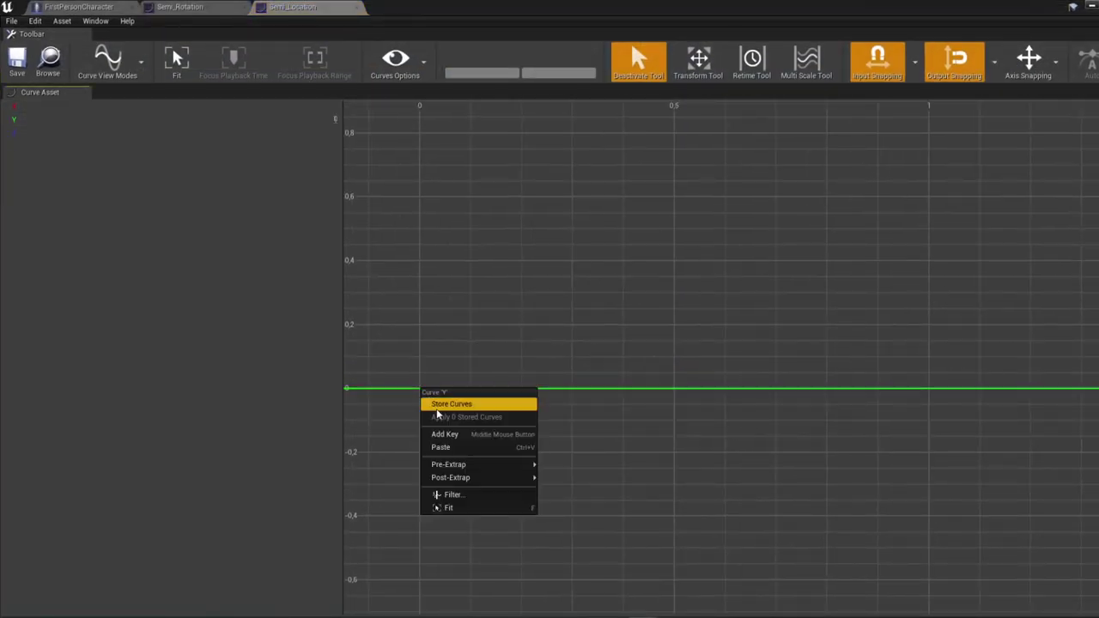
{"action": "left_click", "coordinate": [439, 436]}
{"action": "right_click", "coordinate": [463, 390]}
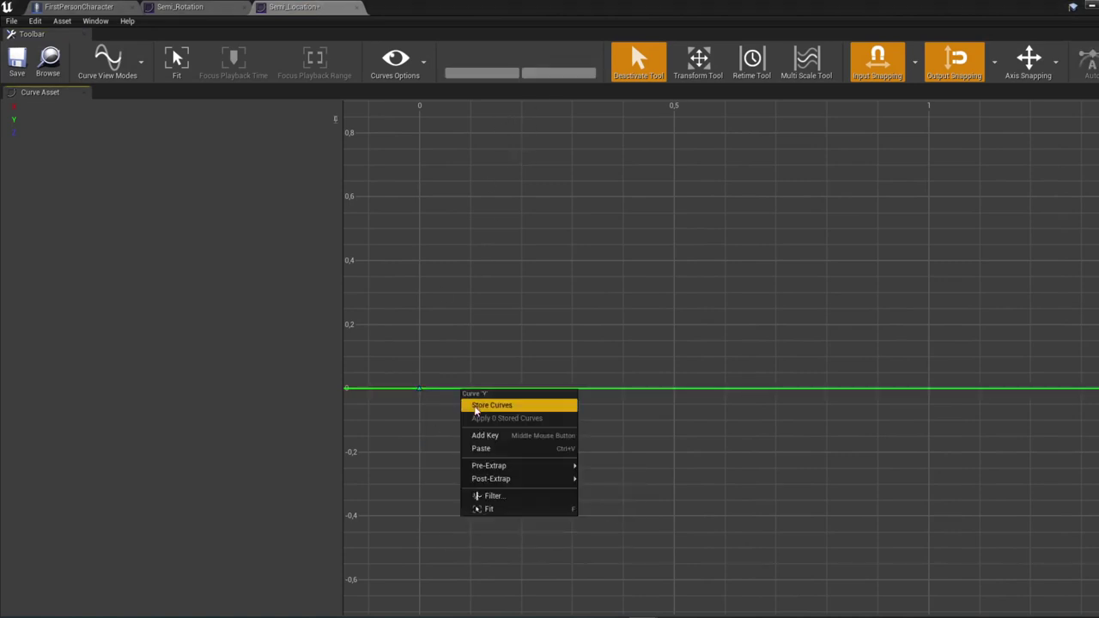
{"action": "left_click", "coordinate": [465, 435]}
{"action": "left_click_drag", "start_coordinate": [470, 389], "coordinate": [470, 357]}
- Turn off time and value snapping, pull the peak key to 1, and lengthen the pulse
{"action": "left_click", "coordinate": [877, 60]}
{"action": "left_click", "coordinate": [954, 60]}
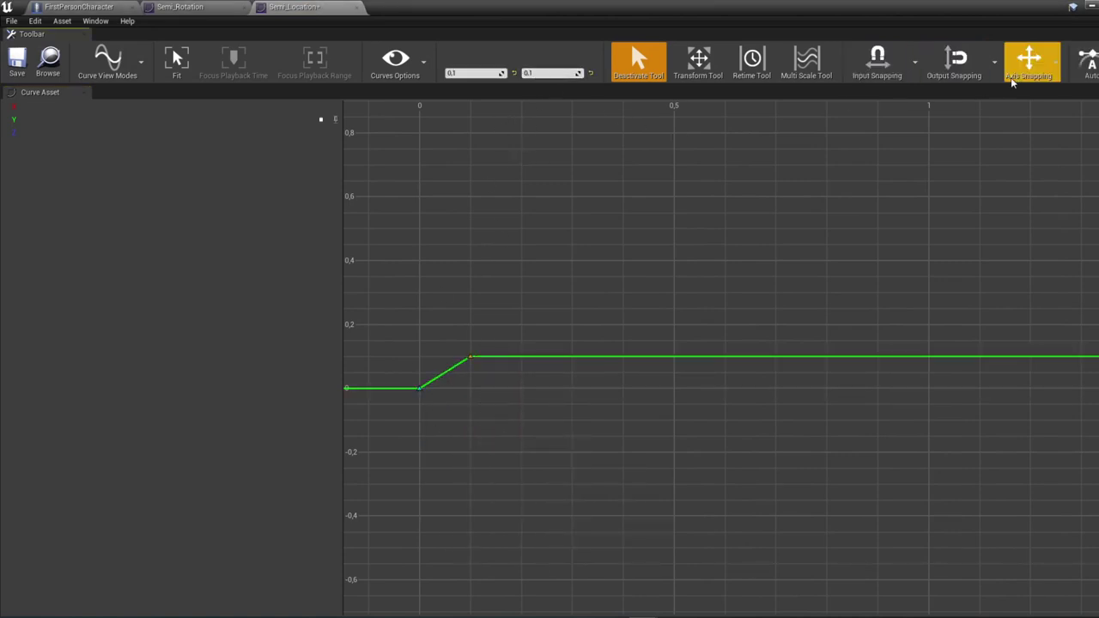
{"action": "left_click", "coordinate": [1029, 60]}
{"action": "left_click", "coordinate": [1037, 103]}
{"action": "left_click_drag", "start_coordinate": [472, 369], "coordinate": [502, 233]}
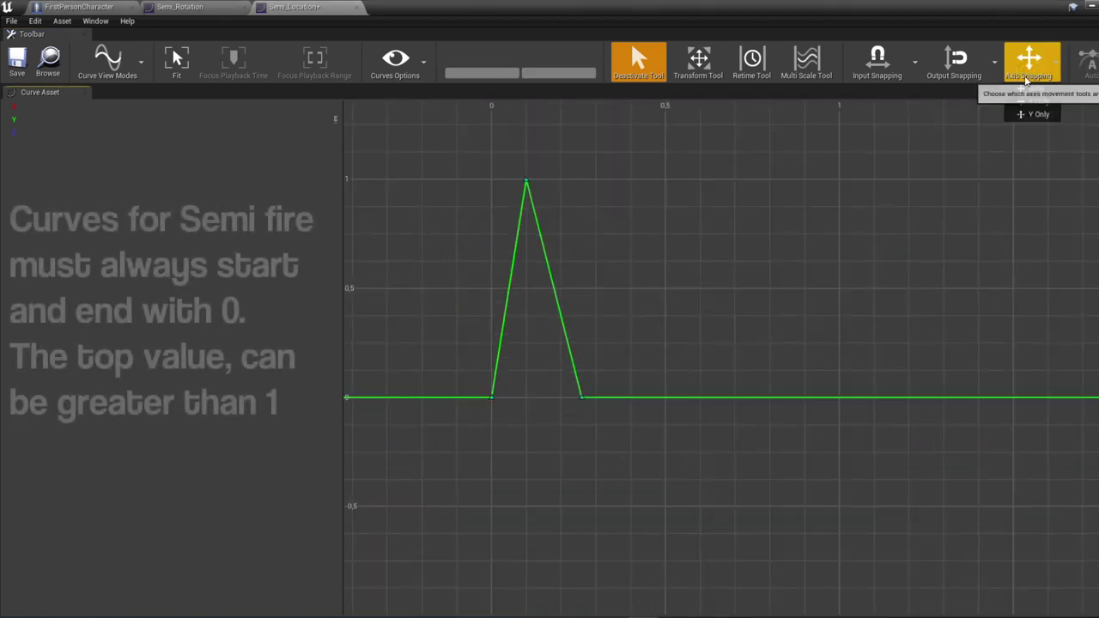
{"action": "left_click_drag", "start_coordinate": [581, 397], "coordinate": [675, 398]}
{"action": "left_click_drag", "start_coordinate": [526, 180], "coordinate": [531, 181]}
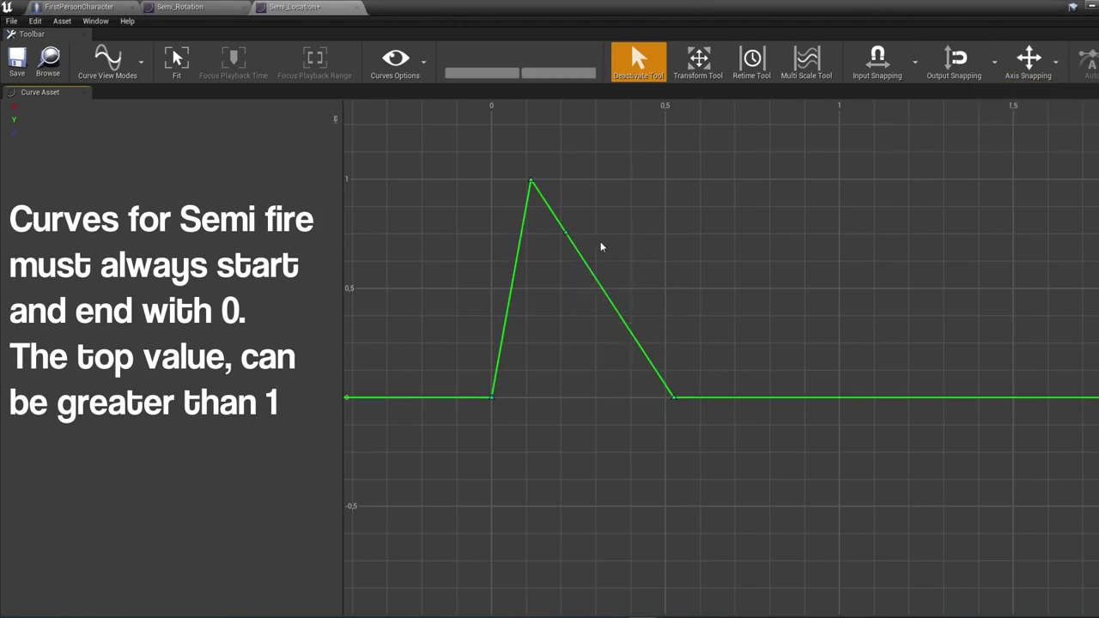
- Add a dip key below zero and a small bump key at about 0.16
{"action": "middle_click", "coordinate": [577, 250]}
{"action": "mouse_move", "coordinate": [577, 250]}
{"action": "left_mouse_down"}
{"action": "mouse_move", "coordinate": [579, 463]}
{"action": "mouse_move", "coordinate": [592, 482]}
{"action": "left_mouse_up"}
{"action": "right_click", "coordinate": [628, 449]}
{"action": "right_click", "coordinate": [622, 447]}
{"action": "left_click", "coordinate": [644, 490]}
{"action": "left_click_drag", "start_coordinate": [625, 445], "coordinate": [625, 364]}
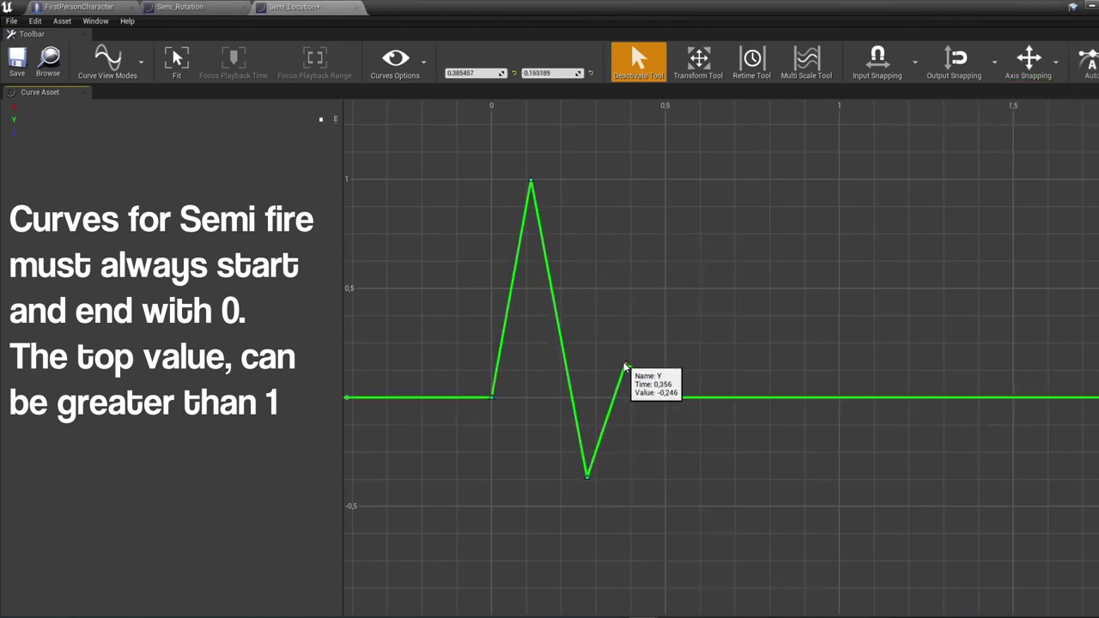
- Select all Y keys, set Auto interpolation and flatten their tangents
{"action": "left_click", "coordinate": [169, 69]}
{"action": "left_click_drag", "start_coordinate": [785, 504], "coordinate": [494, 163]}
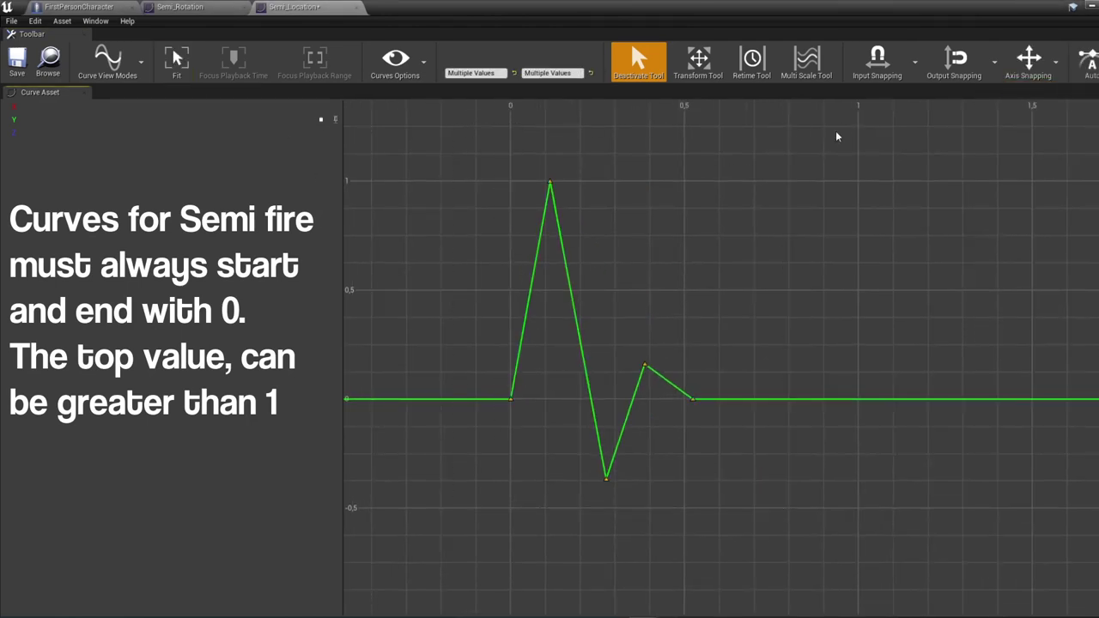
{"action": "left_click", "coordinate": [1092, 60]}
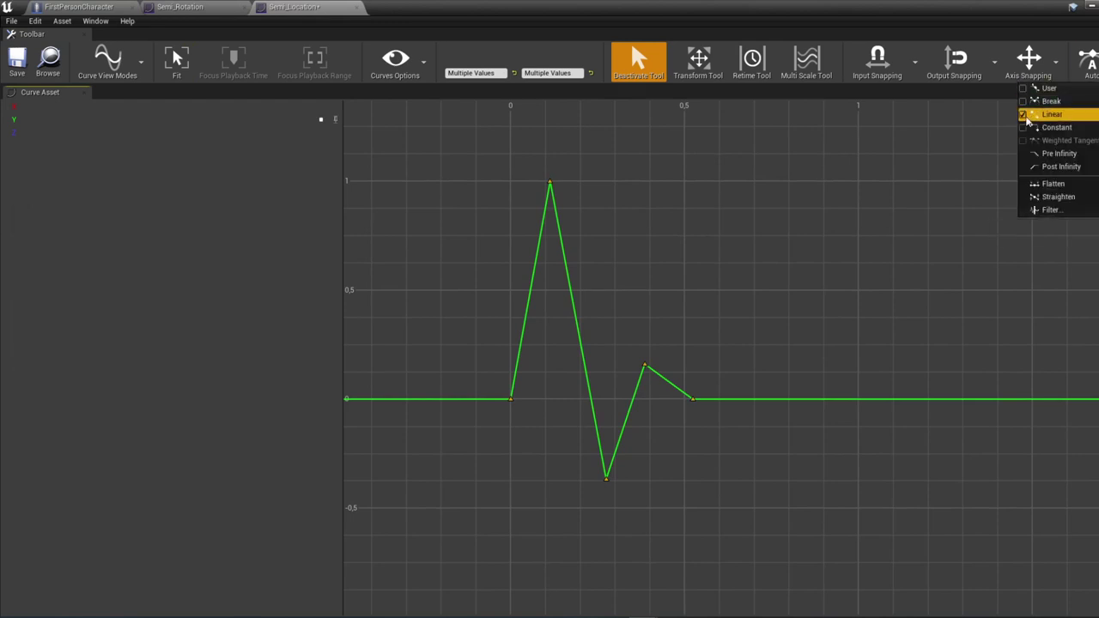
{"action": "left_click", "coordinate": [1087, 58]}
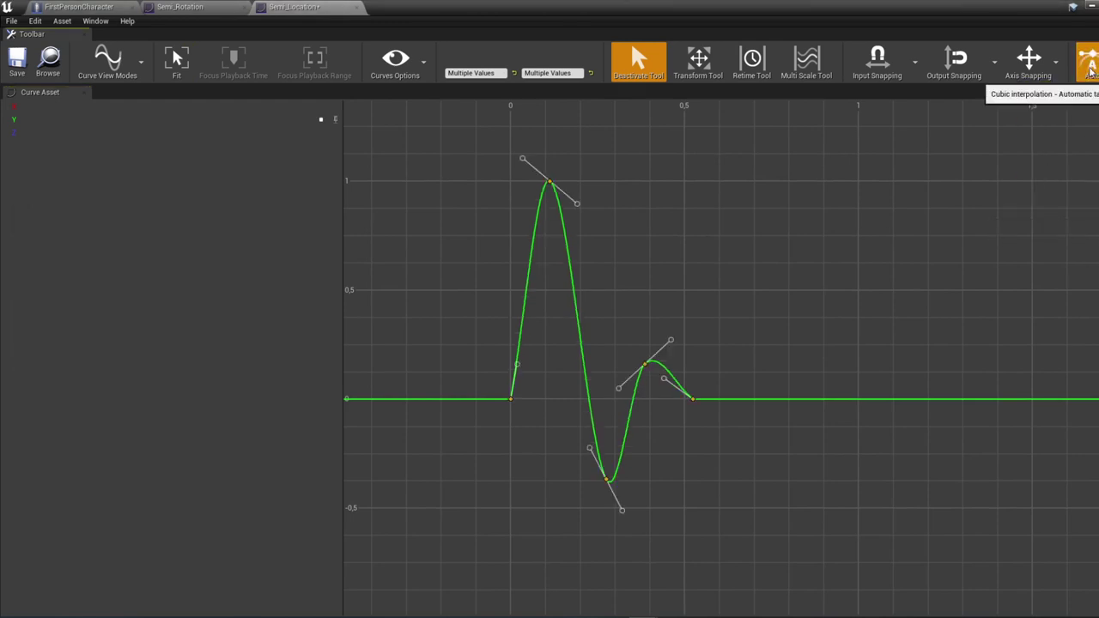
{"action": "left_click", "coordinate": [1094, 62]}
{"action": "left_click", "coordinate": [1053, 183]}
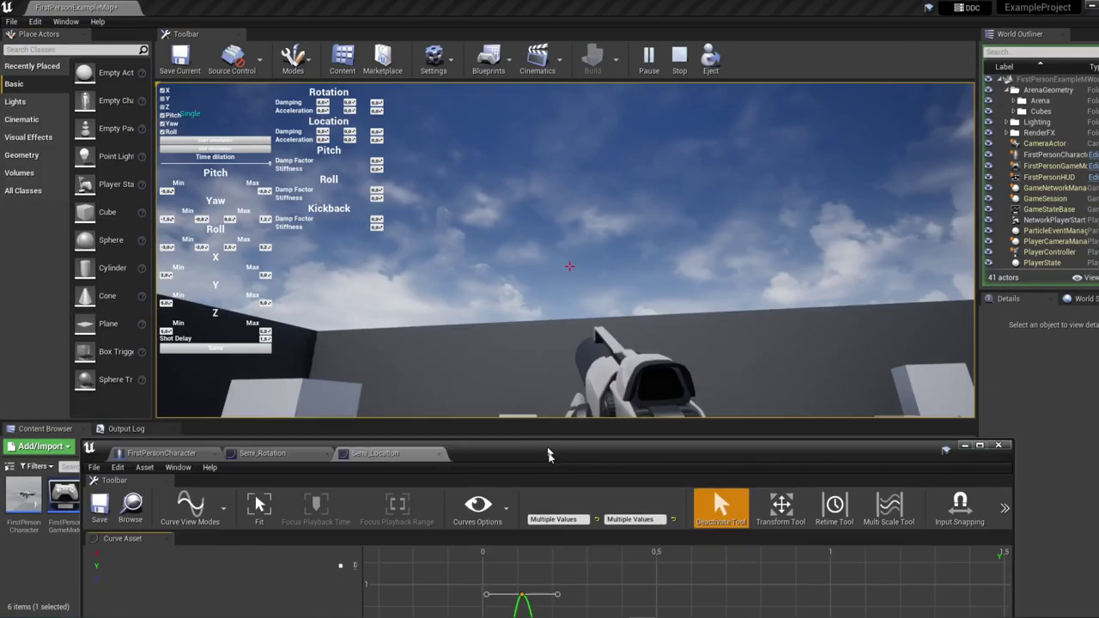
{"action": "left_click_drag", "start_coordinate": [550, 456], "coordinate": [743, 481]}
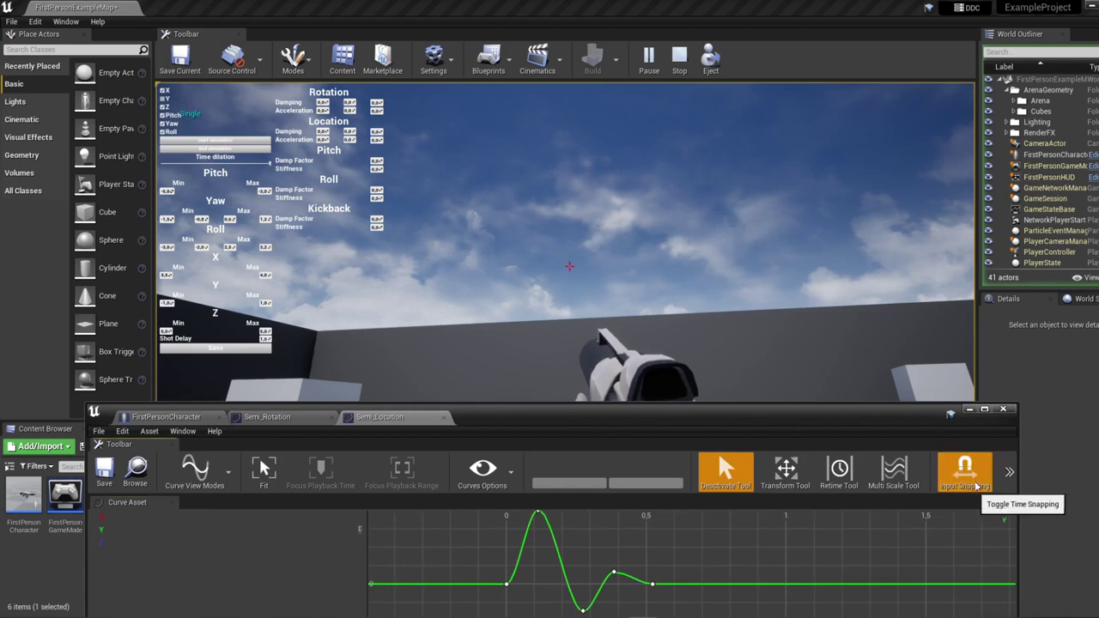
- Nudge the Y curve's bump key and maximize the curve editor window
{"action": "left_click", "coordinate": [549, 527]}
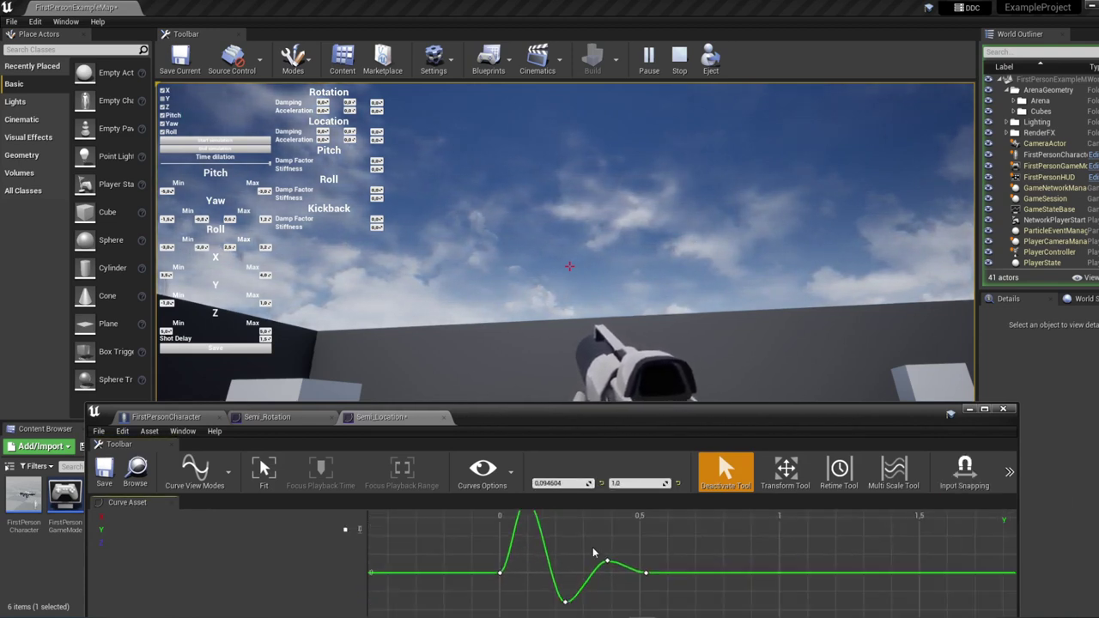
{"action": "left_click_drag", "start_coordinate": [601, 551], "coordinate": [594, 550]}
{"action": "left_click_drag", "start_coordinate": [687, 408], "coordinate": [690, 437]}
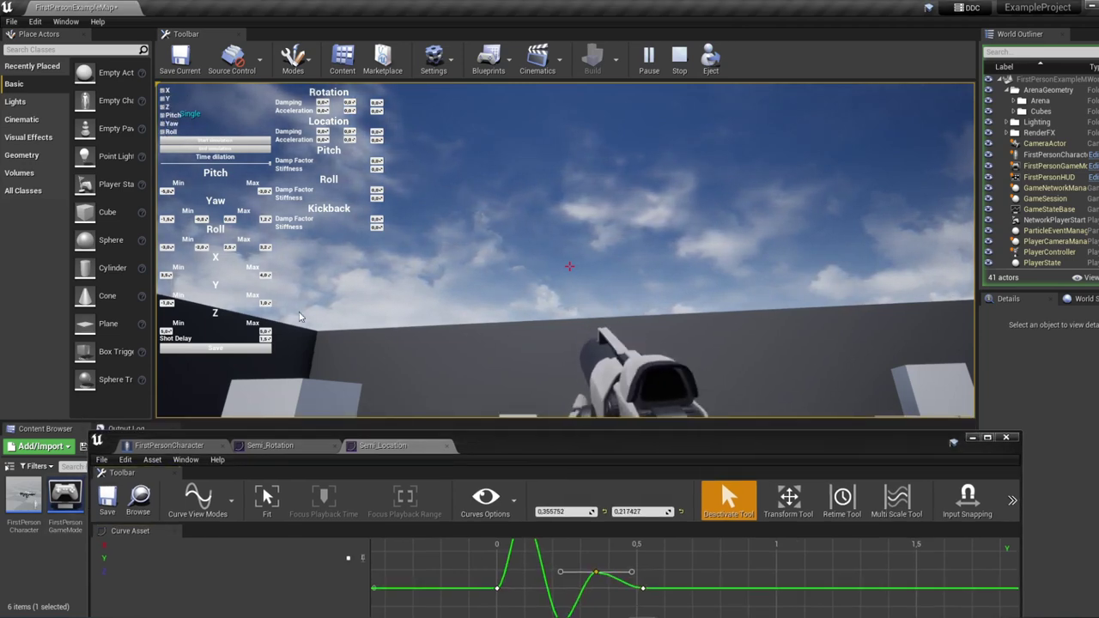
{"action": "left_click", "coordinate": [489, 451]}
{"action": "double_click", "coordinate": [489, 451]}
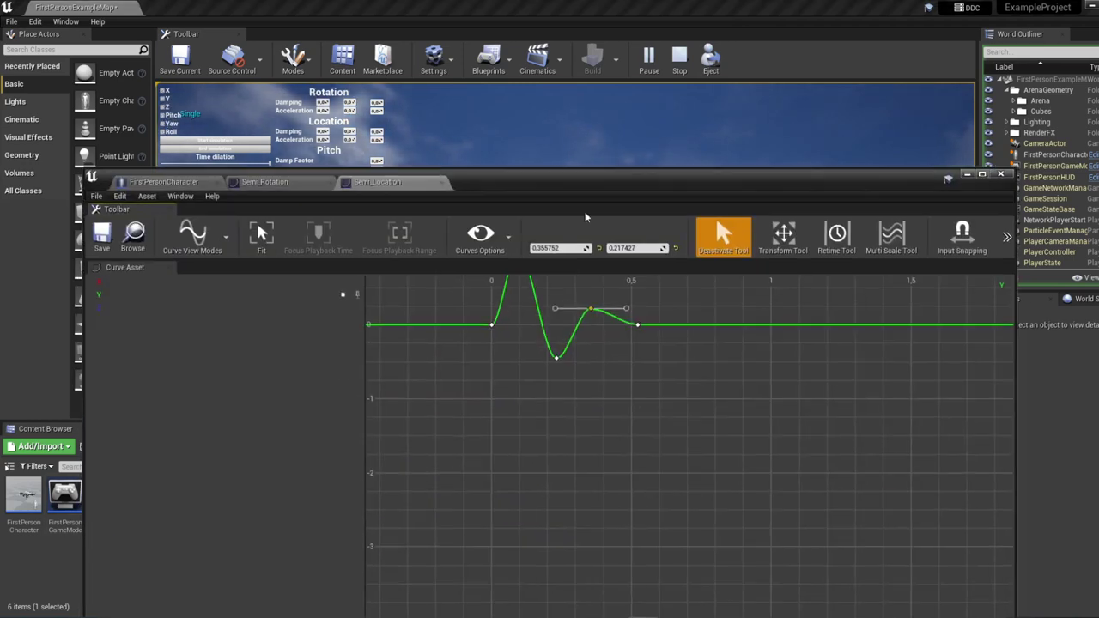
- On the Z curve, add keys at 0 and about 0.63, plus a raised peak key just after 0
{"action": "left_click", "coordinate": [346, 148]}
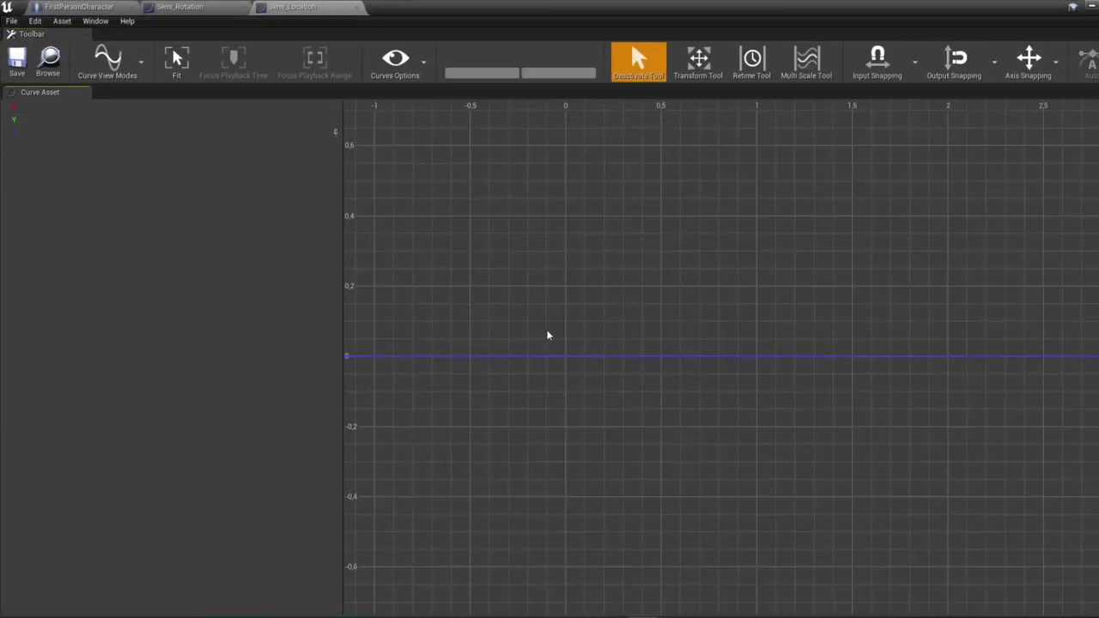
{"action": "right_click", "coordinate": [508, 379]}
{"action": "left_click", "coordinate": [541, 422]}
{"action": "left_click", "coordinate": [515, 283]}
{"action": "right_click_drag", "start_coordinate": [558, 366], "coordinate": [504, 391]}
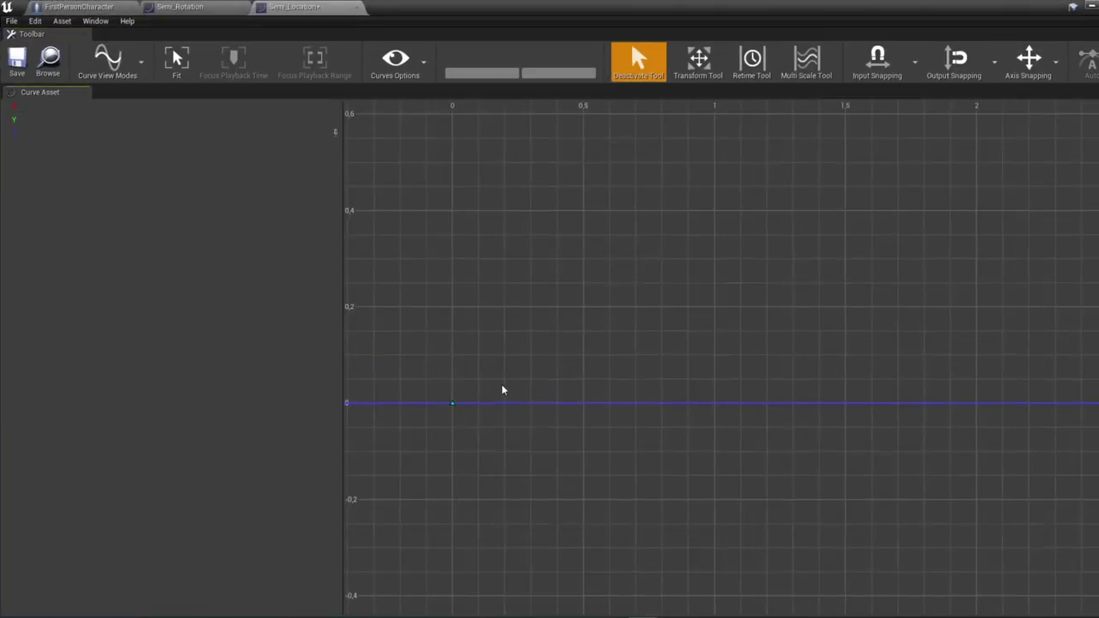
{"action": "right_click", "coordinate": [618, 403]}
{"action": "left_click", "coordinate": [640, 449]}
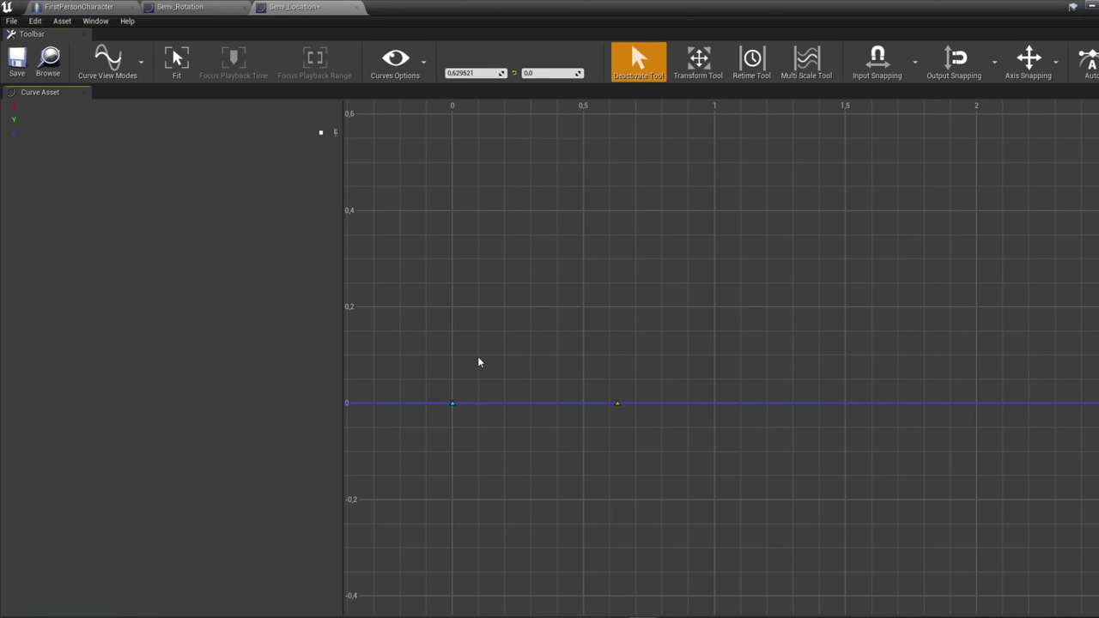
{"action": "right_click", "coordinate": [486, 403]}
{"action": "left_click", "coordinate": [507, 448]}
{"action": "left_click_drag", "start_coordinate": [490, 402], "coordinate": [490, 343]}
{"action": "key", "text": "f"}
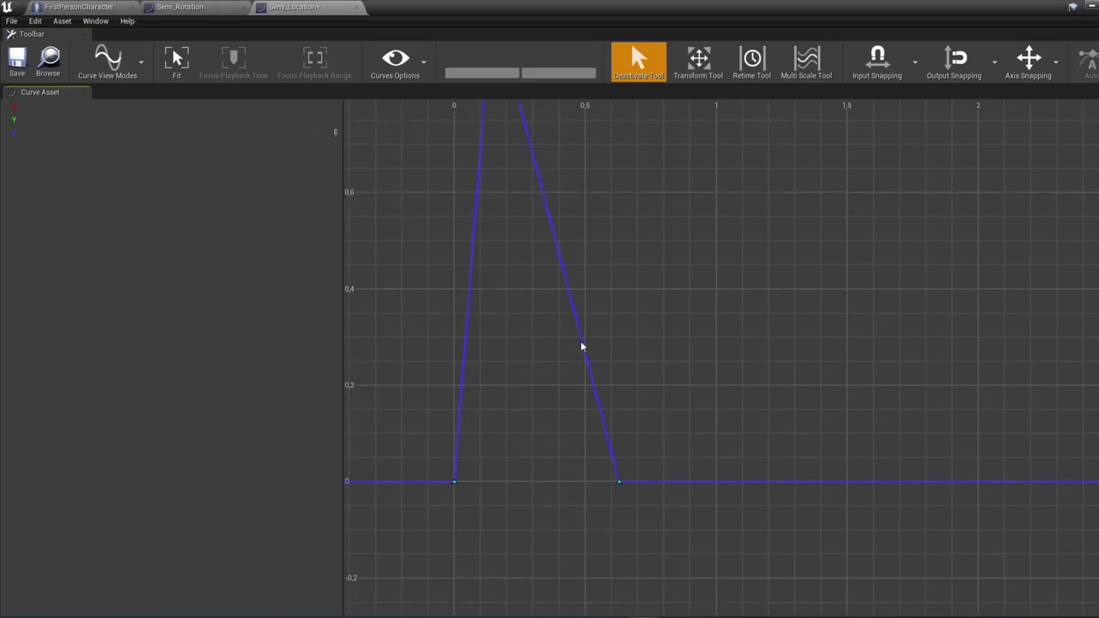
- Add a Z dip key below zero and a small bump key at about 0.17
{"action": "scroll", "coordinate": [490, 330], "scroll_direction": "down", "scroll_amount": 3}
{"action": "right_click", "coordinate": [560, 293]}
{"action": "left_click", "coordinate": [581, 341]}
{"action": "left_click_drag", "start_coordinate": [560, 293], "coordinate": [618, 516]}
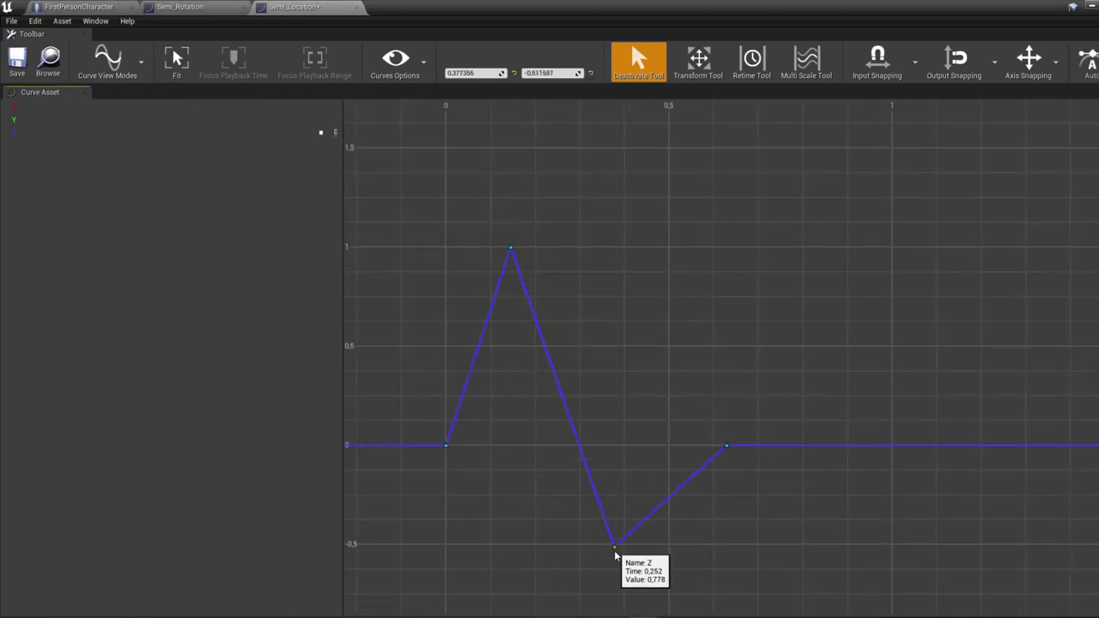
{"action": "right_click", "coordinate": [664, 486]}
{"action": "left_click", "coordinate": [687, 503]}
{"action": "left_click_drag", "start_coordinate": [665, 485], "coordinate": [689, 411]}
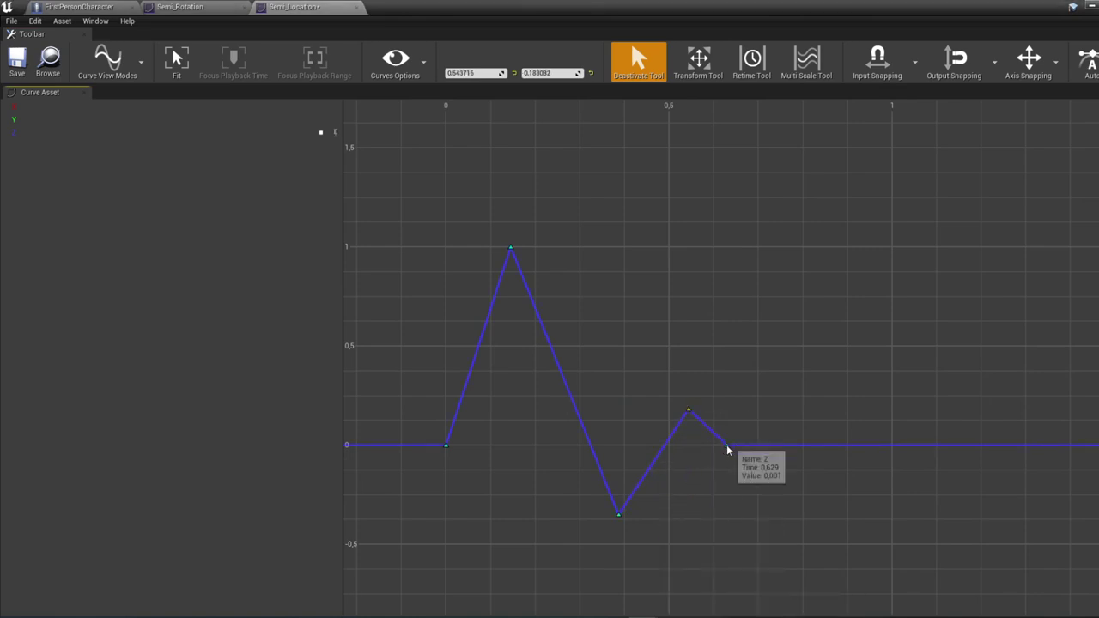
- Move the Z end key later and apply smooth auto tangents to all Z keys
{"action": "left_click_drag", "start_coordinate": [725, 446], "coordinate": [830, 448]}
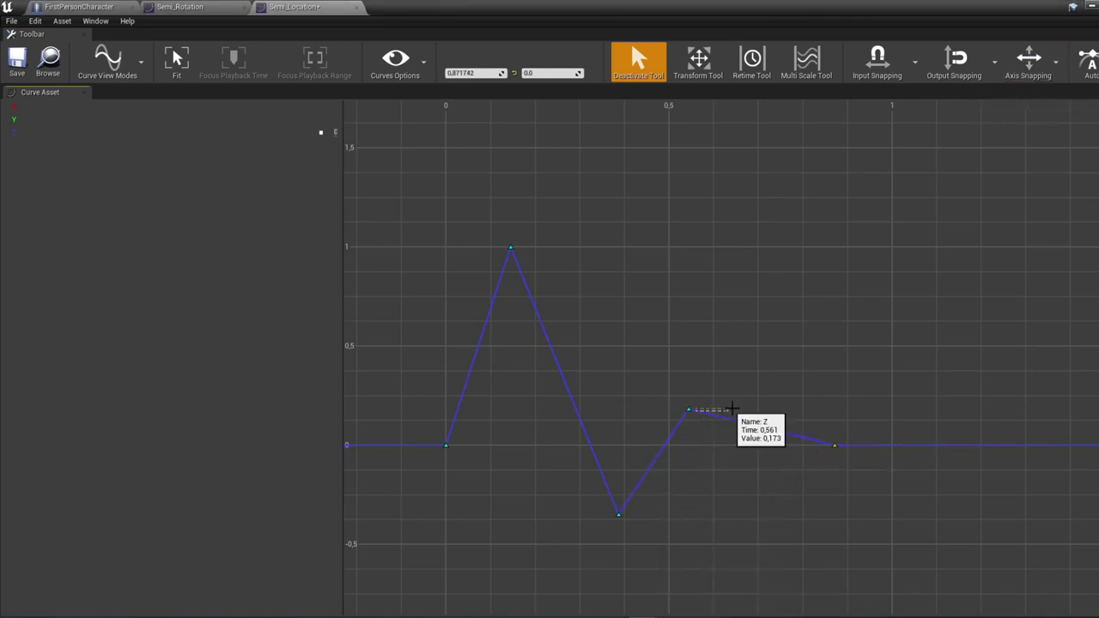
{"action": "key", "text": "ctrl+a"}
{"action": "left_click_drag", "start_coordinate": [692, 416], "coordinate": [712, 416]}
{"action": "key", "text": "ctrl+z"}
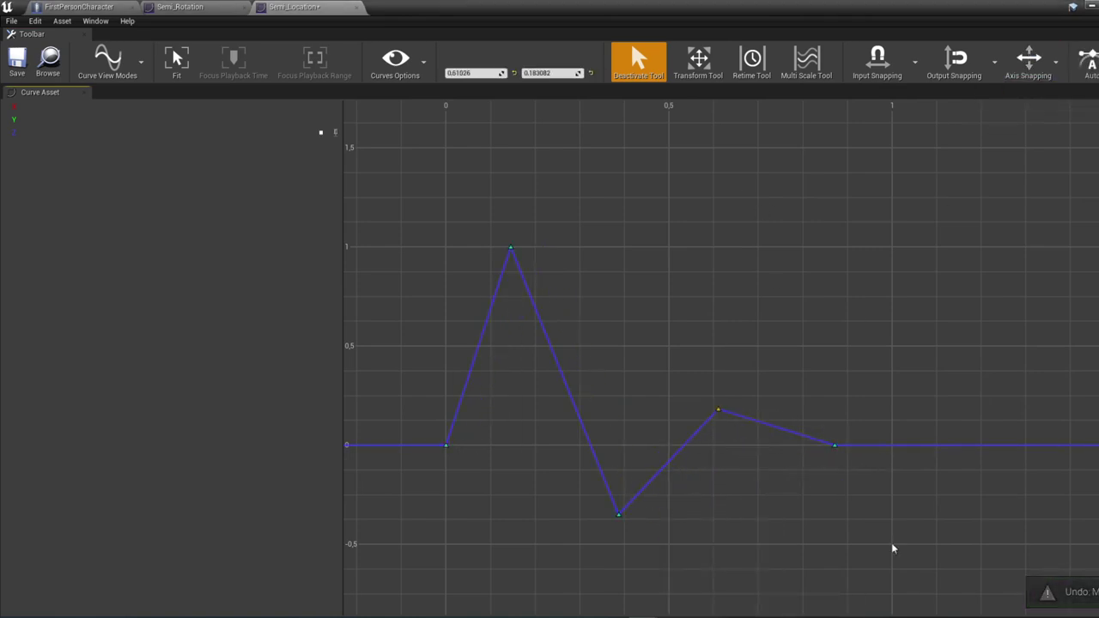
{"action": "left_click", "coordinate": [1086, 61]}
{"action": "left_click", "coordinate": [1086, 62]}
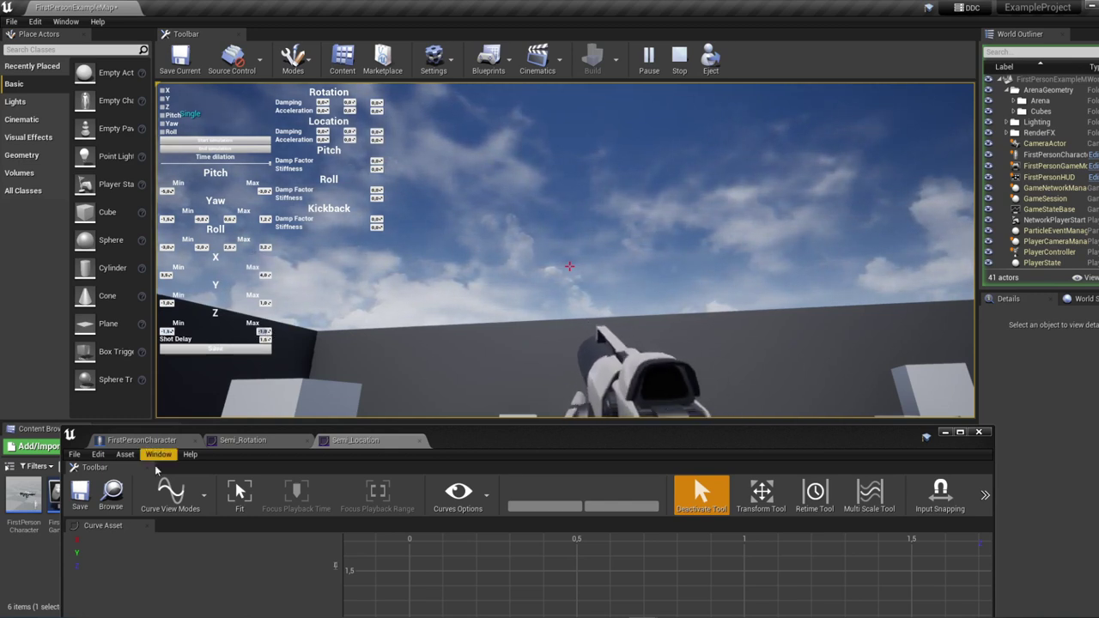
- Close the curve editor, make the game view fullscreen, and adjust the time dilation slider
{"action": "left_click", "coordinate": [978, 432]}
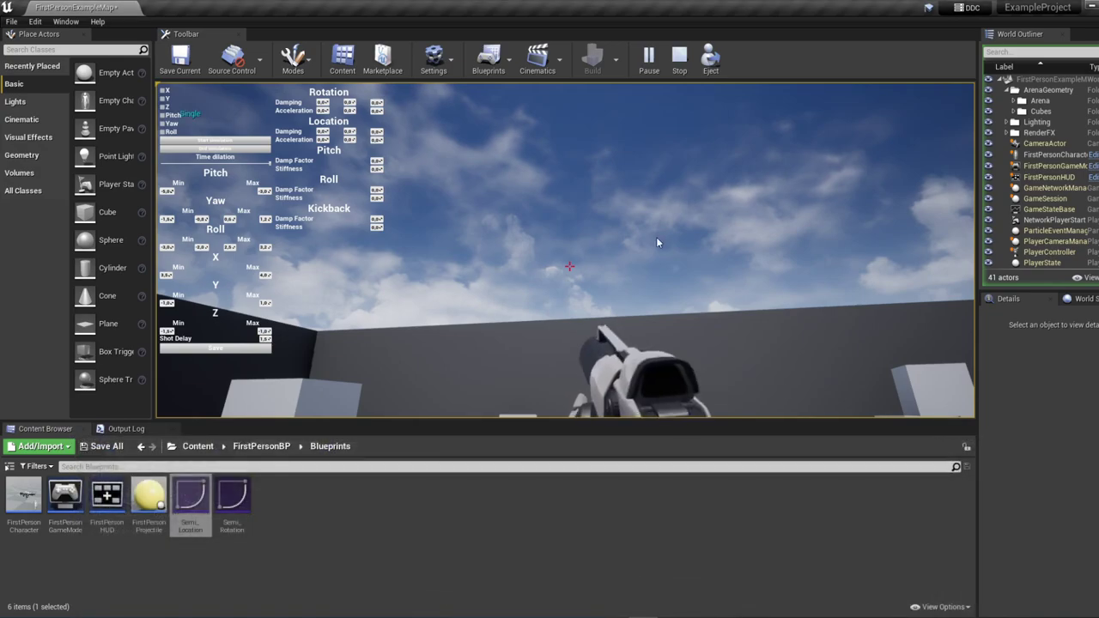
{"action": "key", "text": "F11"}
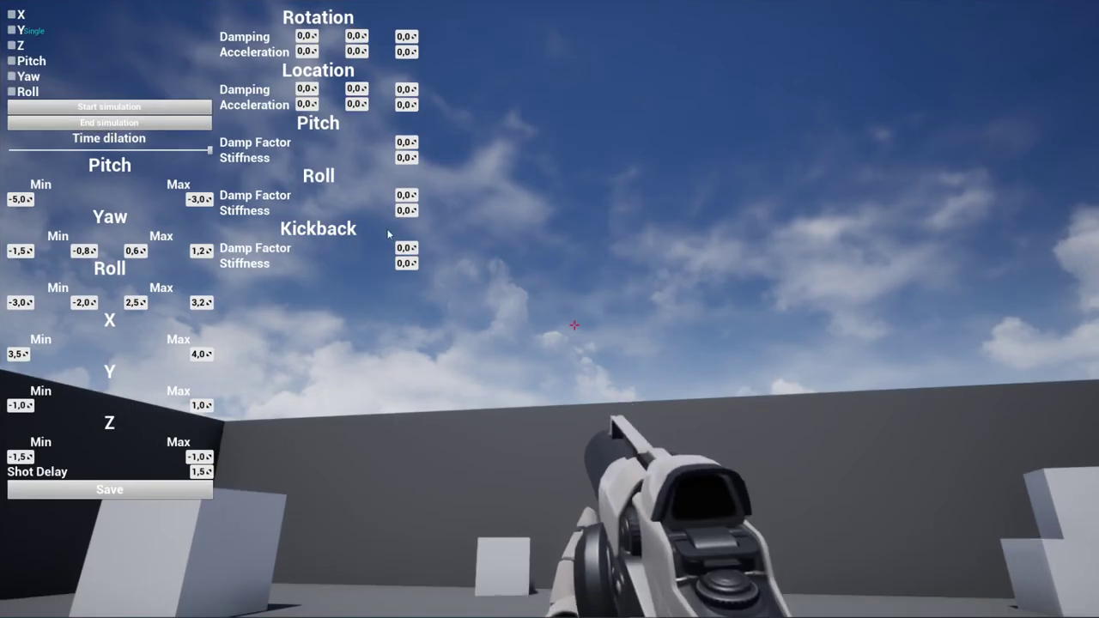
{"action": "left_click_drag", "start_coordinate": [210, 151], "coordinate": [111, 151]}
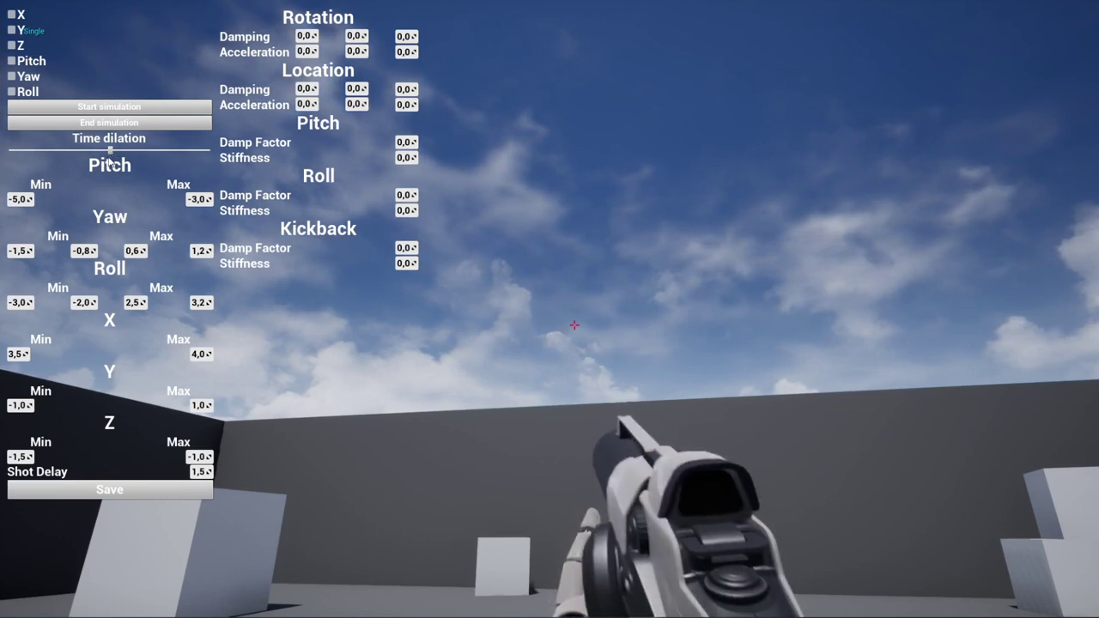
- Toggle the mute checkboxes for Roll, Yaw, Pitch, Z and X
{"action": "left_click", "coordinate": [11, 91]}
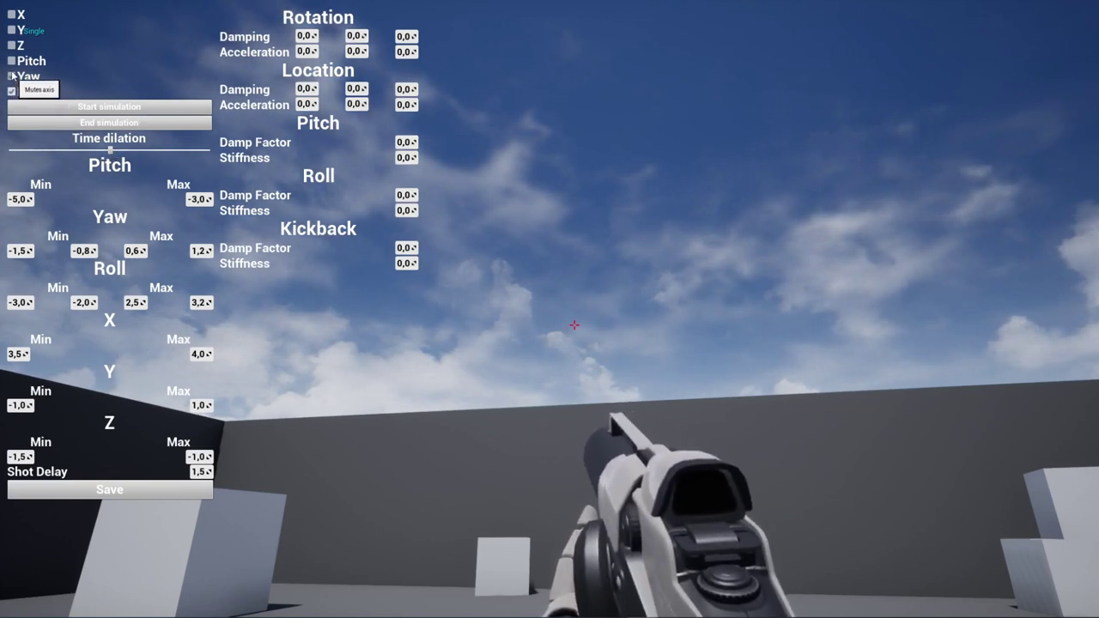
{"action": "left_click", "coordinate": [11, 76]}
{"action": "left_click", "coordinate": [11, 60]}
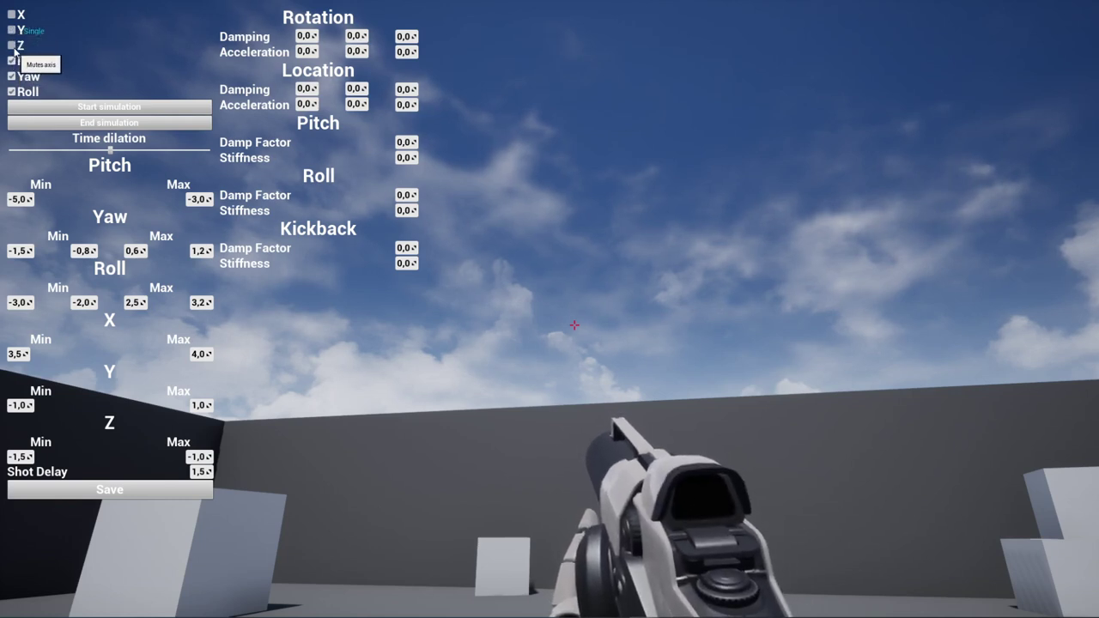
{"action": "left_click", "coordinate": [12, 45]}
{"action": "left_click", "coordinate": [11, 29]}
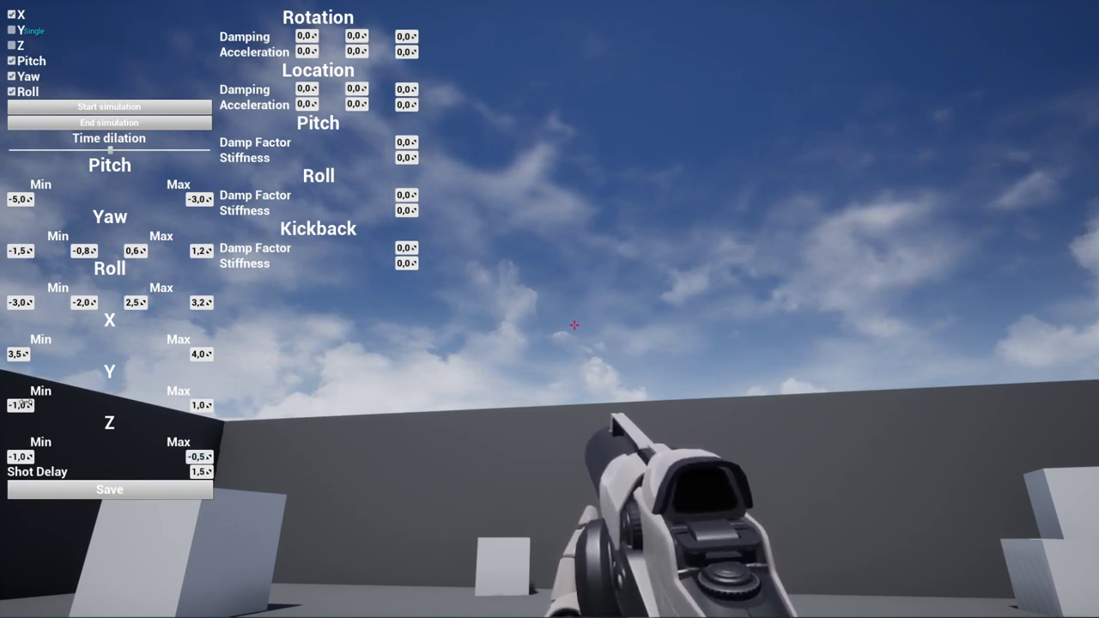
- Set the Y location range to -0,5–0,5 and unmute Pitch
{"action": "left_click", "coordinate": [28, 403]}
{"action": "type", "text": "-,5"}
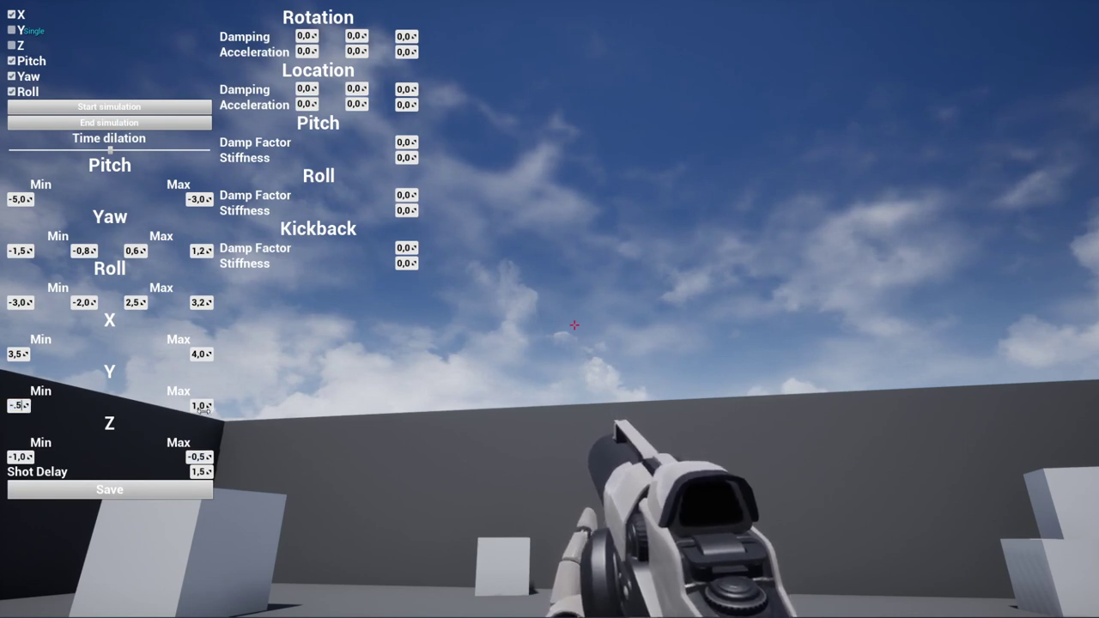
{"action": "type", "text": "0,5"}
{"action": "key", "text": "Return"}
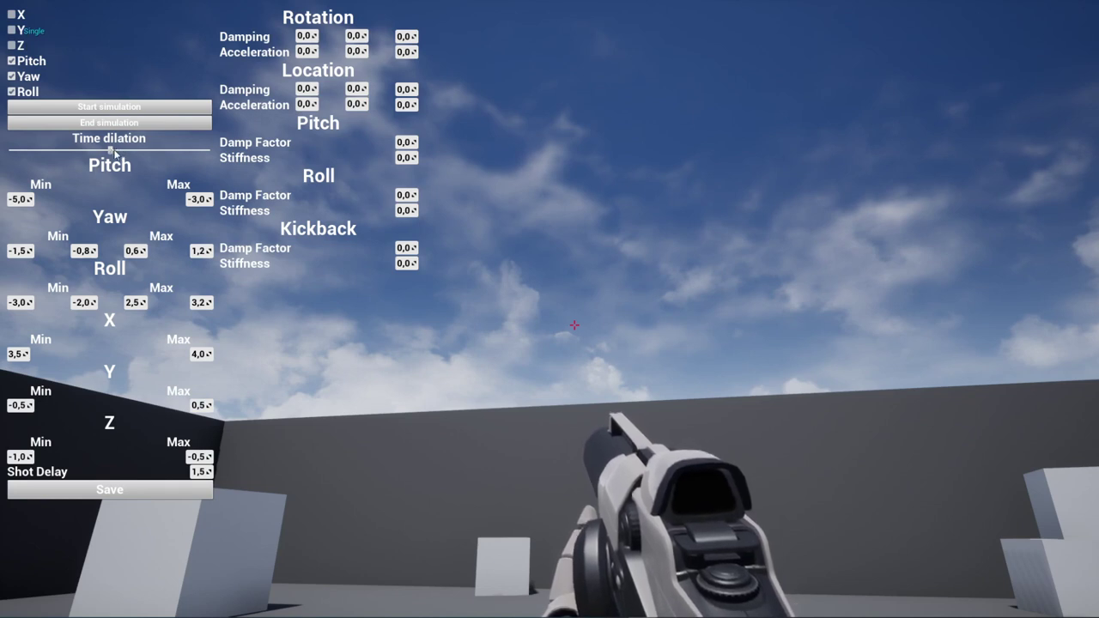
{"action": "left_click", "coordinate": [12, 61]}
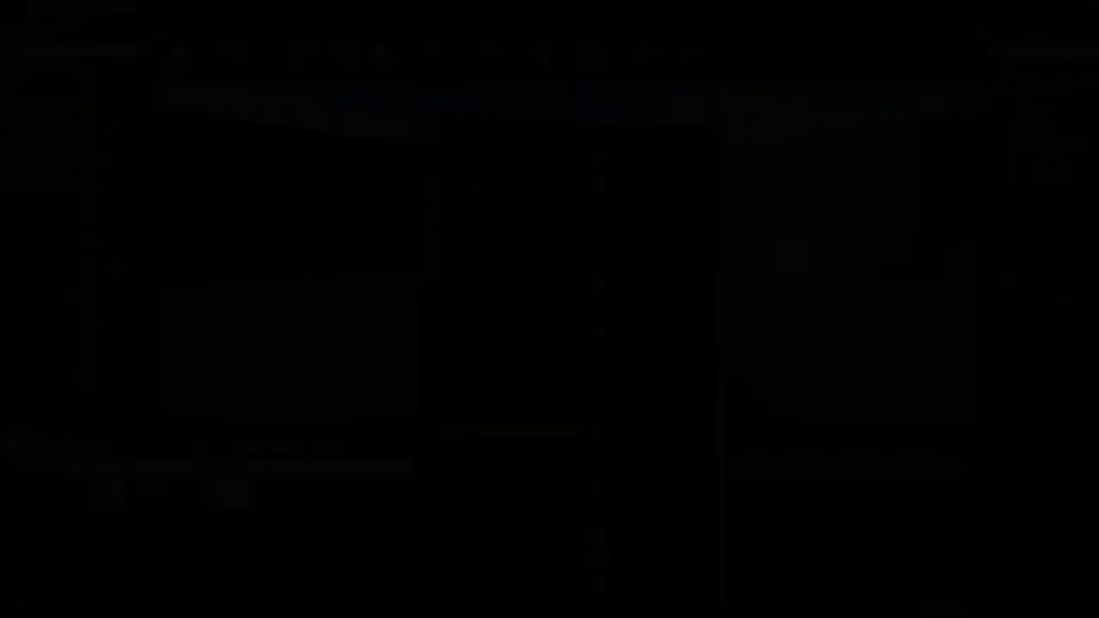
- Create a new Curve Vector asset named RestRot
{"action": "mouse_move", "coordinate": [494, 429]}
{"action": "left_click", "coordinate": [650, 285]}
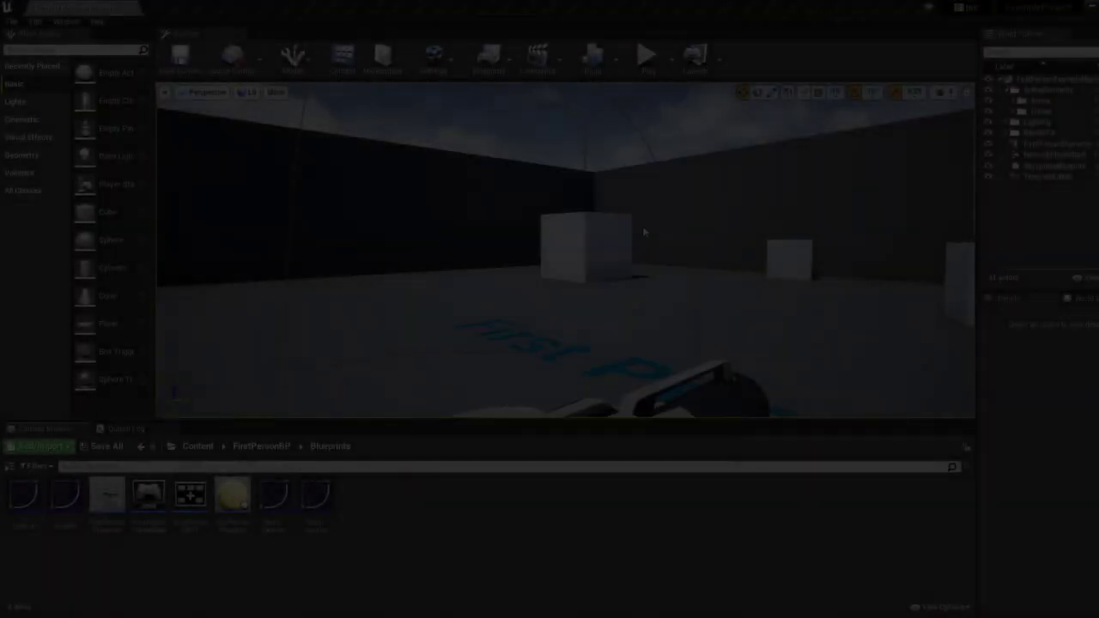
{"action": "left_click", "coordinate": [505, 247]}
{"action": "left_click", "coordinate": [652, 280]}
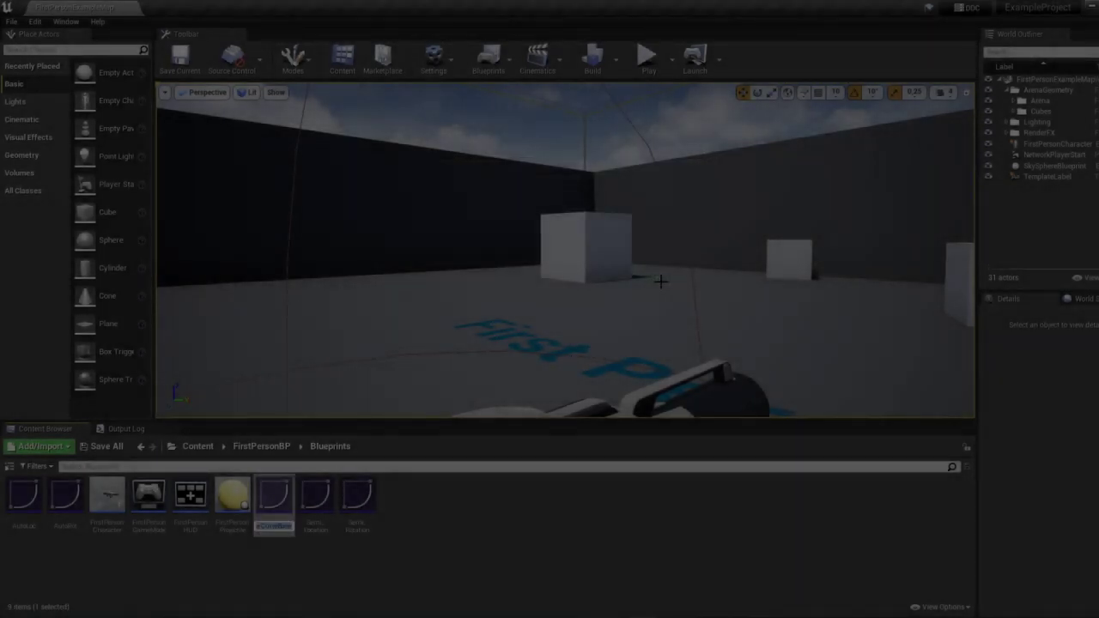
{"action": "type", "text": "BlRestRot"}
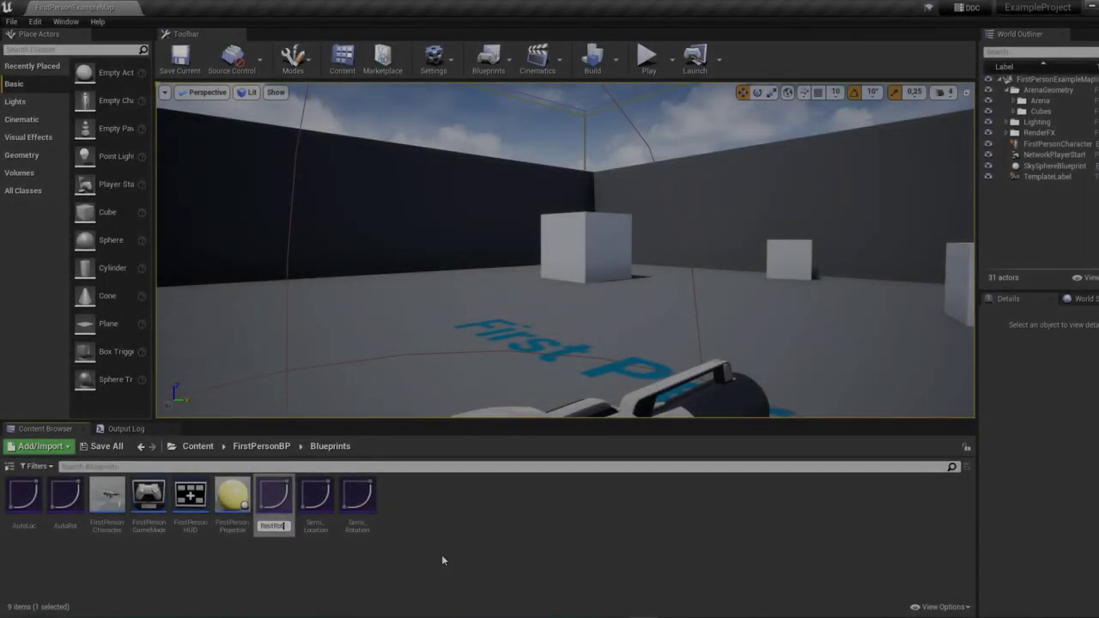
{"action": "left_click", "coordinate": [277, 514]}
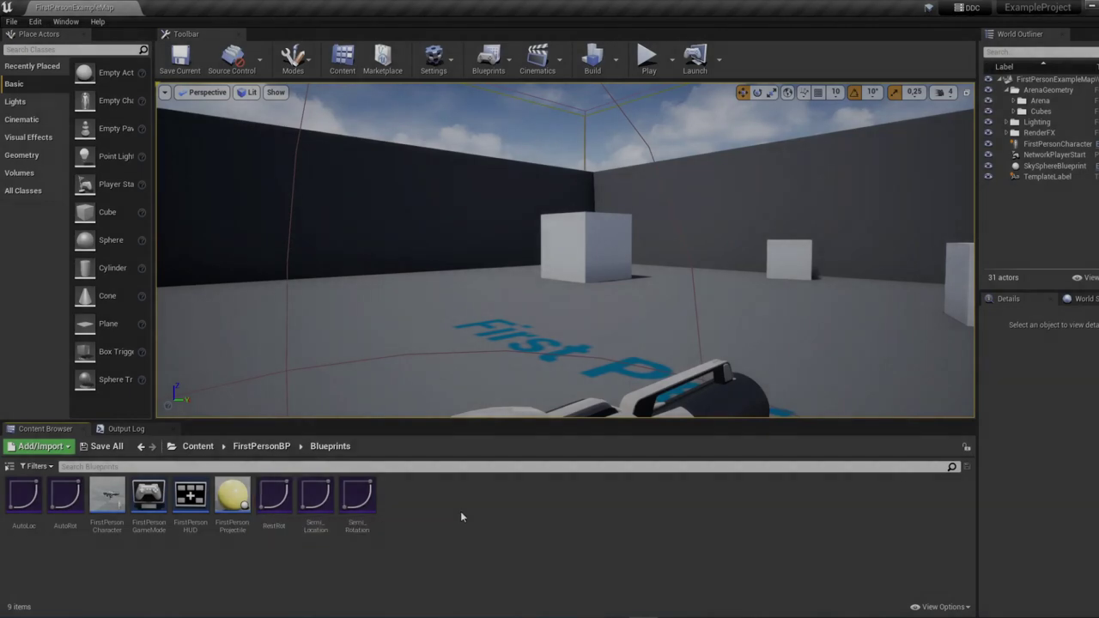
- Duplicate RestRot, rename the copy RestLoc, and reopen the Semi_Location curve
{"action": "key", "text": "ctrl+w"}
{"action": "right_click", "coordinate": [401, 507]}
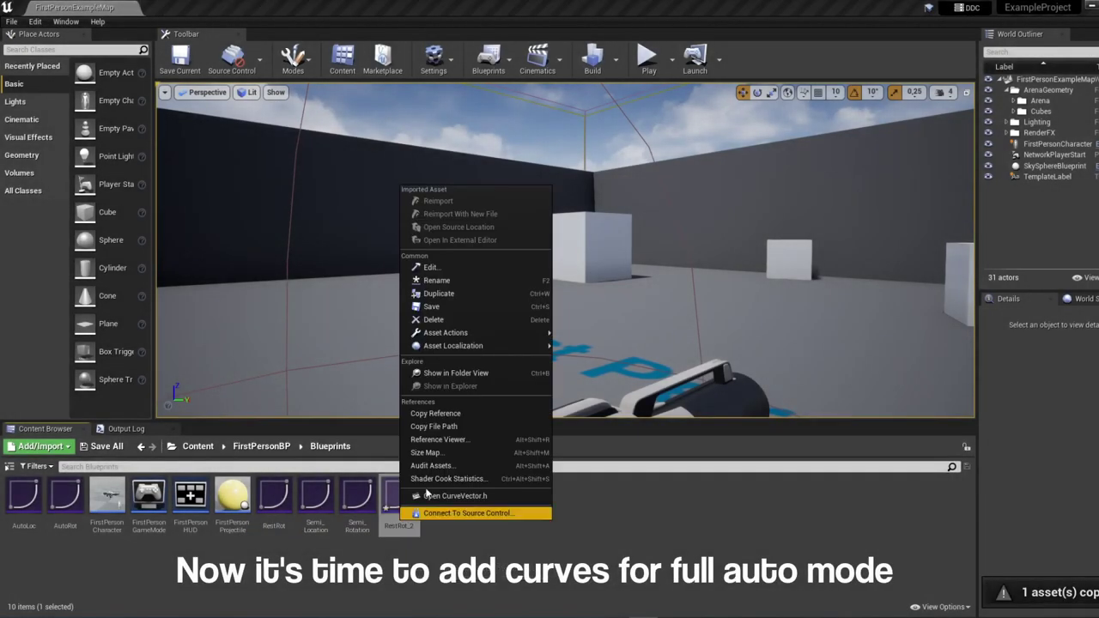
{"action": "left_click", "coordinate": [456, 280]}
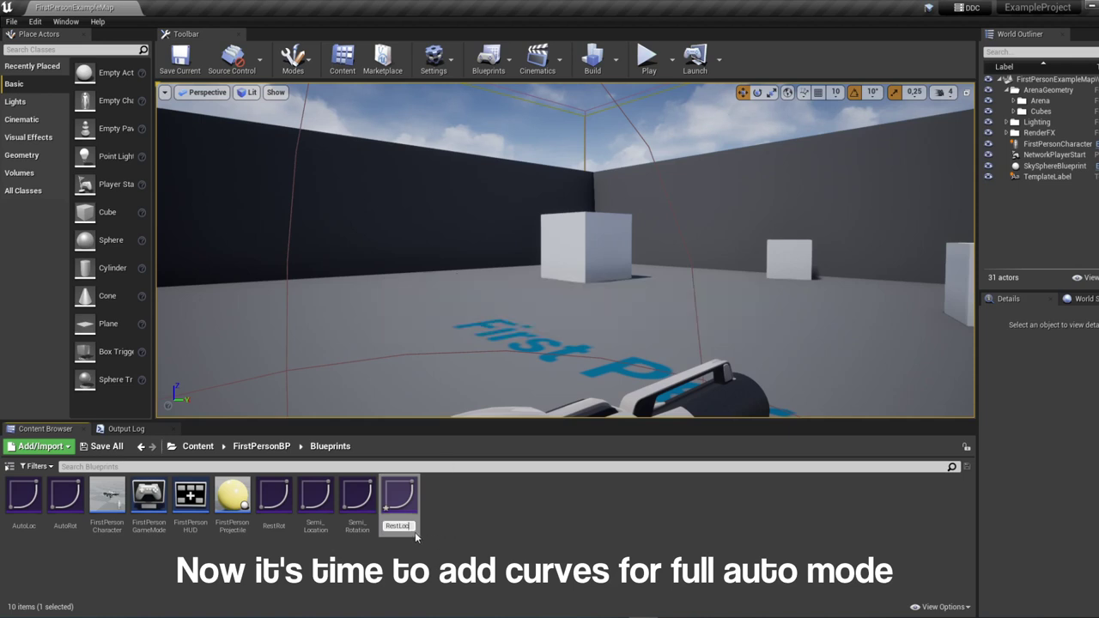
{"action": "key", "text": "Return"}
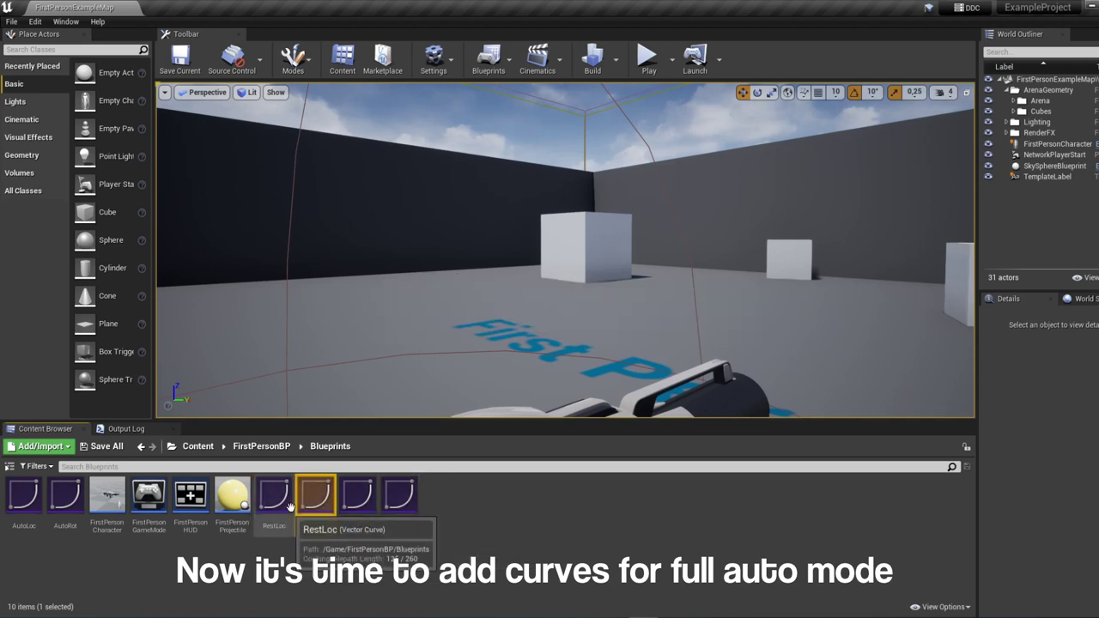
{"action": "double_click", "coordinate": [358, 498]}
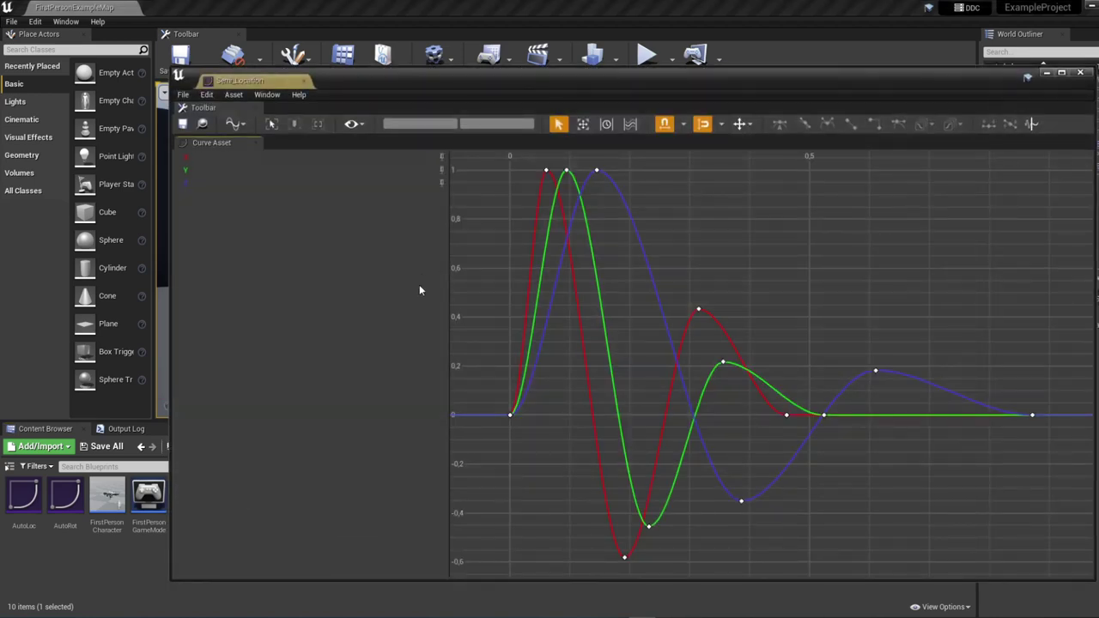
- Copy Semi_Location's keys from the first peak into RestLoc's X channel, shifted to start at time 0
{"action": "left_click", "coordinate": [448, 173]}
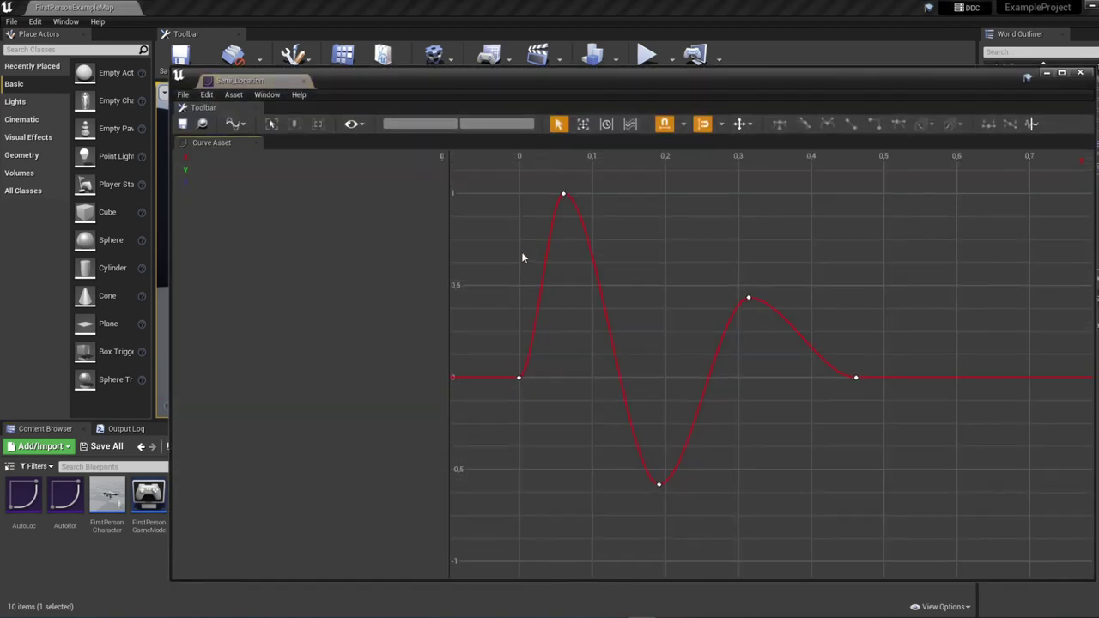
{"action": "left_click_drag", "start_coordinate": [600, 81], "coordinate": [507, 77]}
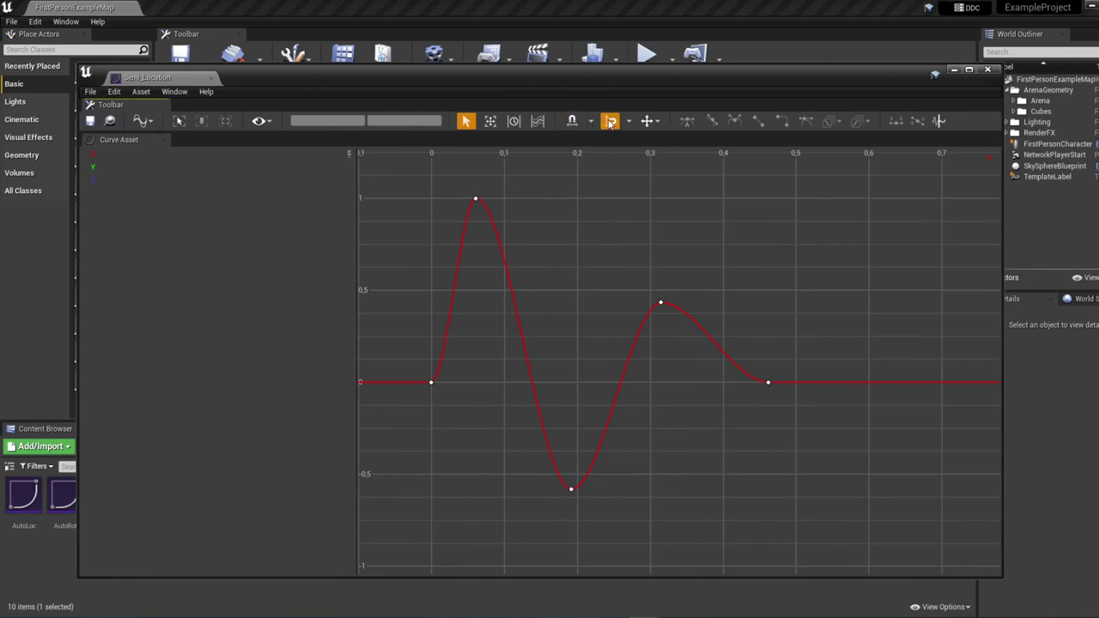
{"action": "mouse_move", "coordinate": [349, 81]}
{"action": "left_mouse_down"}
{"action": "mouse_move", "coordinate": [582, 84]}
{"action": "mouse_move", "coordinate": [442, 67]}
{"action": "left_mouse_up"}
{"action": "double_click", "coordinate": [294, 493]}
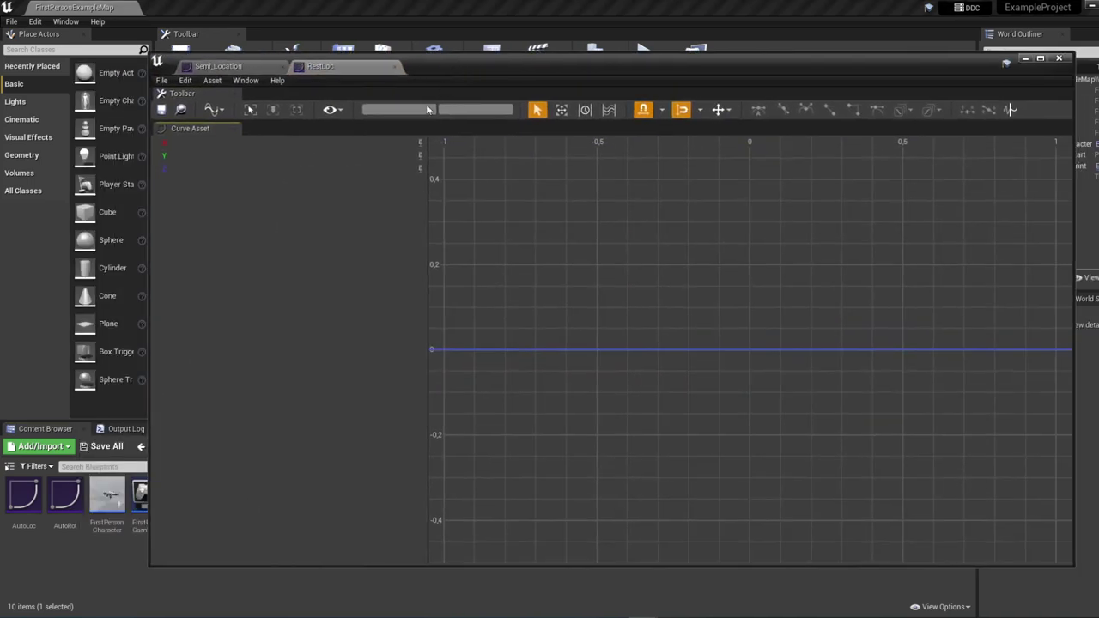
{"action": "left_click", "coordinate": [419, 169]}
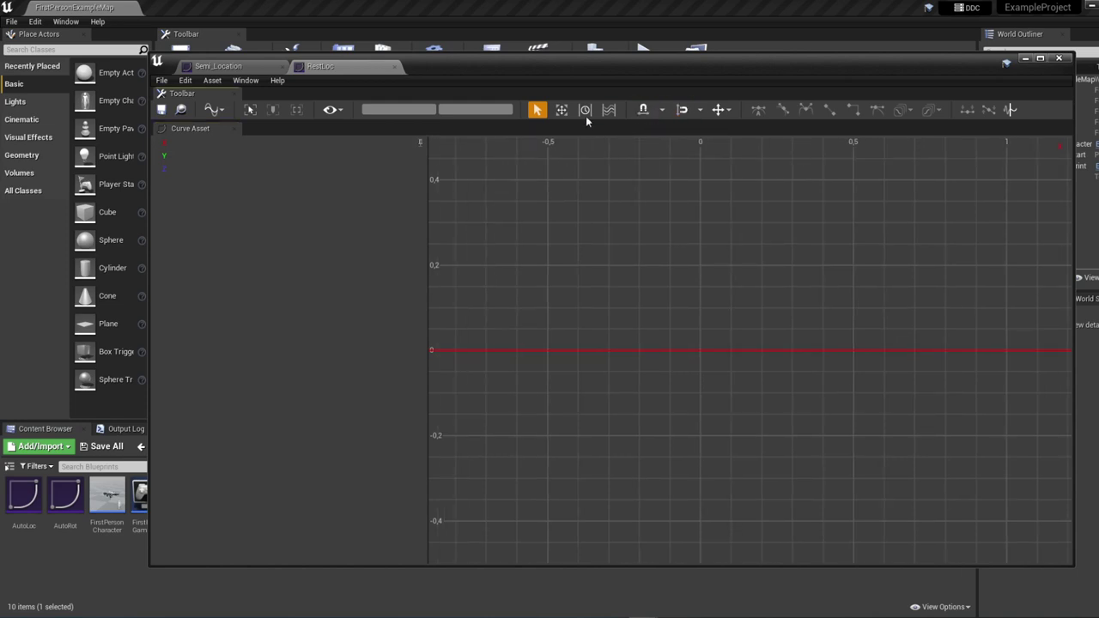
{"action": "left_click", "coordinate": [249, 66]}
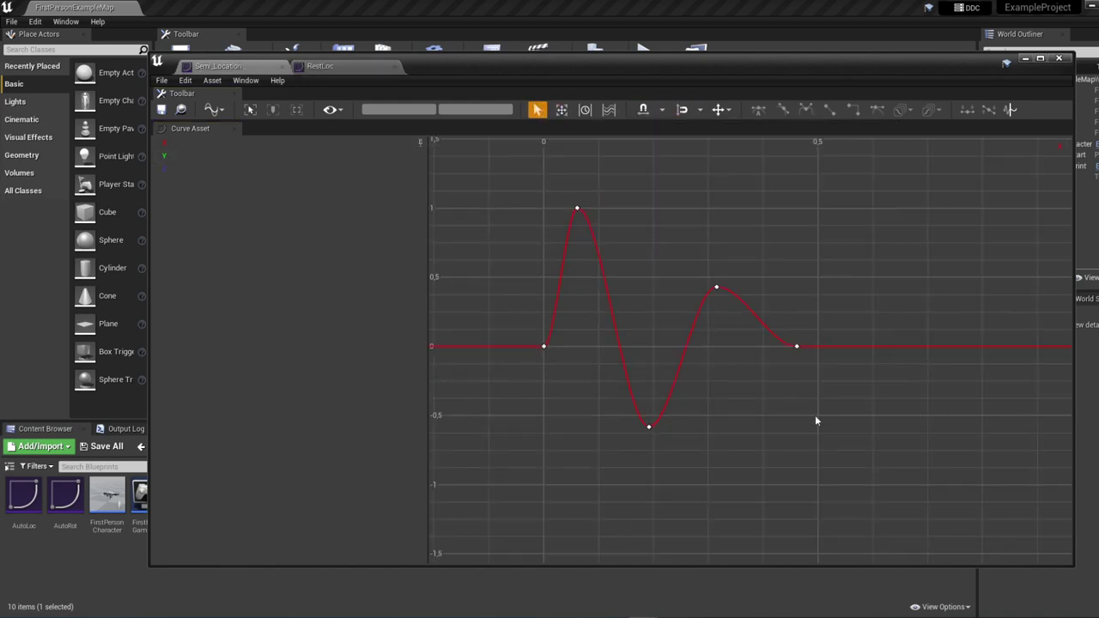
{"action": "left_click_drag", "start_coordinate": [880, 478], "coordinate": [599, 210]}
{"action": "key", "text": "ctrl+c"}
{"action": "key", "text": "ctrl+Tab"}
{"action": "key", "text": "ctrl+v"}
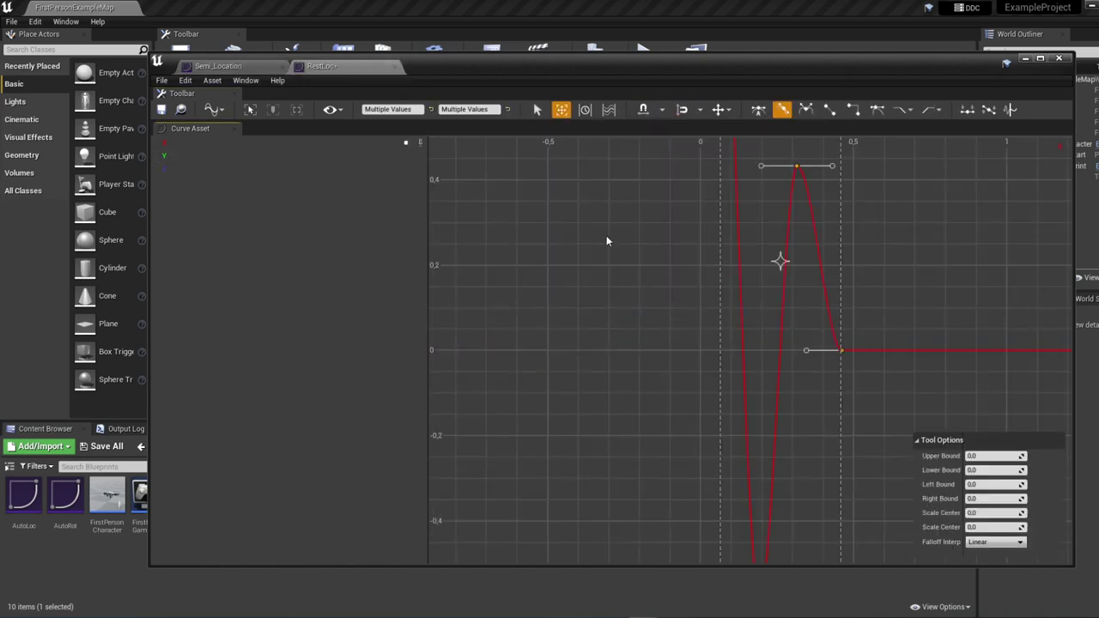
{"action": "left_click", "coordinate": [250, 109]}
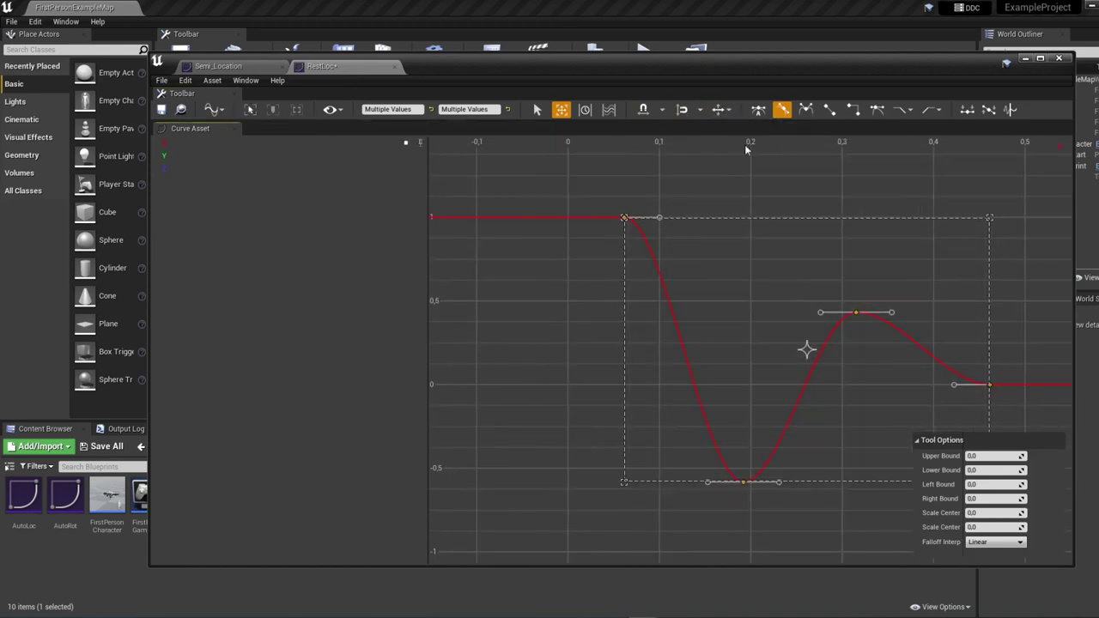
{"action": "left_click_drag", "start_coordinate": [807, 350], "coordinate": [753, 348]}
{"action": "left_click", "coordinate": [315, 142]}
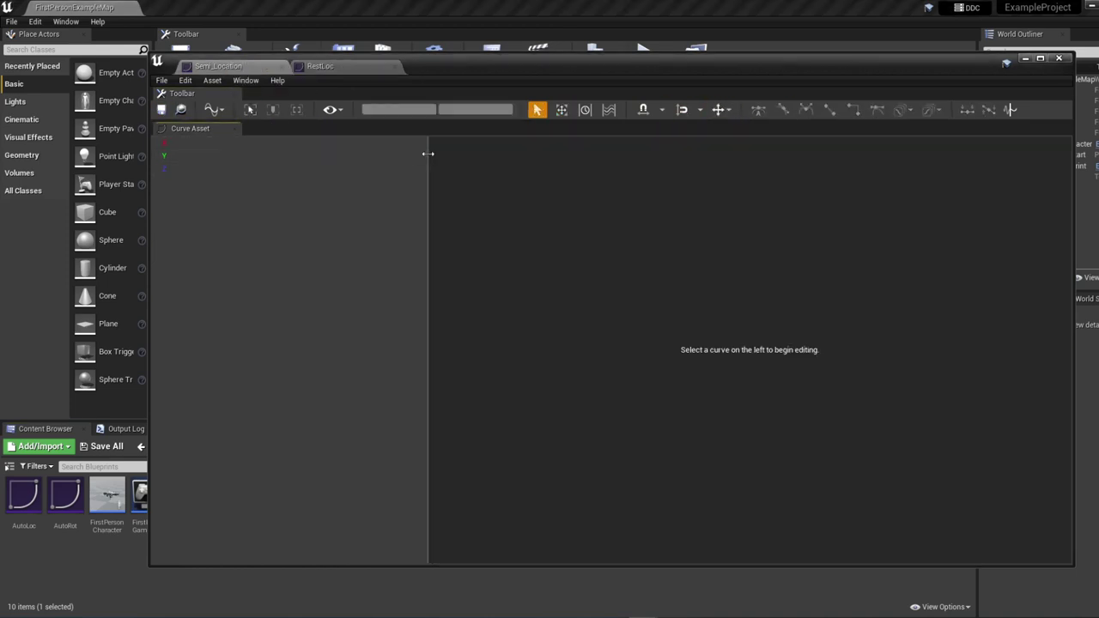
- Paste the same decaying keys into RestLoc's Y channel and frame the curve
{"action": "left_click", "coordinate": [218, 66]}
{"action": "left_click", "coordinate": [329, 66]}
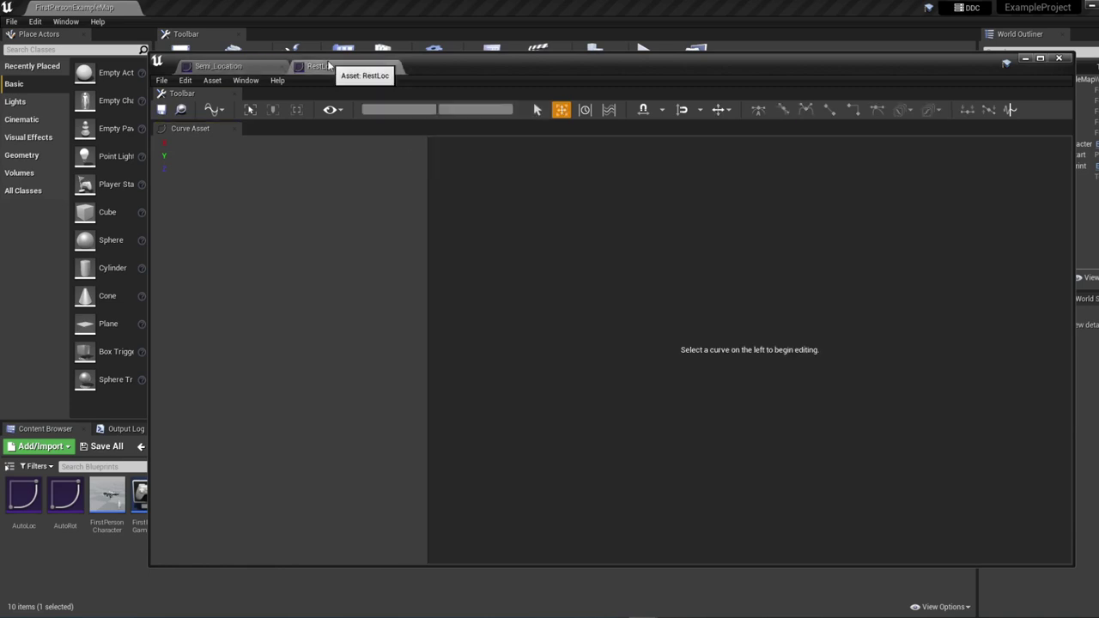
{"action": "key", "text": "ctrl+v"}
{"action": "key", "text": "f"}
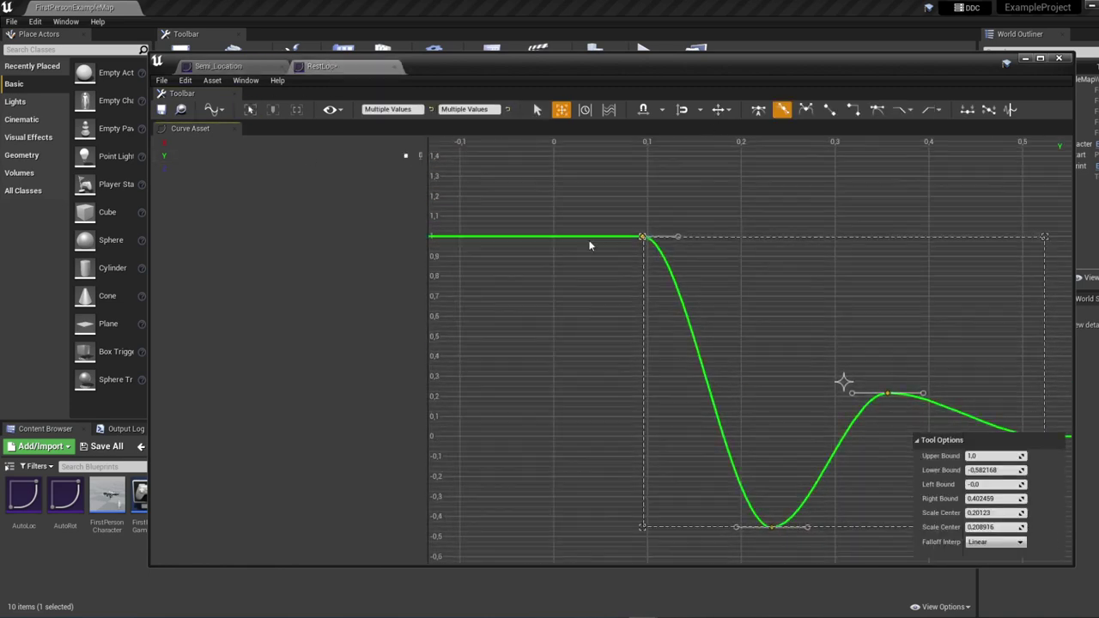
{"action": "left_click", "coordinate": [283, 215]}
{"action": "key", "text": "f"}
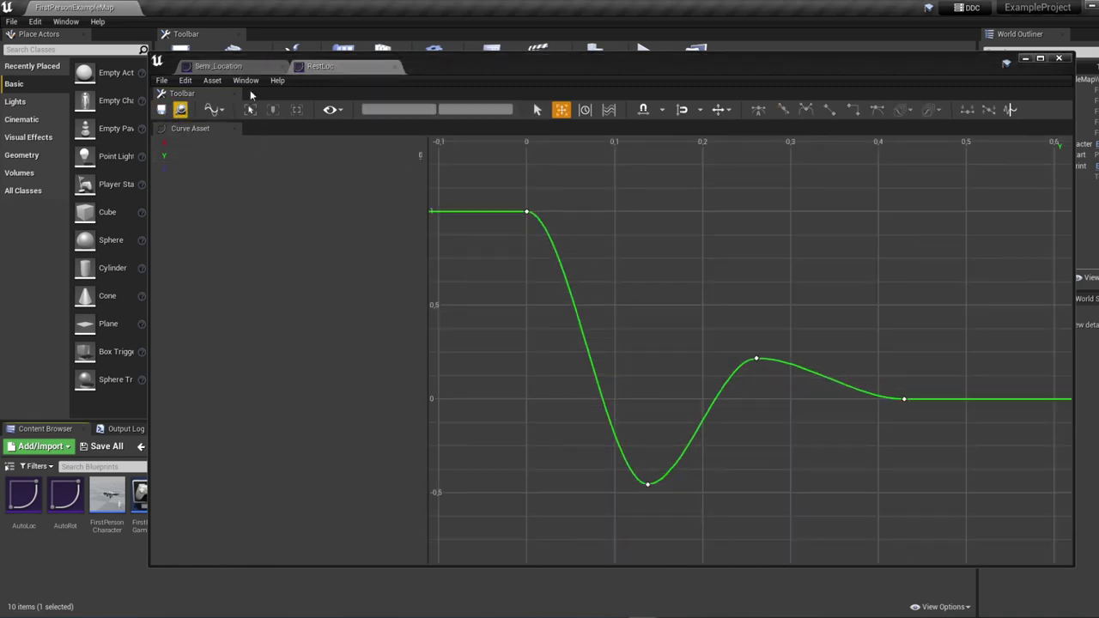
- Paste the keys into RestLoc's Z channel, then close the RestLoc and Semi_Location curves
{"action": "left_click", "coordinate": [422, 175]}
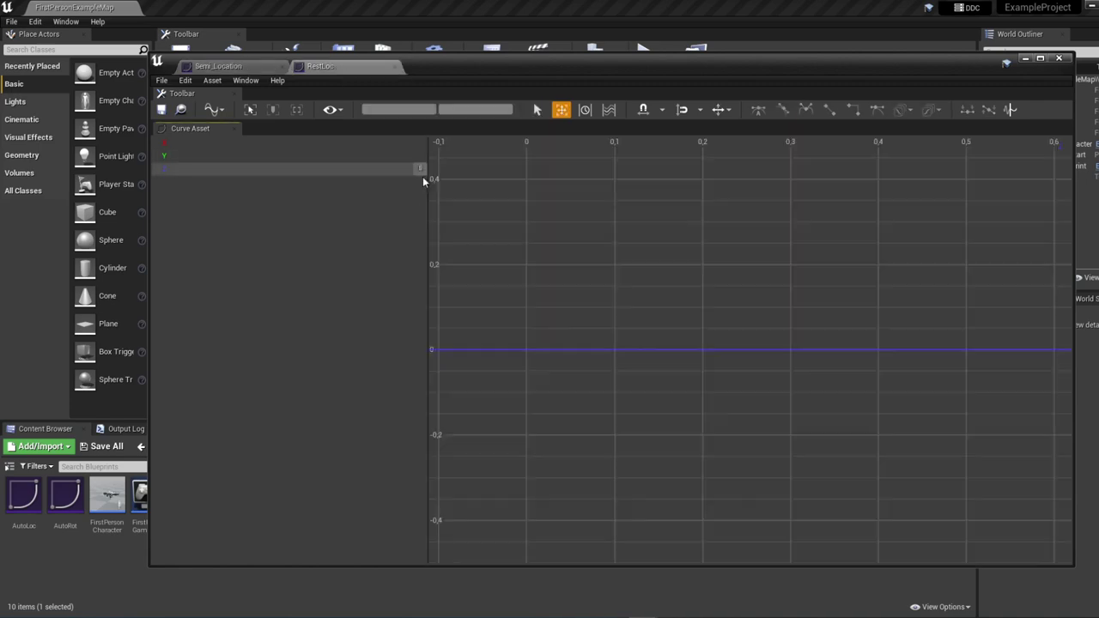
{"action": "key", "text": "ctrl+v"}
{"action": "key", "text": "f"}
{"action": "left_click", "coordinate": [275, 206]}
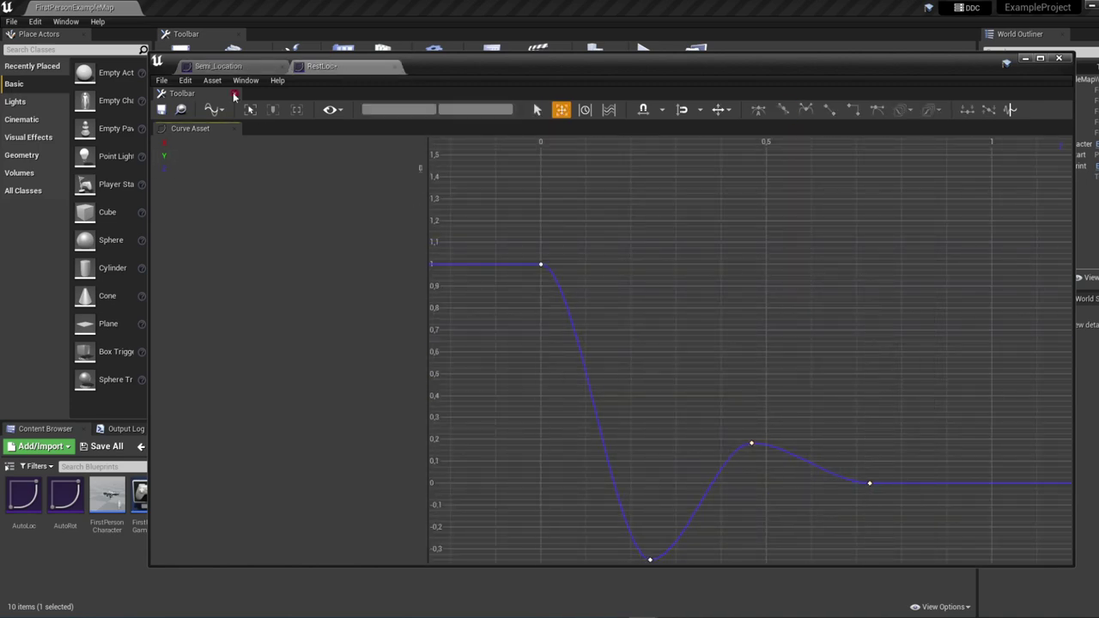
{"action": "left_click", "coordinate": [395, 66]}
{"action": "left_click", "coordinate": [284, 66]}
- Paste Semi_Rotation's damped oscillation keys into the RestRot curve and fit it in view
{"action": "double_click", "coordinate": [393, 498]}
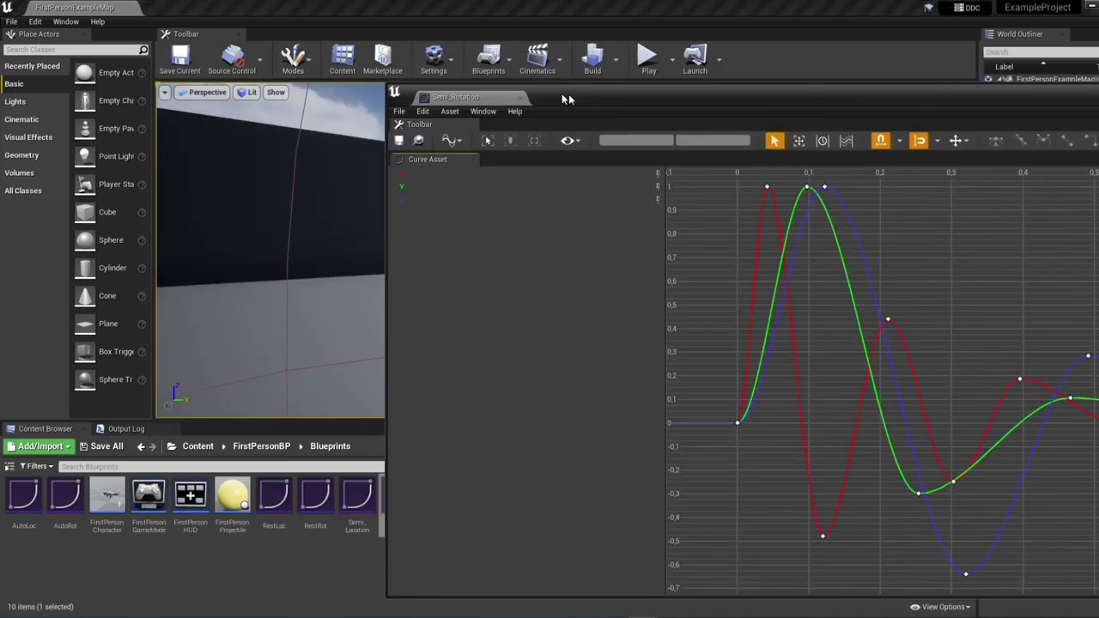
{"action": "double_click", "coordinate": [315, 498]}
{"action": "left_click_drag", "start_coordinate": [458, 71], "coordinate": [411, 175]}
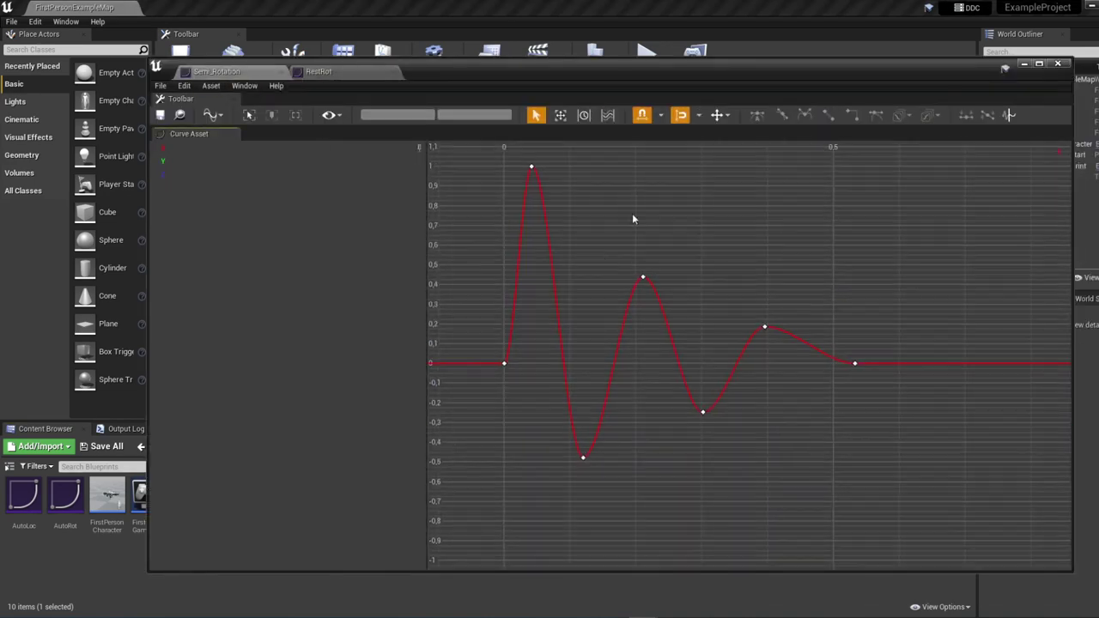
{"action": "left_click", "coordinate": [319, 72]}
{"action": "left_click", "coordinate": [225, 72]}
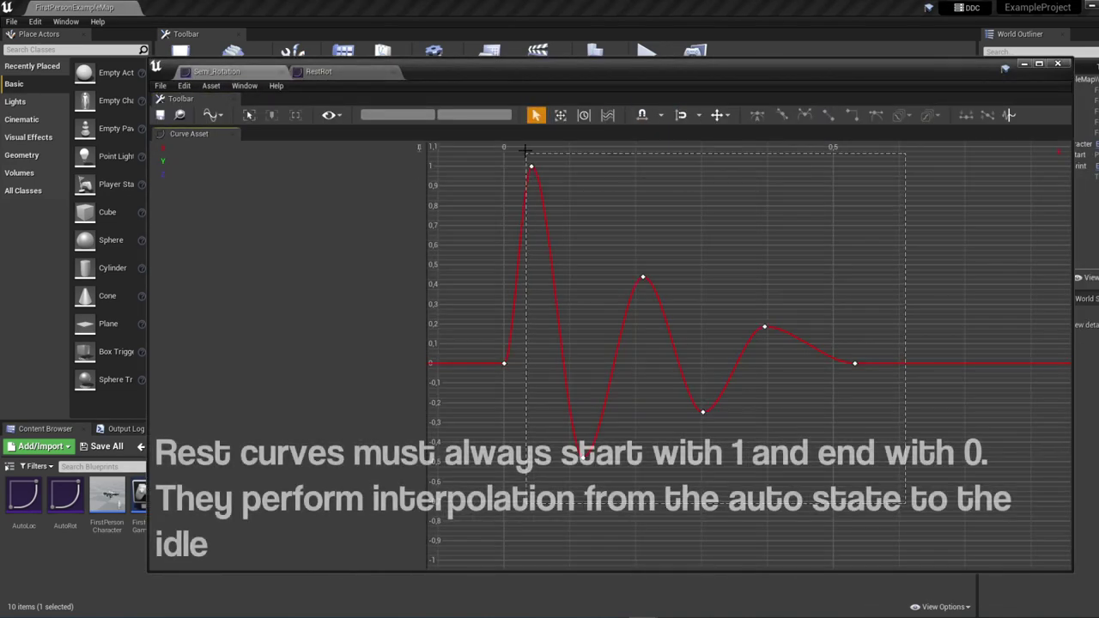
{"action": "left_click", "coordinate": [324, 74]}
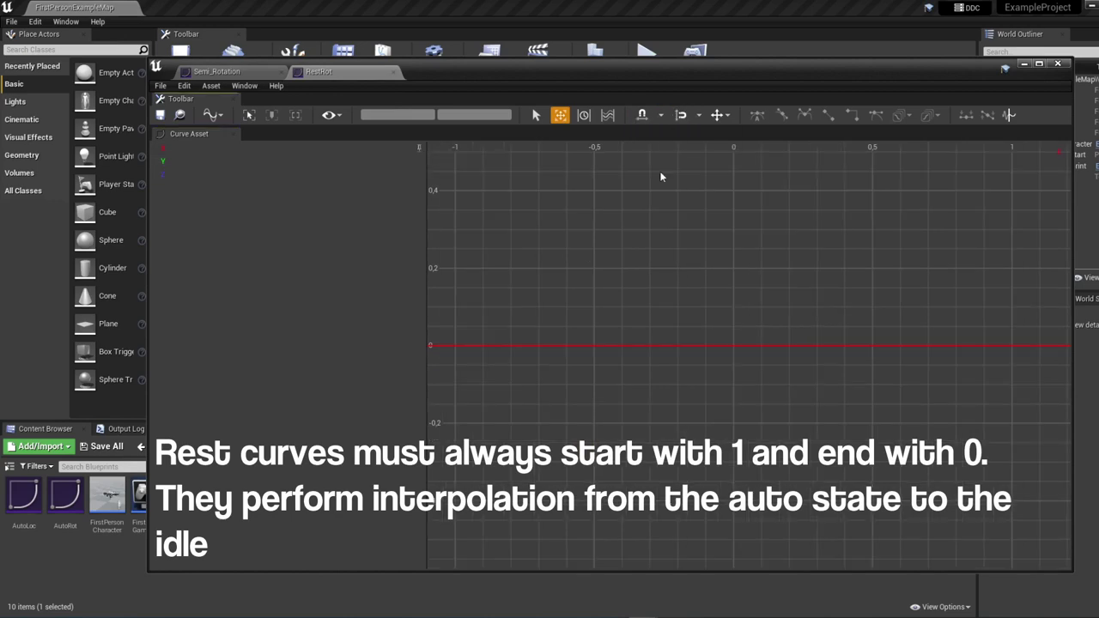
{"action": "key", "text": "ctrl+v"}
{"action": "left_click", "coordinate": [739, 328]}
{"action": "key", "text": "f"}
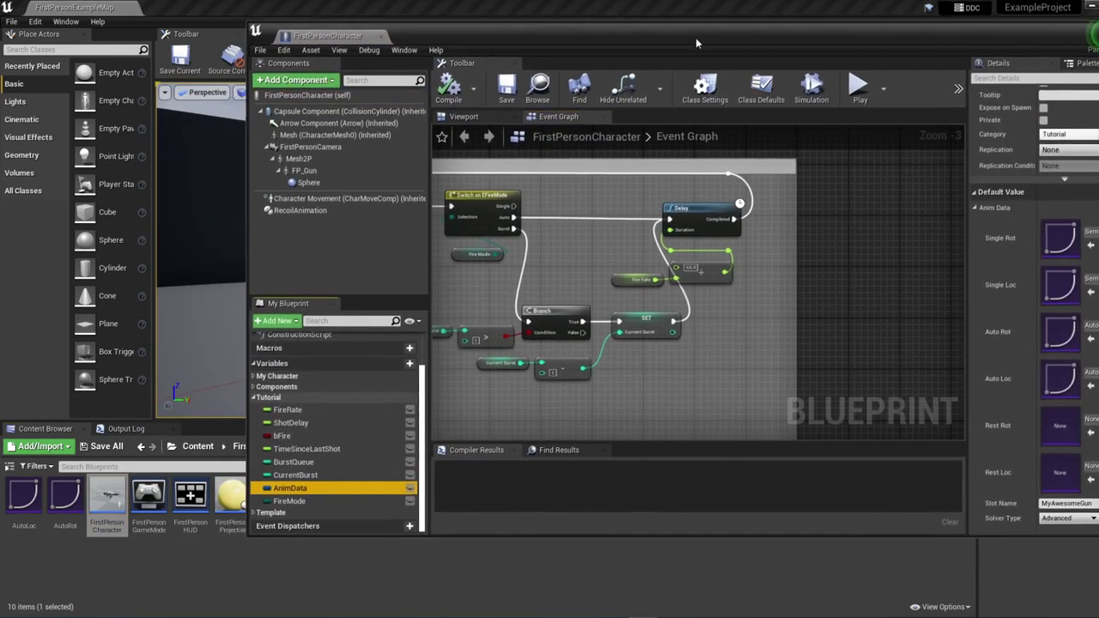
- Assign RestLoc to AnimData's Rest Loc slot and close the character blueprint
{"action": "left_click_drag", "start_coordinate": [696, 38], "coordinate": [528, 23]}
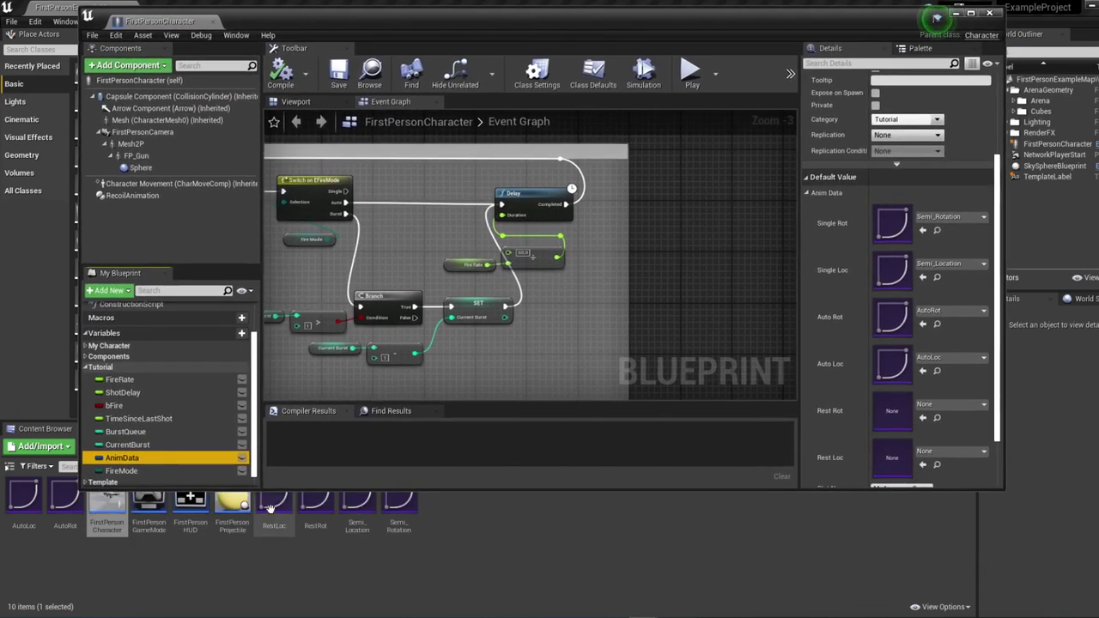
{"action": "left_click_drag", "start_coordinate": [274, 507], "coordinate": [885, 458]}
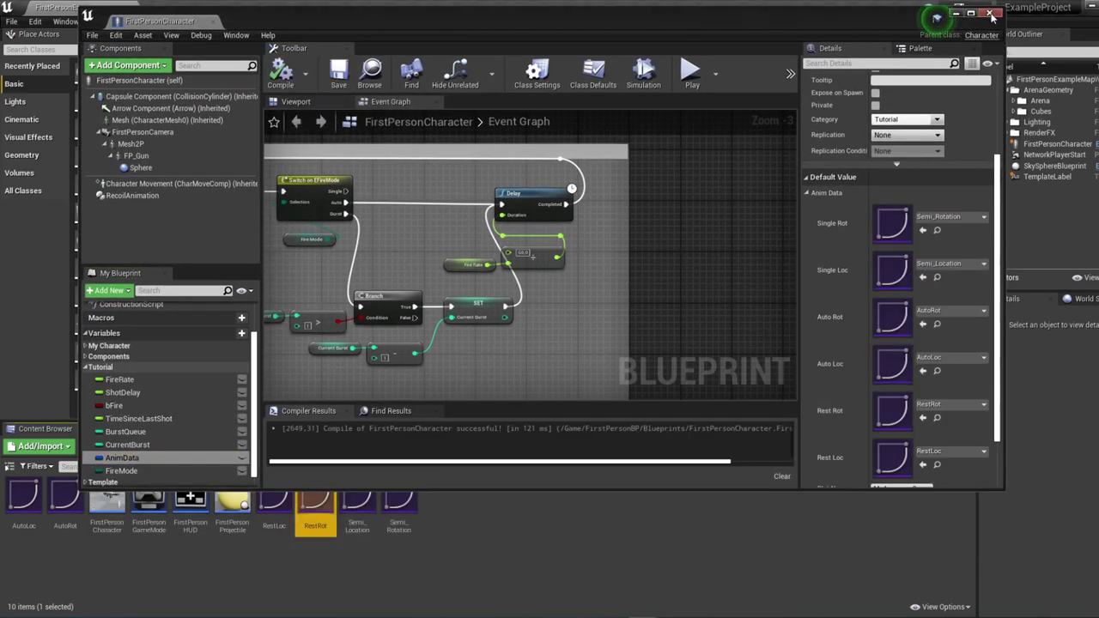
{"action": "left_click", "coordinate": [992, 15]}
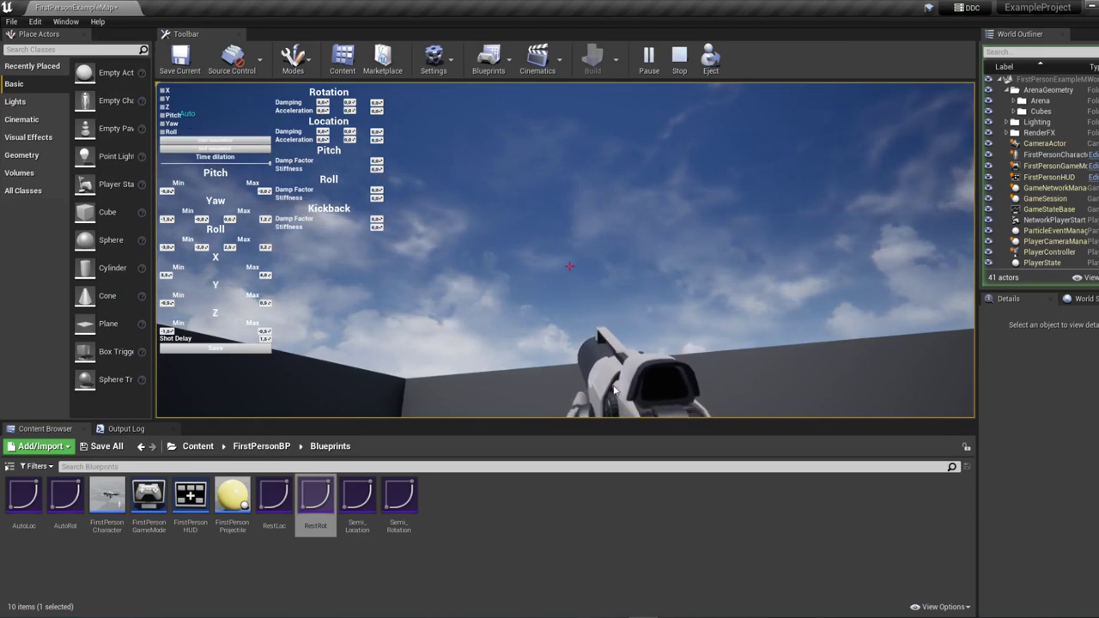
{"action": "double_click", "coordinate": [24, 495]}
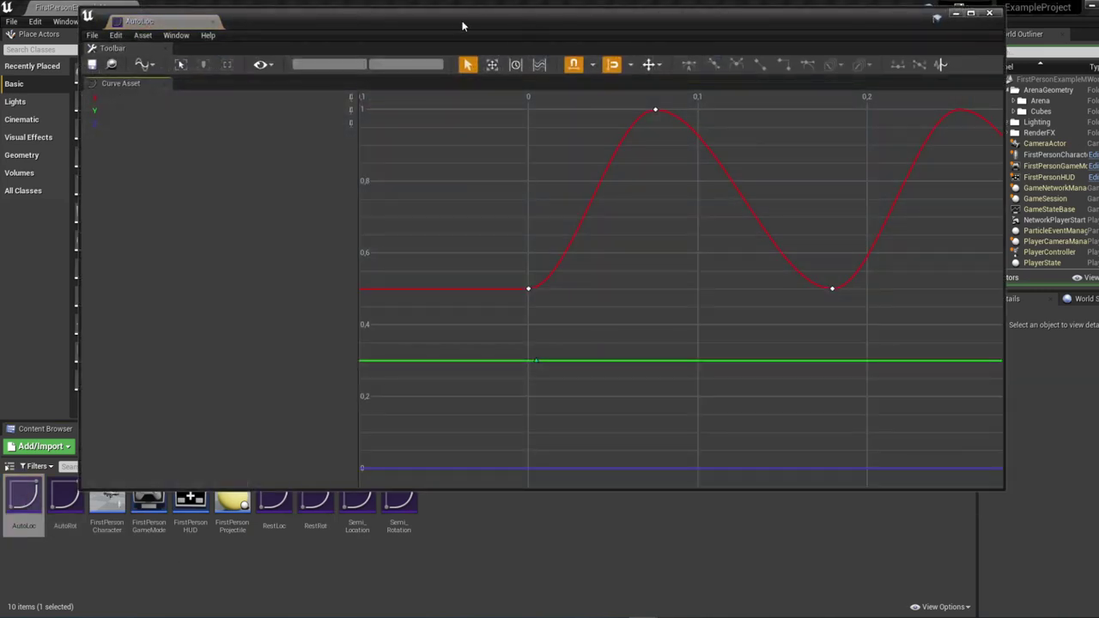
- Lower AutoLoc's two X-curve trough keys to 0.2
{"action": "mouse_move", "coordinate": [462, 26]}
{"action": "left_mouse_down"}
{"action": "mouse_move", "coordinate": [434, 445]}
{"action": "mouse_move", "coordinate": [481, 163]}
{"action": "mouse_move", "coordinate": [550, 2]}
{"action": "left_mouse_up"}
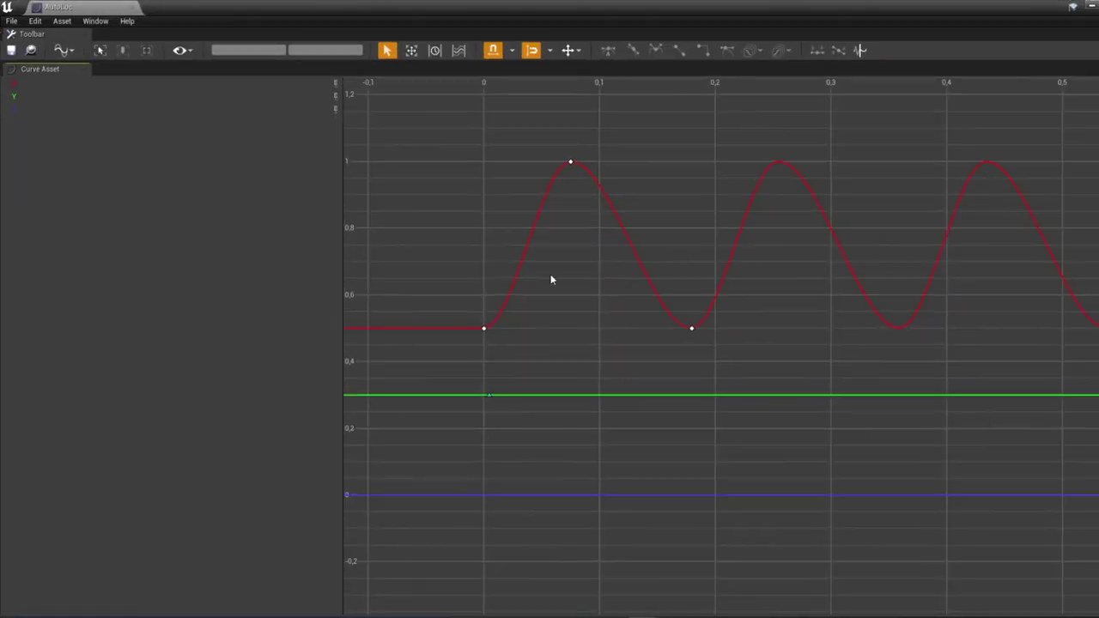
{"action": "left_click", "coordinate": [535, 314]}
{"action": "left_click", "coordinate": [656, 314], "text": "ctrl"}
{"action": "left_click", "coordinate": [326, 50]}
{"action": "type", "text": "0.2"}
{"action": "key", "text": "Return"}
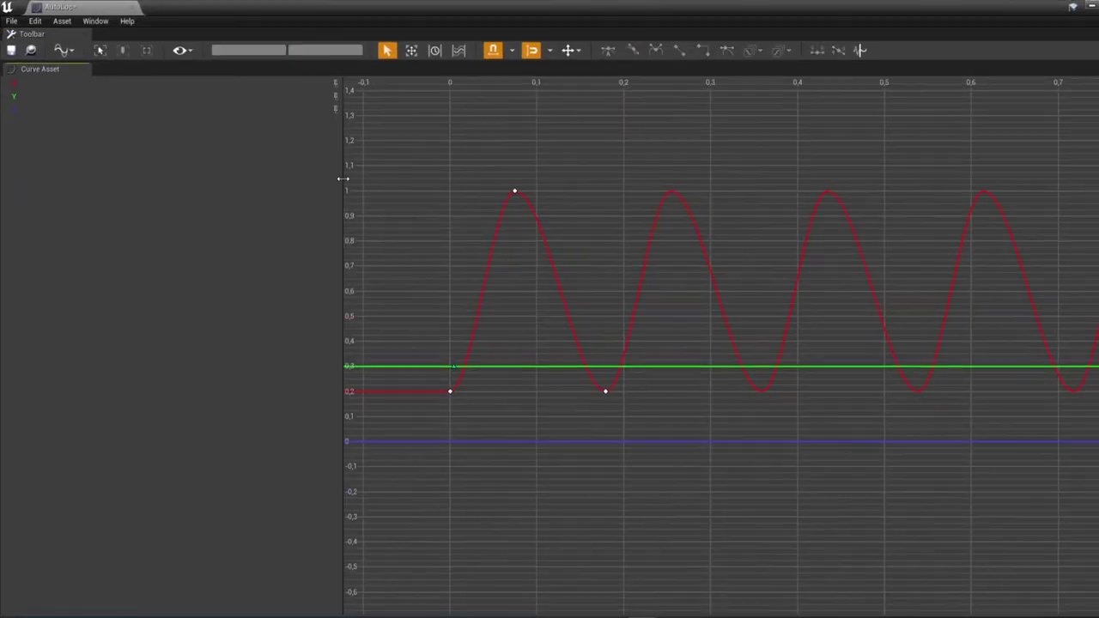
{"action": "left_click", "coordinate": [515, 190]}
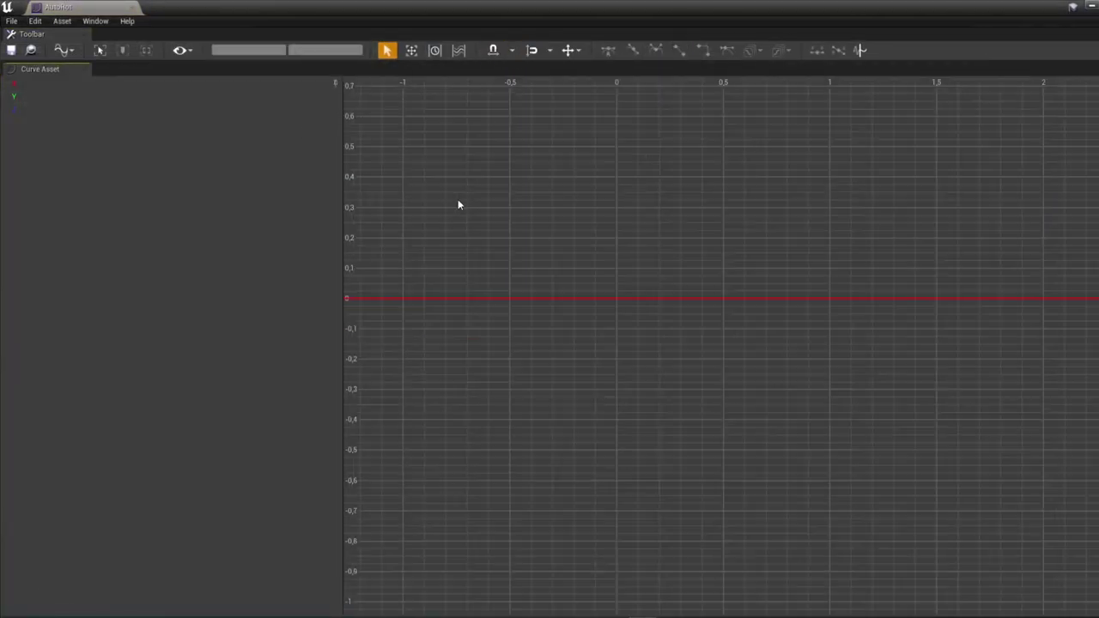
- Build a smooth X-curve kick rising from 0.4 to a 1.0 peak and back to 0.4
{"action": "left_click", "coordinate": [490, 332], "text": "shift"}
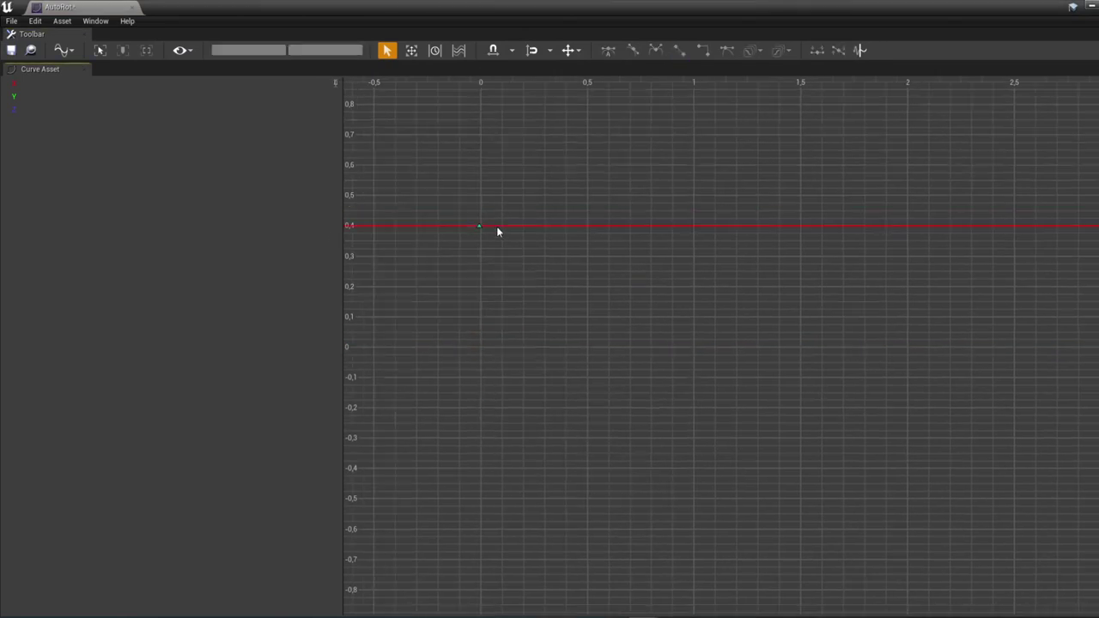
{"action": "left_click", "coordinate": [483, 290], "text": "shift"}
{"action": "left_click_drag", "start_coordinate": [484, 290], "coordinate": [487, 268]}
{"action": "key", "text": "Return"}
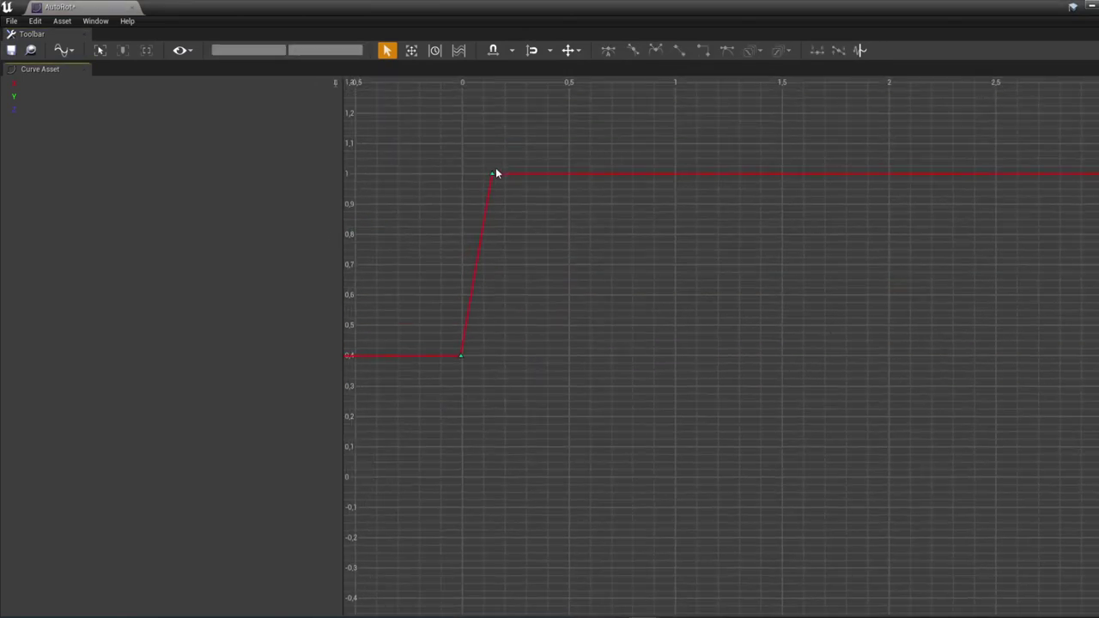
{"action": "left_click", "coordinate": [520, 176], "text": "shift"}
{"action": "left_click_drag", "start_coordinate": [523, 200], "coordinate": [527, 346]}
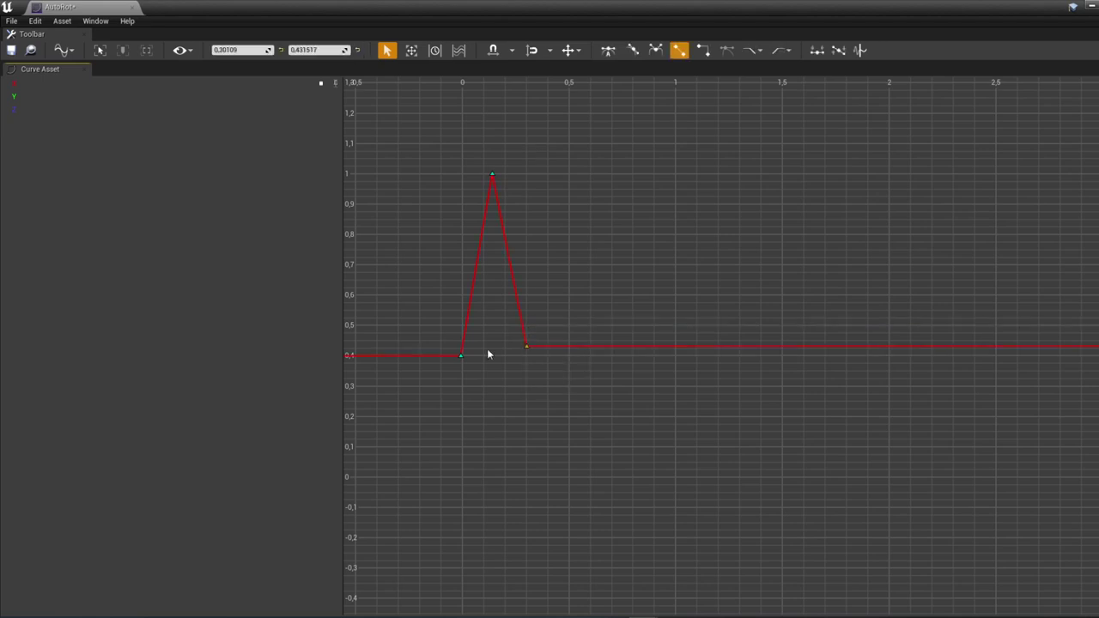
{"action": "type", "text": "0.4"}
{"action": "key", "text": "Return"}
{"action": "left_click_drag", "start_coordinate": [599, 412], "coordinate": [395, 136]}
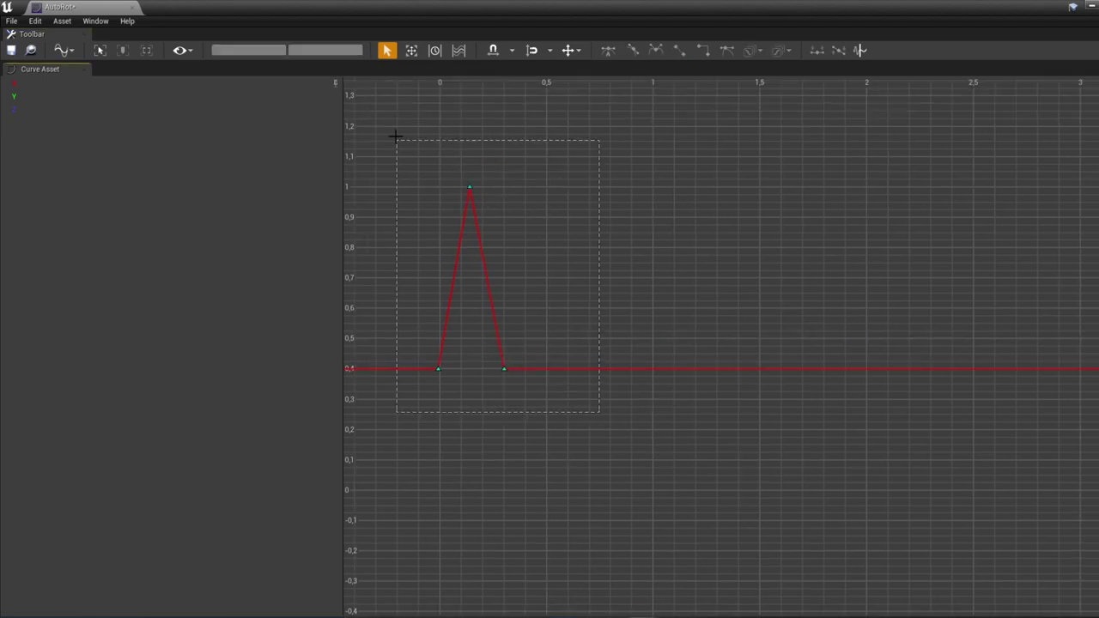
{"action": "left_click", "coordinate": [632, 50]}
{"action": "left_click", "coordinate": [536, 237]}
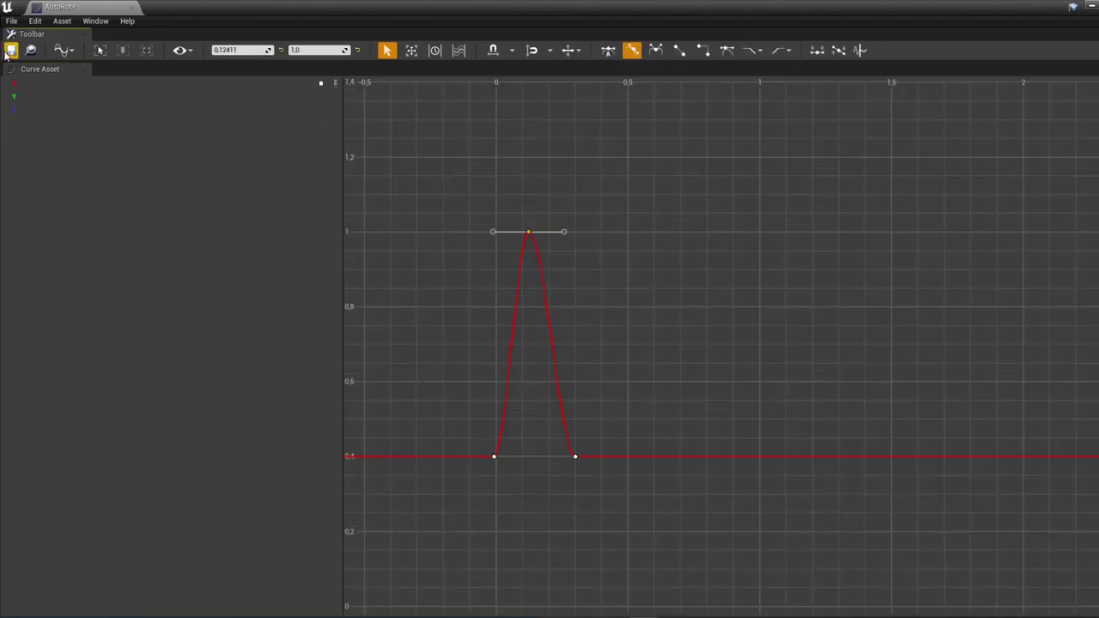
{"action": "left_click", "coordinate": [562, 221]}
{"action": "left_click", "coordinate": [542, 375]}
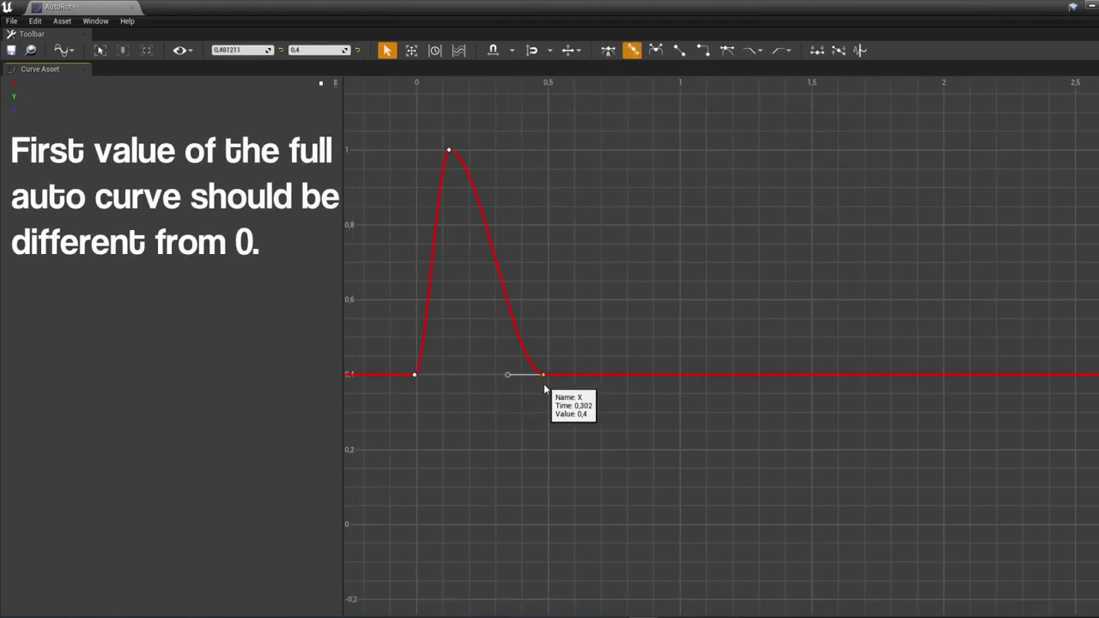
- Add Y-curve keys at 0.5 and raise one to 1.0 for a sharp spike
{"action": "right_click", "coordinate": [404, 447]}
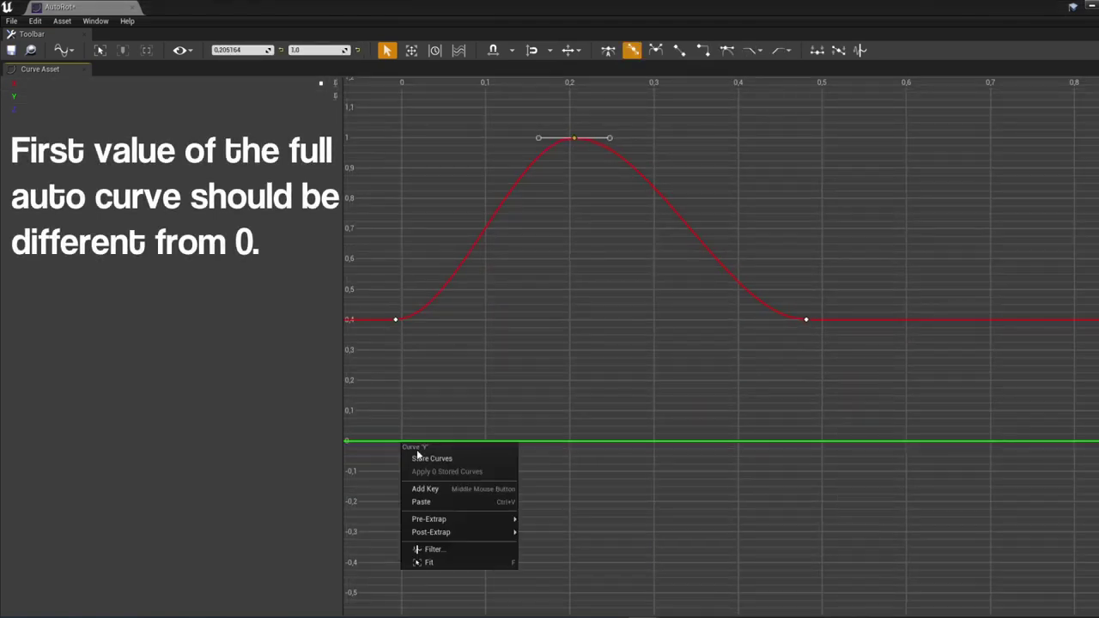
{"action": "left_click", "coordinate": [575, 255]}
{"action": "left_click_drag", "start_coordinate": [575, 148], "coordinate": [453, 182]}
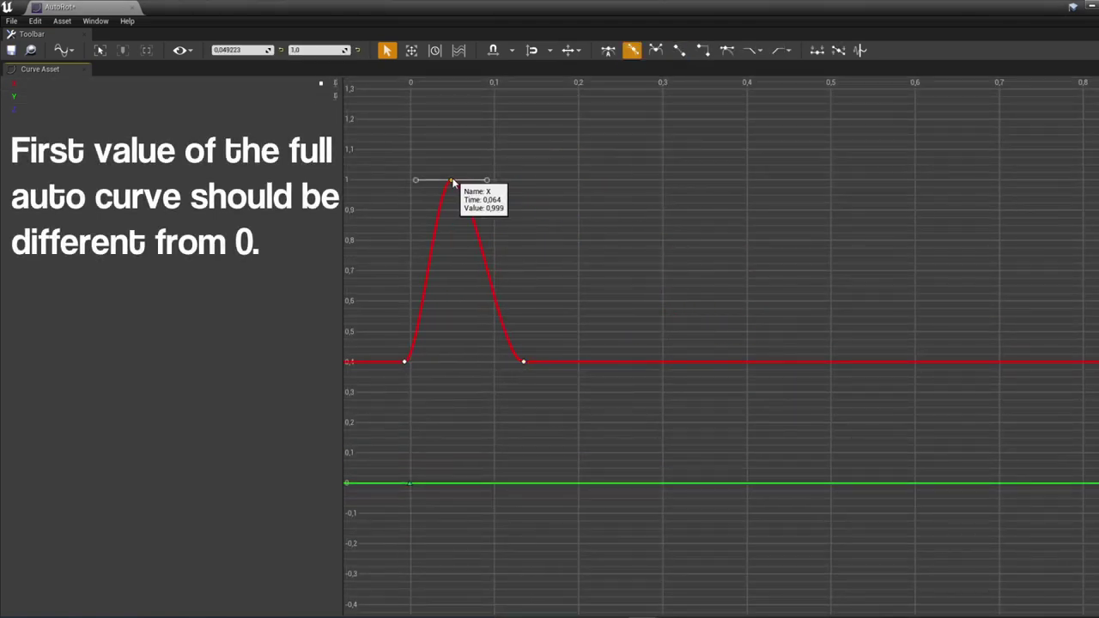
{"action": "left_click", "coordinate": [410, 483]}
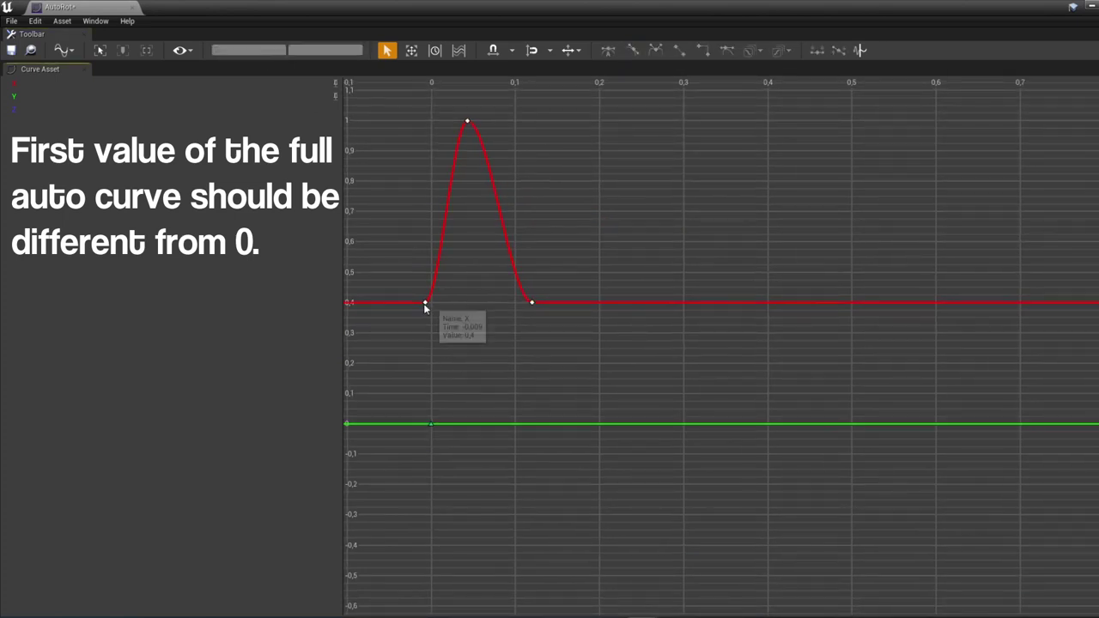
{"action": "left_click", "coordinate": [481, 423], "text": "shift"}
{"action": "left_click", "coordinate": [318, 50]}
{"action": "type", "text": "0.5"}
{"action": "key", "text": "Return"}
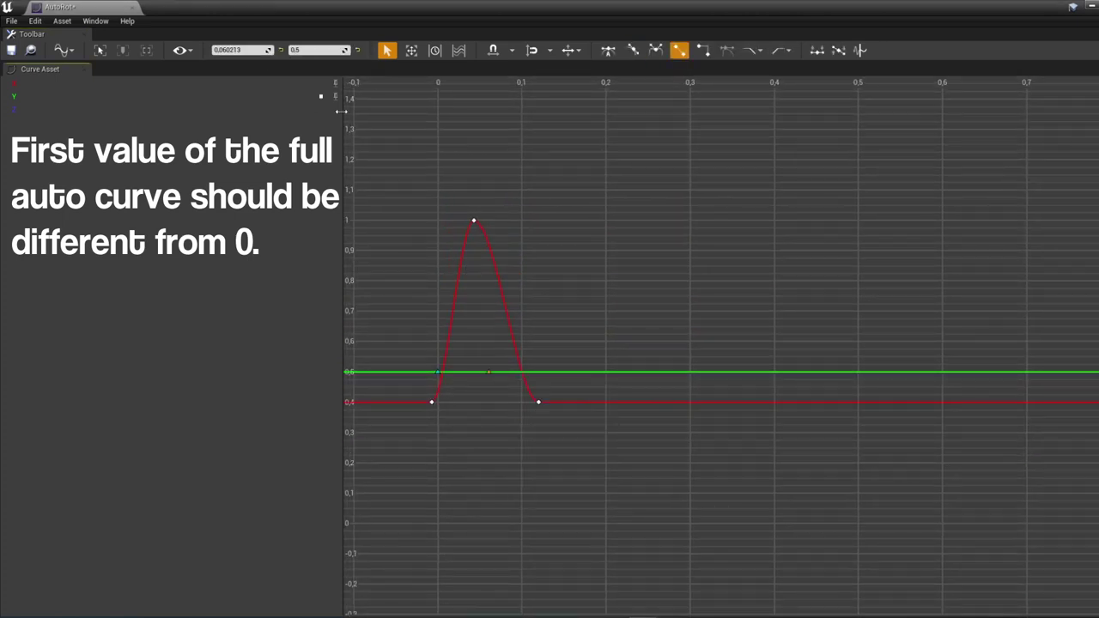
{"action": "left_click_drag", "start_coordinate": [559, 371], "coordinate": [553, 246]}
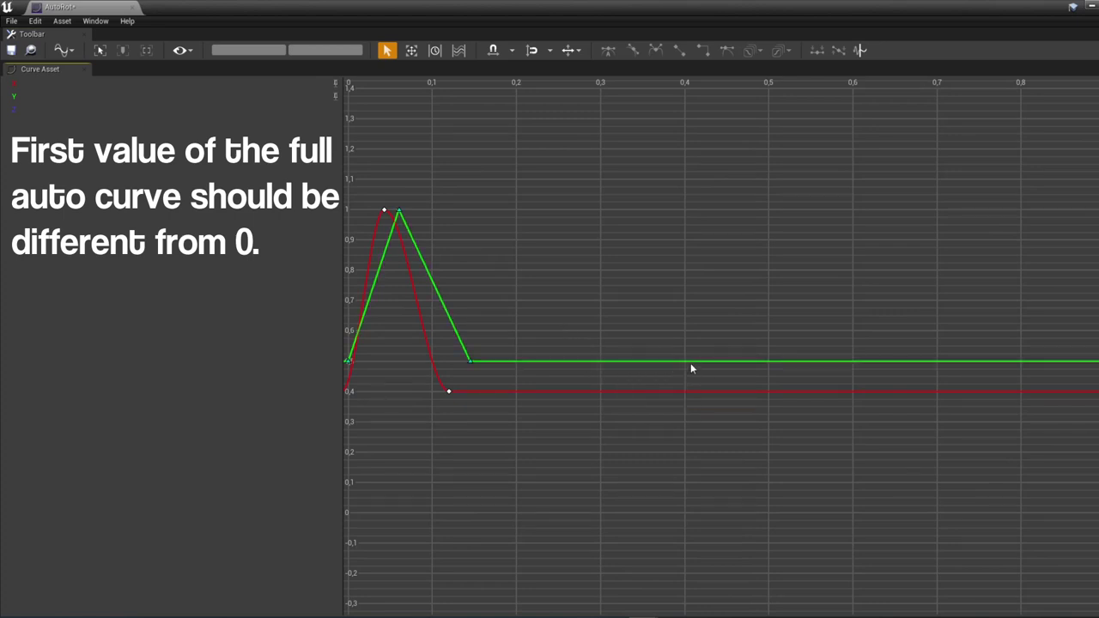
{"action": "right_click", "coordinate": [691, 363]}
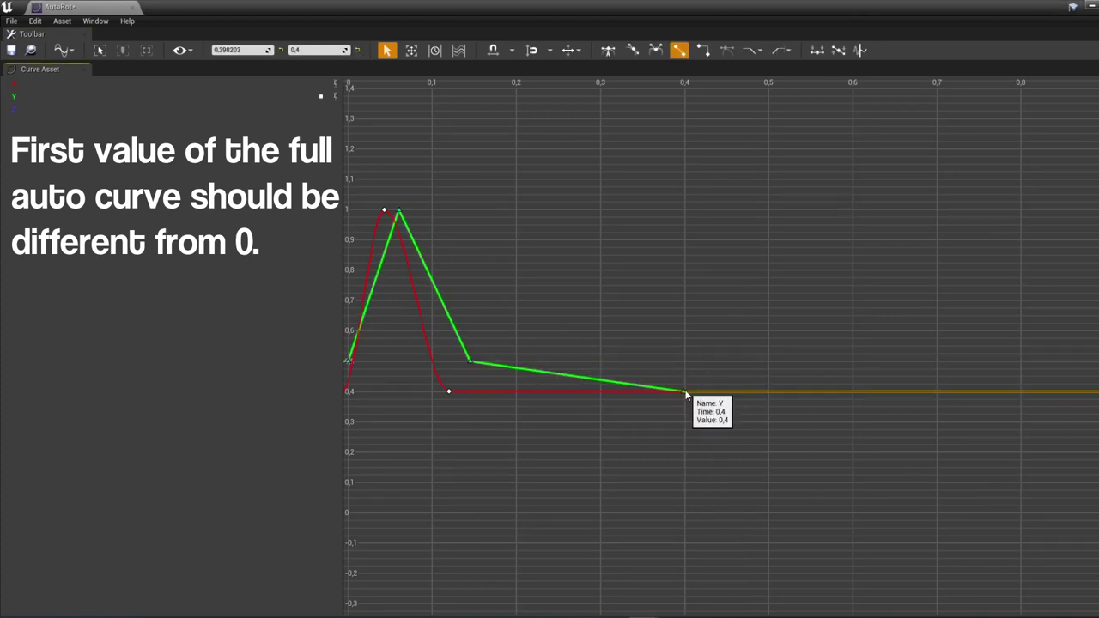
{"action": "left_click", "coordinate": [684, 391]}
- Set the Y key to 0.5, smooth the keys, and add a second 1.0 peak with a trough near 0.5
{"action": "type", "text": "0.5"}
{"action": "key", "text": "Return"}
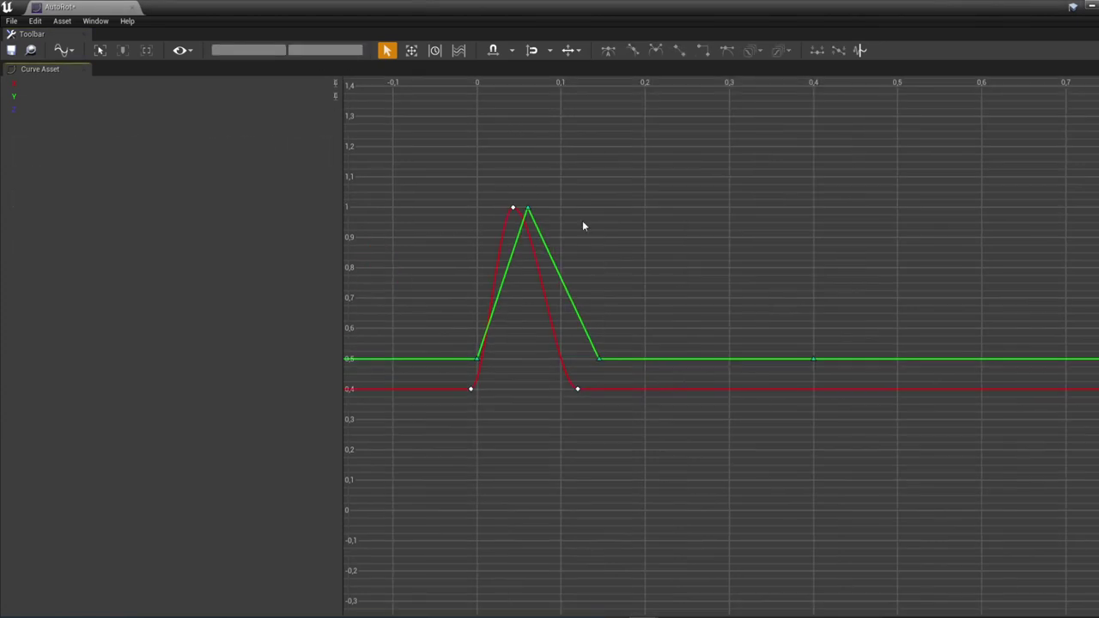
{"action": "left_click", "coordinate": [329, 95]}
{"action": "left_click", "coordinate": [628, 50]}
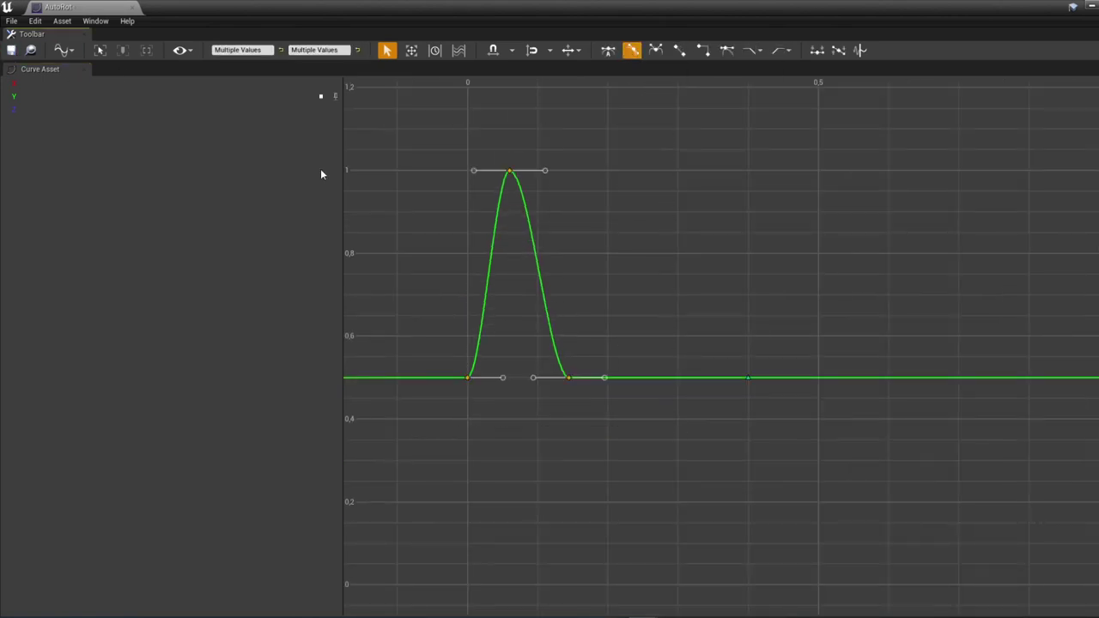
{"action": "left_click", "coordinate": [320, 168]}
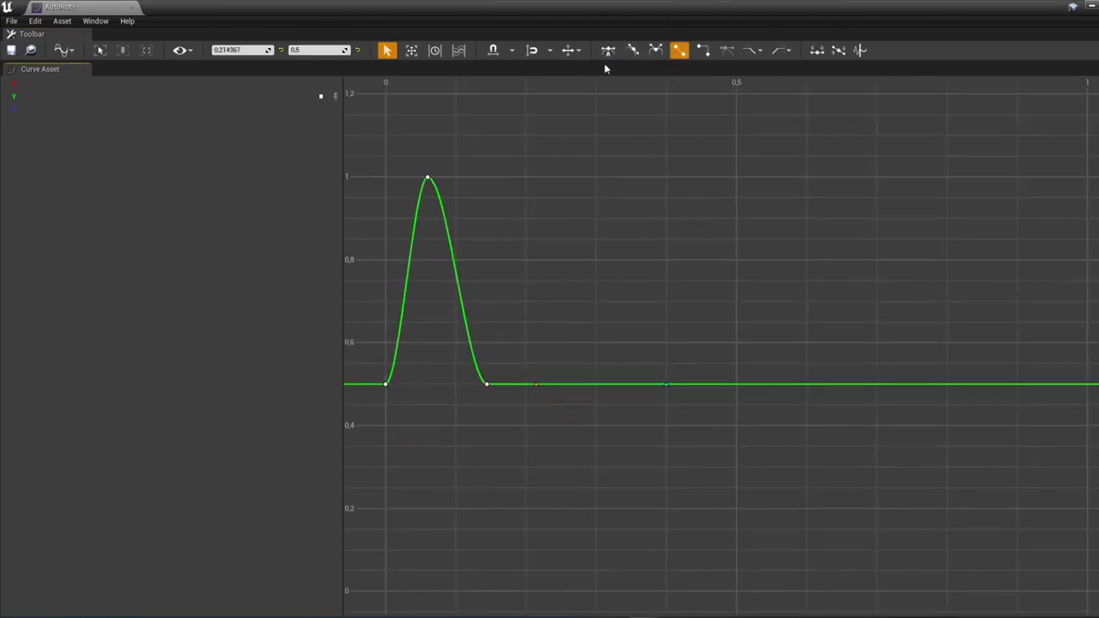
{"action": "left_click_drag", "start_coordinate": [540, 384], "coordinate": [541, 178]}
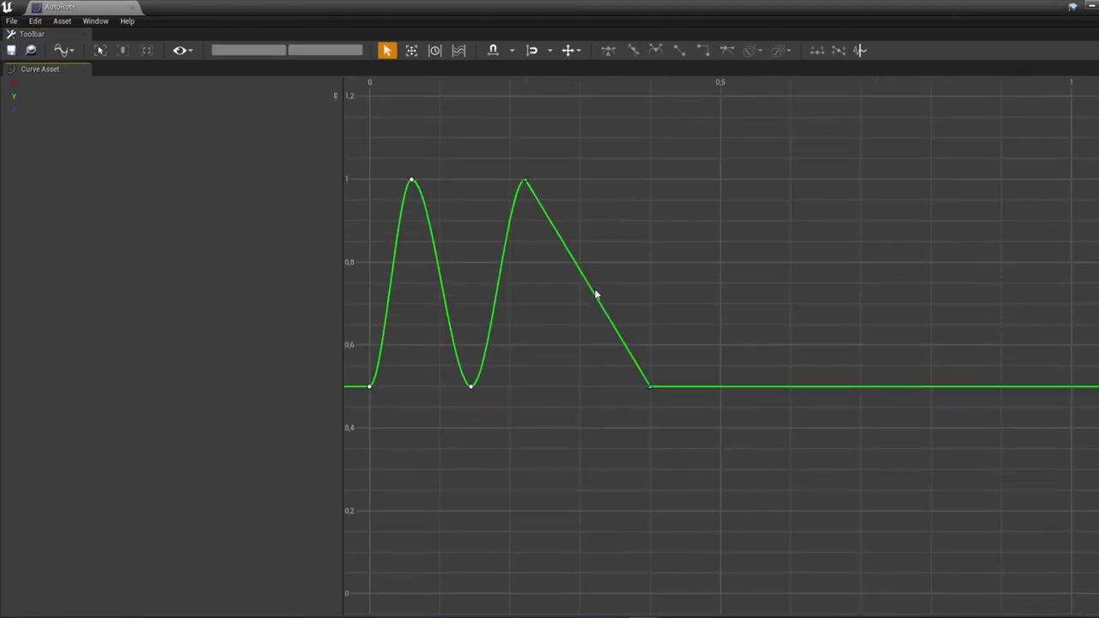
{"action": "left_click", "coordinate": [583, 273], "text": "shift"}
{"action": "left_click_drag", "start_coordinate": [583, 274], "coordinate": [581, 344]}
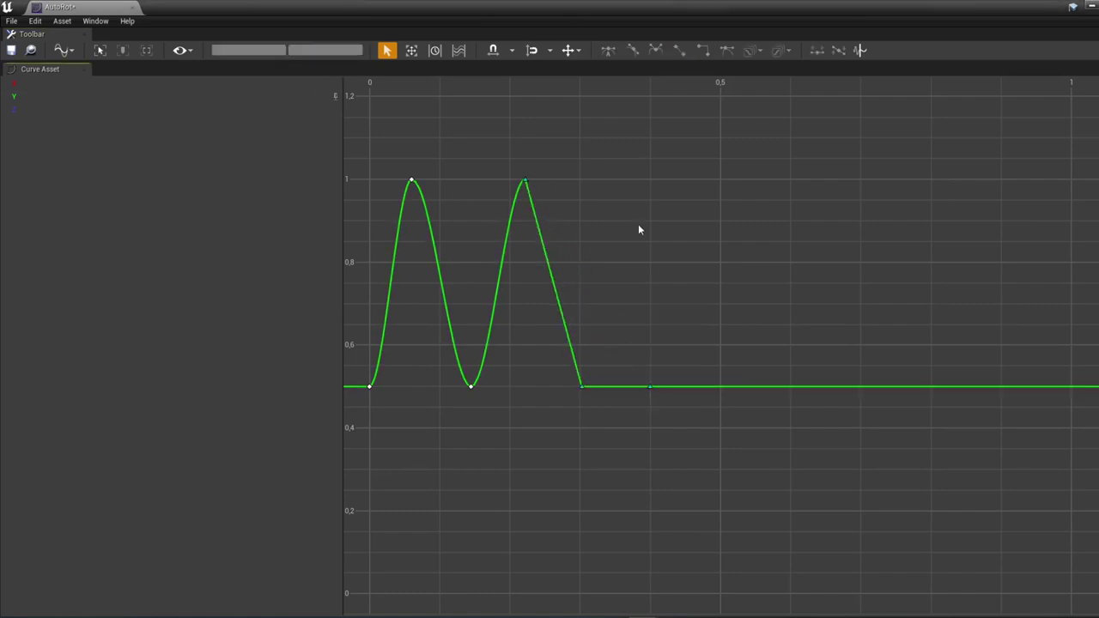
{"action": "left_click_drag", "start_coordinate": [524, 179], "coordinate": [510, 178]}
{"action": "mouse_move", "coordinate": [581, 344]}
{"action": "left_mouse_down"}
{"action": "mouse_move", "coordinate": [564, 389]}
{"action": "mouse_move", "coordinate": [600, 179]}
{"action": "left_mouse_up"}
- Add a third Y peak and make all the Y curve's keys smooth
{"action": "left_click", "coordinate": [612, 388], "text": "shift"}
{"action": "left_click", "coordinate": [525, 129]}
{"action": "key", "text": "1"}
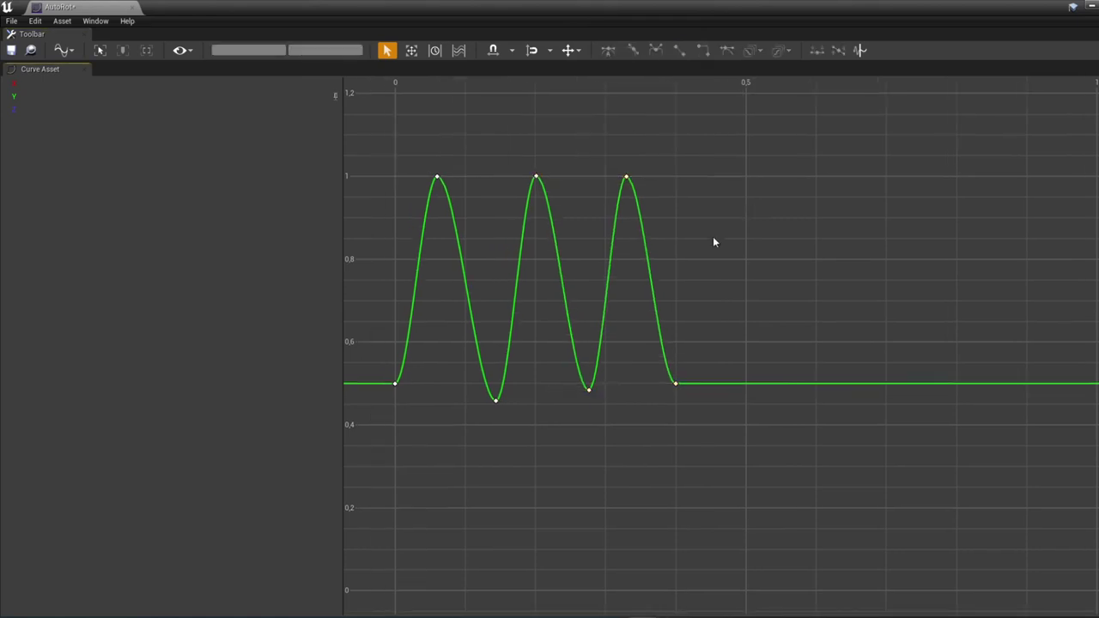
{"action": "left_click", "coordinate": [558, 196]}
{"action": "left_click", "coordinate": [532, 421]}
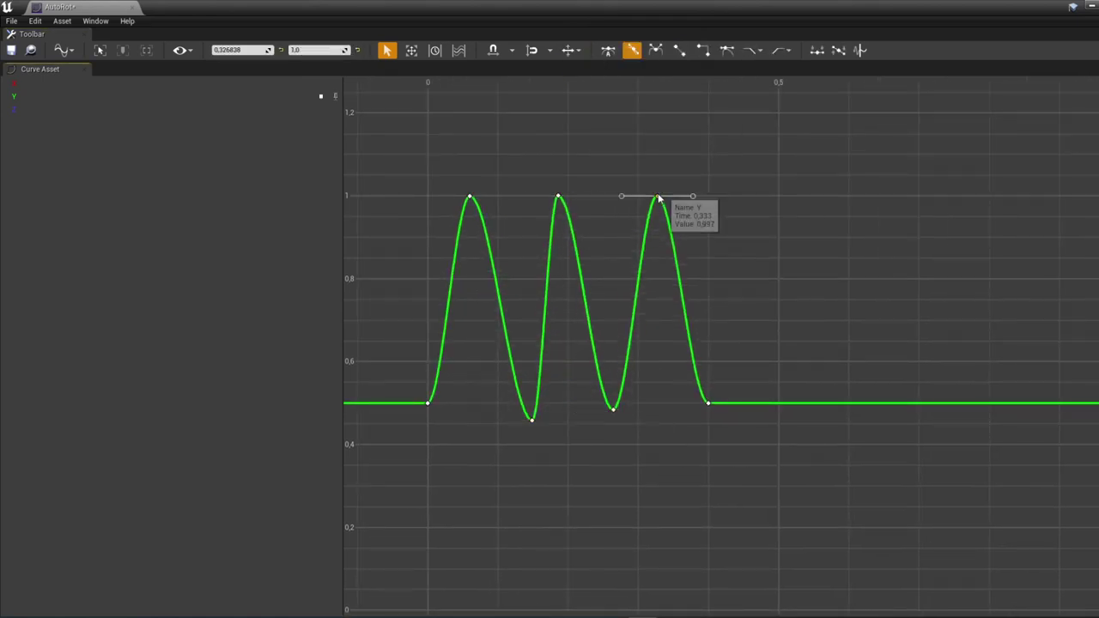
{"action": "left_click", "coordinate": [447, 125]}
{"action": "right_click_drag", "start_coordinate": [447, 124], "coordinate": [410, 118]}
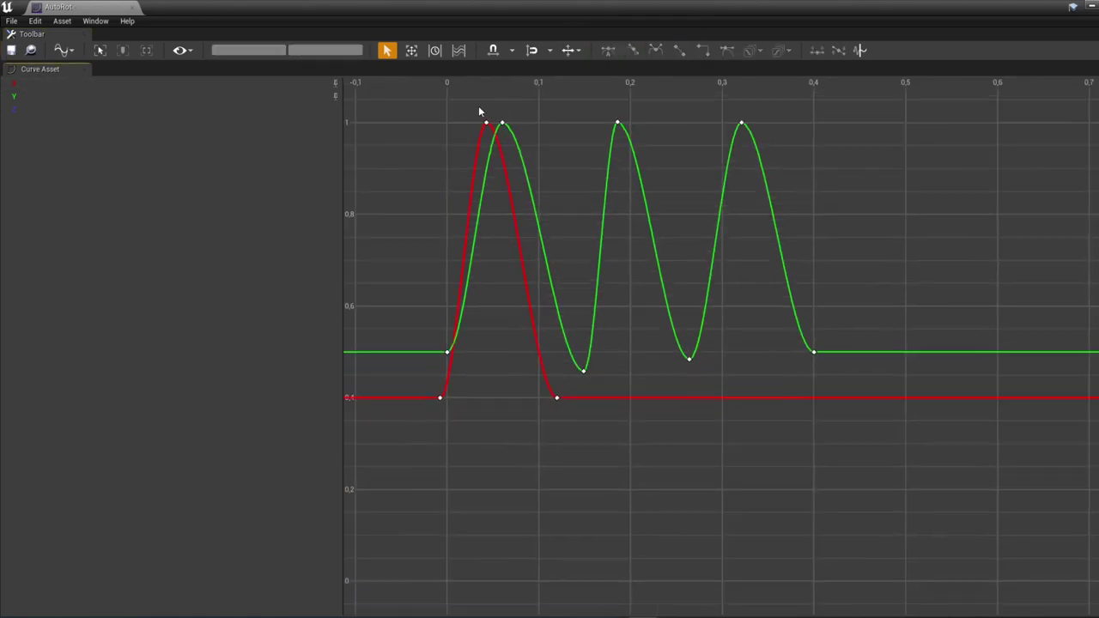
{"action": "left_click", "coordinate": [485, 124]}
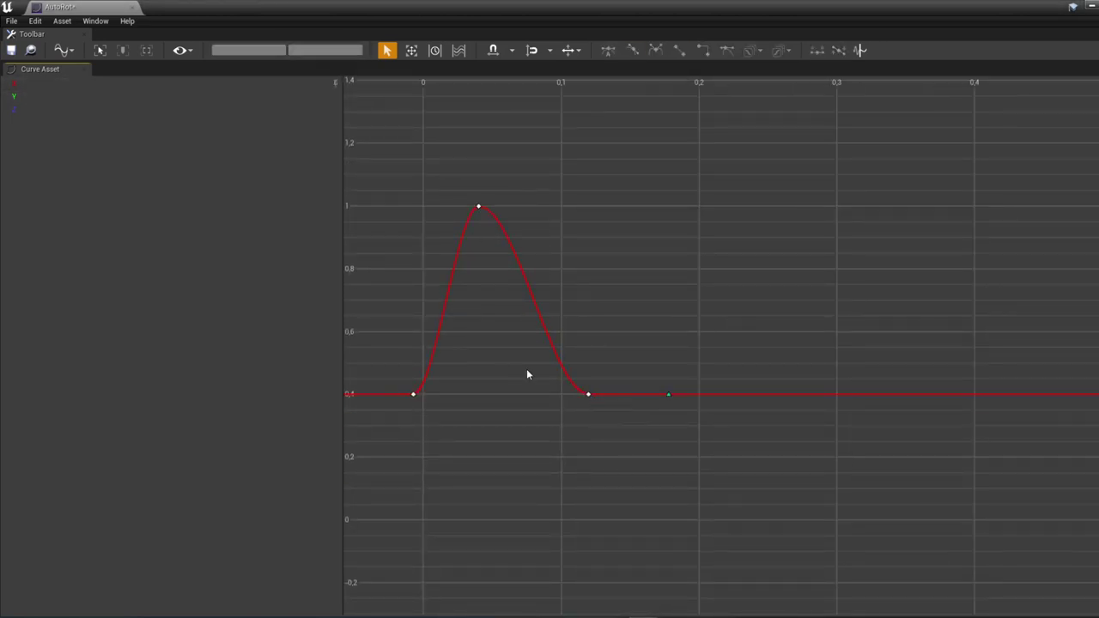
- Add X-curve peaks at 1.0 with keys near 0.27 and 0.38, ending alongside Y
{"action": "left_click_drag", "start_coordinate": [588, 394], "coordinate": [573, 394]}
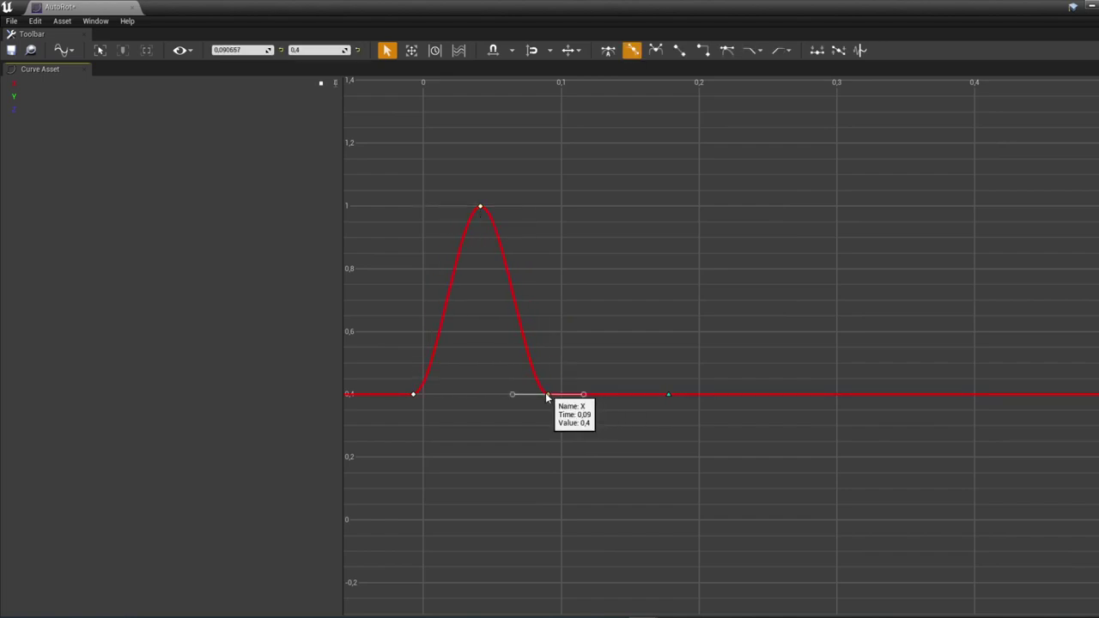
{"action": "left_click", "coordinate": [678, 49]}
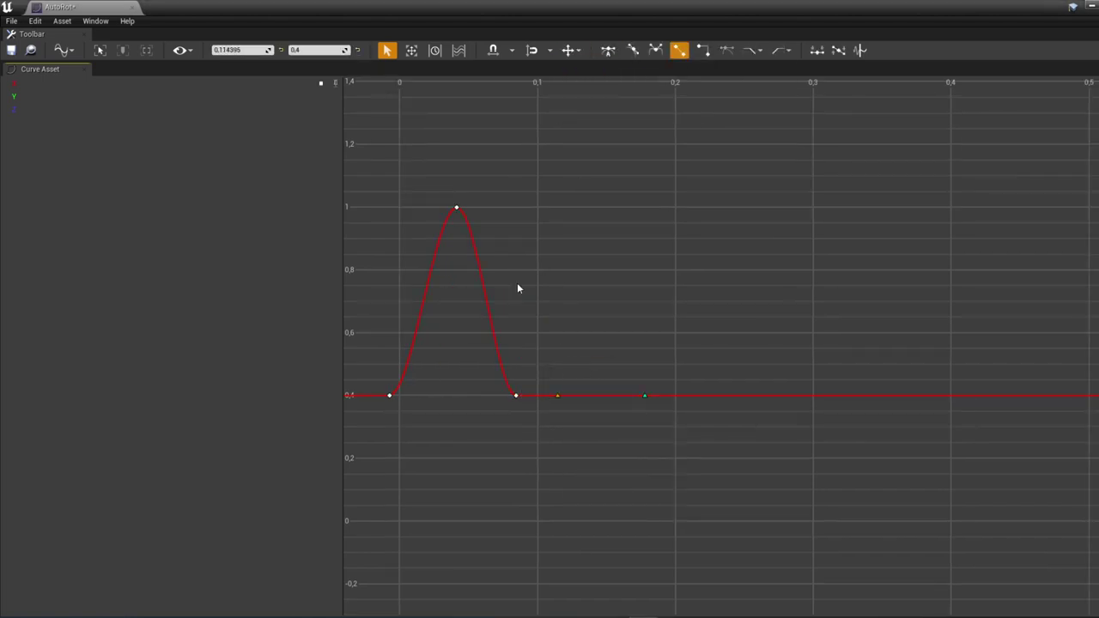
{"action": "left_click_drag", "start_coordinate": [557, 395], "coordinate": [560, 209]}
{"action": "left_click", "coordinate": [146, 97]}
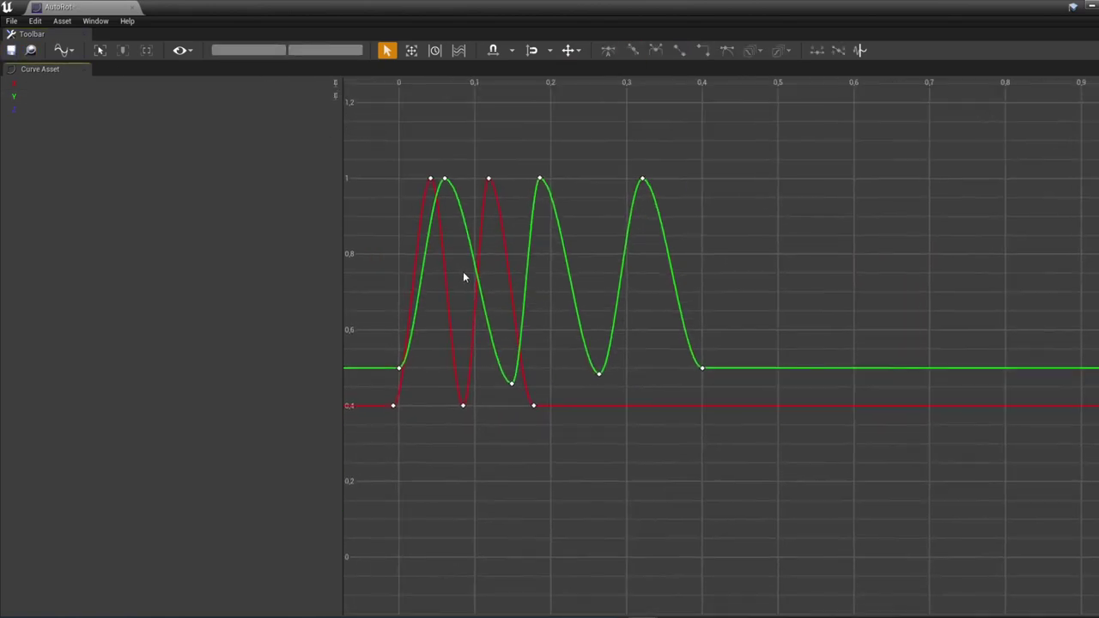
{"action": "mouse_move", "coordinate": [491, 399]}
{"action": "left_mouse_down"}
{"action": "mouse_move", "coordinate": [501, 193]}
{"action": "mouse_move", "coordinate": [540, 367]}
{"action": "mouse_move", "coordinate": [538, 229]}
{"action": "mouse_move", "coordinate": [534, 269]}
{"action": "left_mouse_up"}
{"action": "right_click", "coordinate": [540, 172]}
{"action": "left_click", "coordinate": [555, 213]}
{"action": "left_click", "coordinate": [463, 397]}
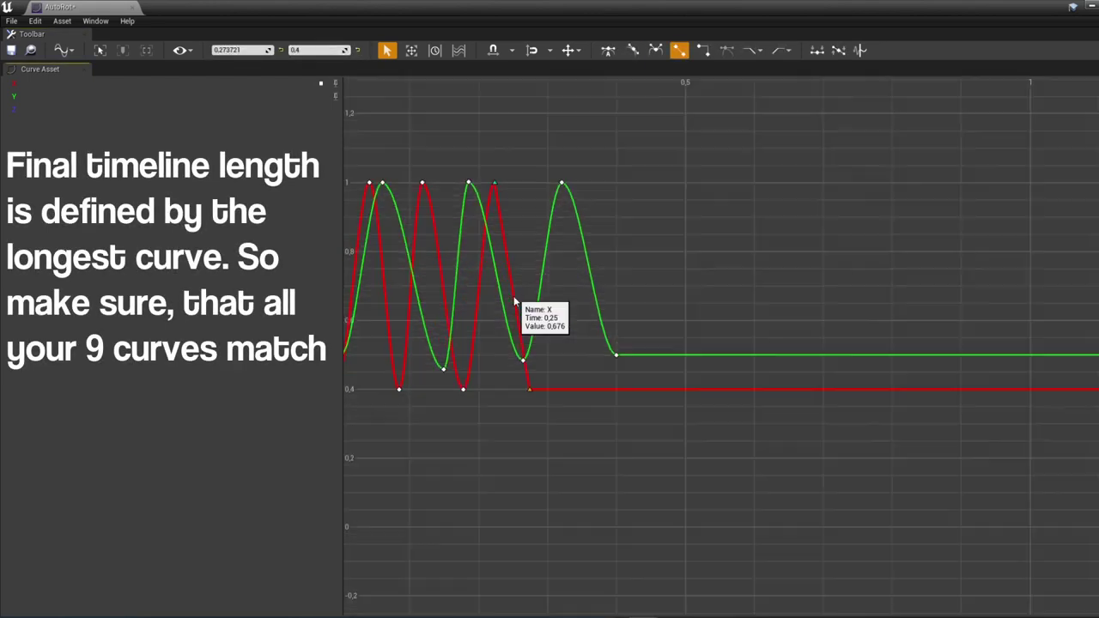
{"action": "right_click", "coordinate": [586, 124]}
{"action": "left_click", "coordinate": [618, 137]}
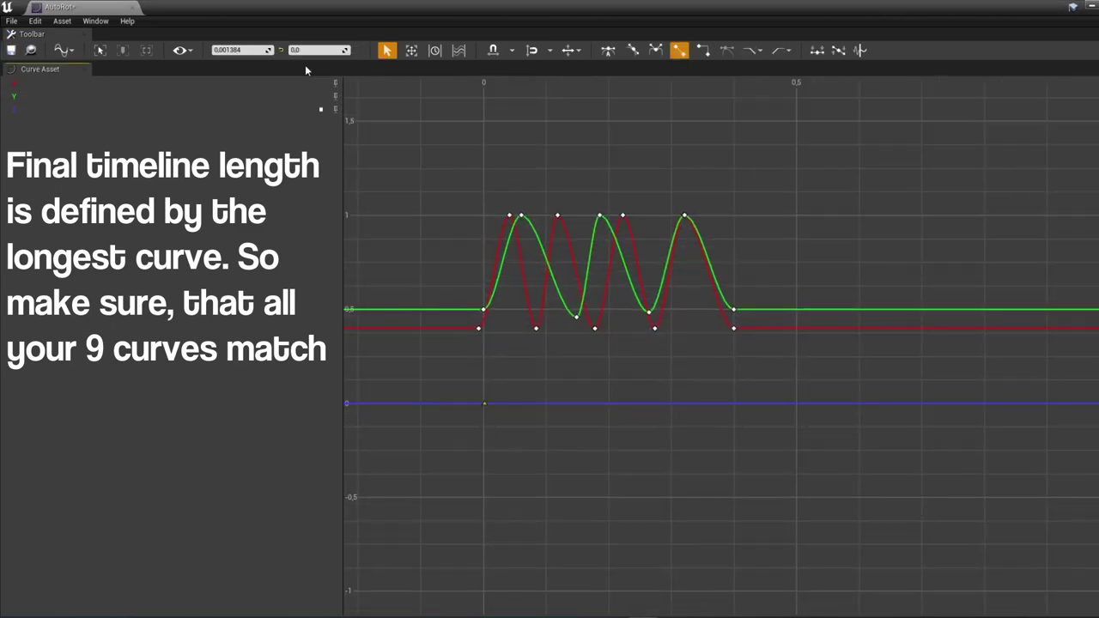
{"action": "right_click", "coordinate": [487, 335]}
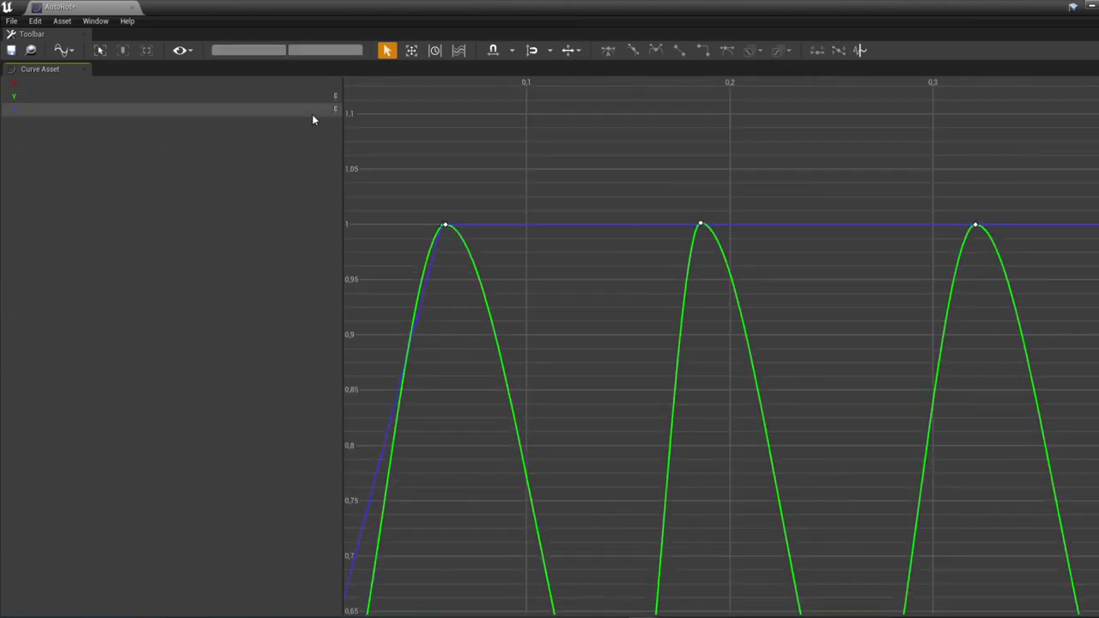
- Lower AutoRot's Z key to about 0.18, add a key near 0.39, and flatten the peak's tangents
{"action": "left_click", "coordinate": [313, 114]}
{"action": "right_click_drag", "start_coordinate": [566, 257], "coordinate": [484, 256]}
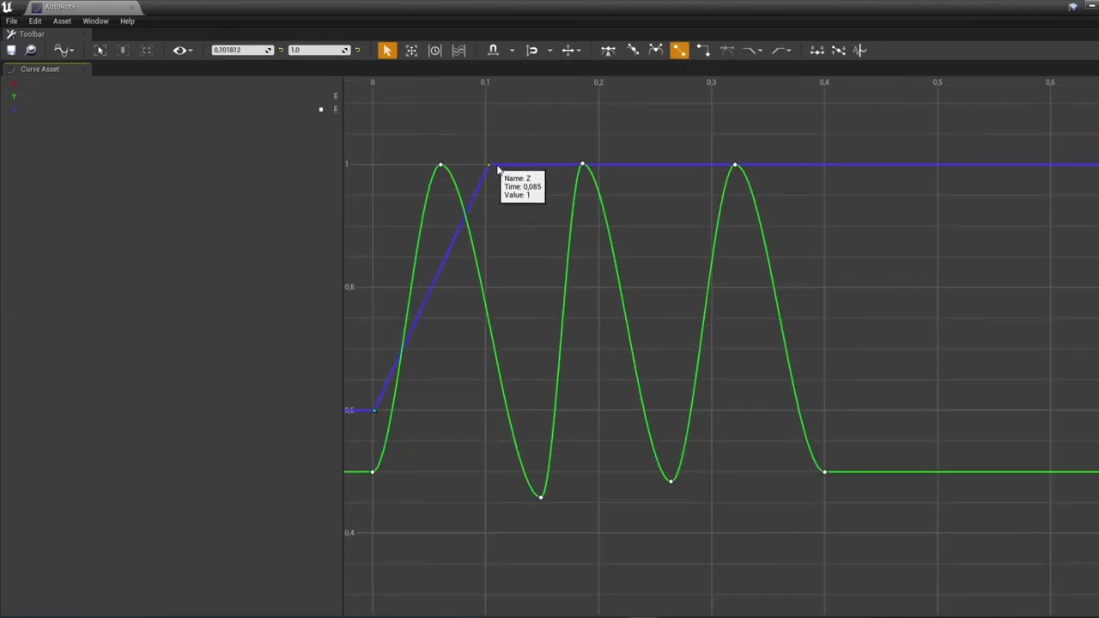
{"action": "scroll", "coordinate": [656, 152], "scroll_direction": "down", "scroll_amount": 2}
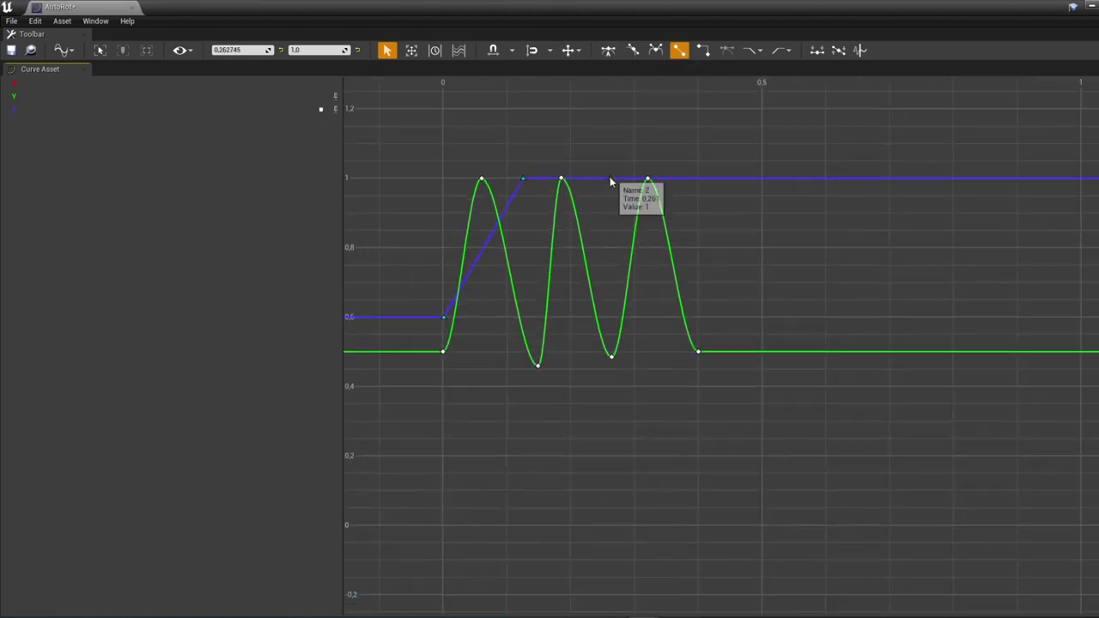
{"action": "mouse_move", "coordinate": [609, 177]}
{"action": "left_mouse_down"}
{"action": "mouse_move", "coordinate": [656, 471]}
{"action": "mouse_move", "coordinate": [694, 310]}
{"action": "left_mouse_up"}
{"action": "middle_click", "coordinate": [689, 464]}
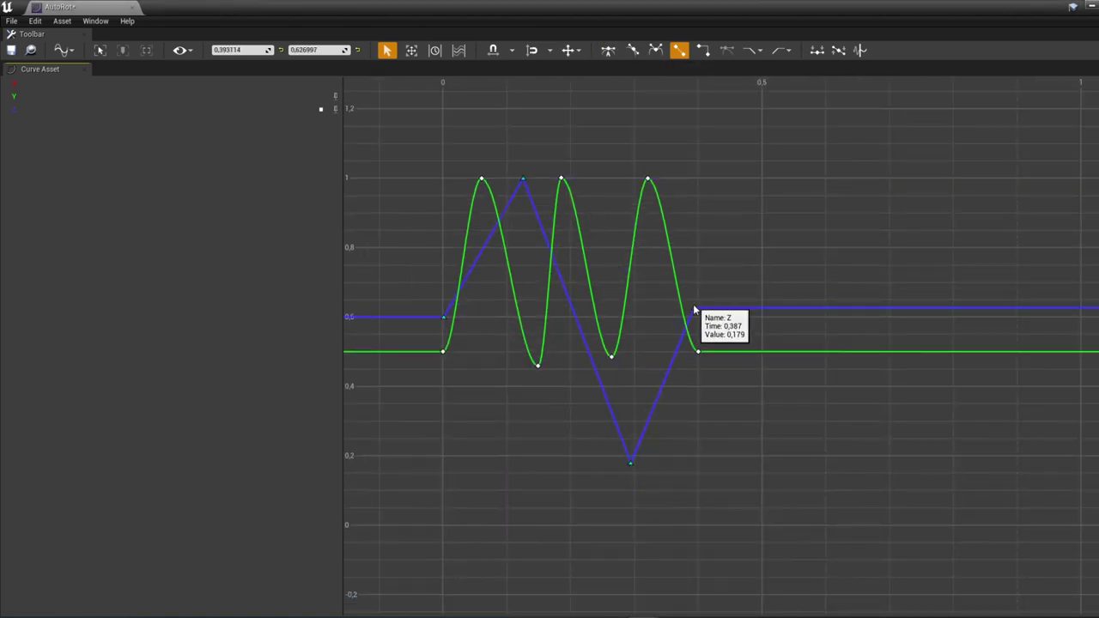
{"action": "left_click", "coordinate": [596, 186]}
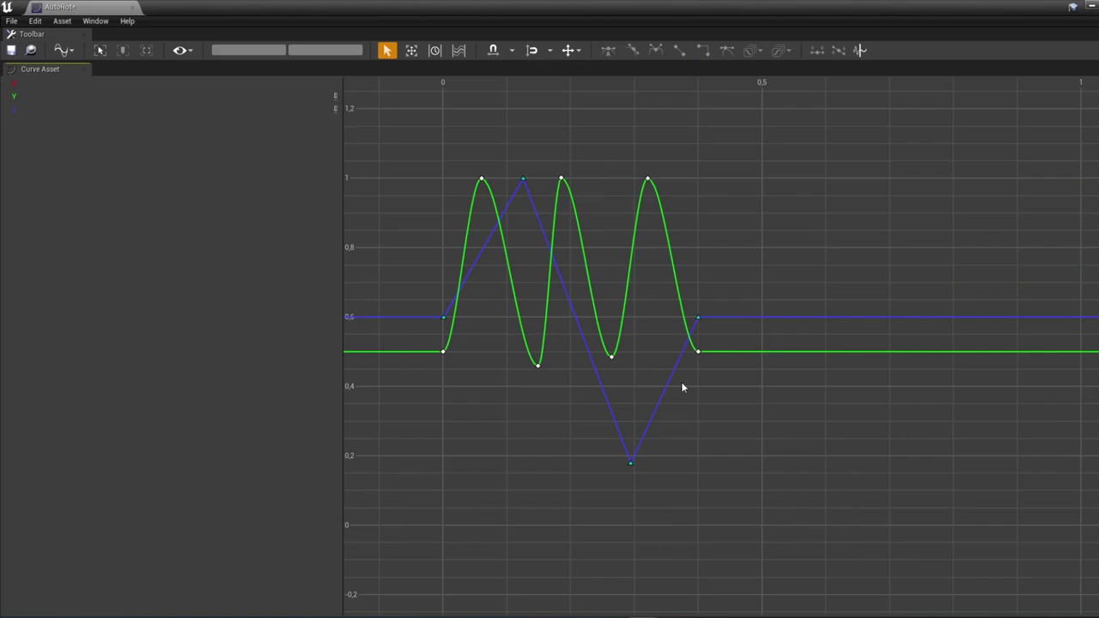
{"action": "left_click", "coordinate": [301, 97]}
{"action": "left_click", "coordinate": [615, 448]}
{"action": "left_click", "coordinate": [488, 188]}
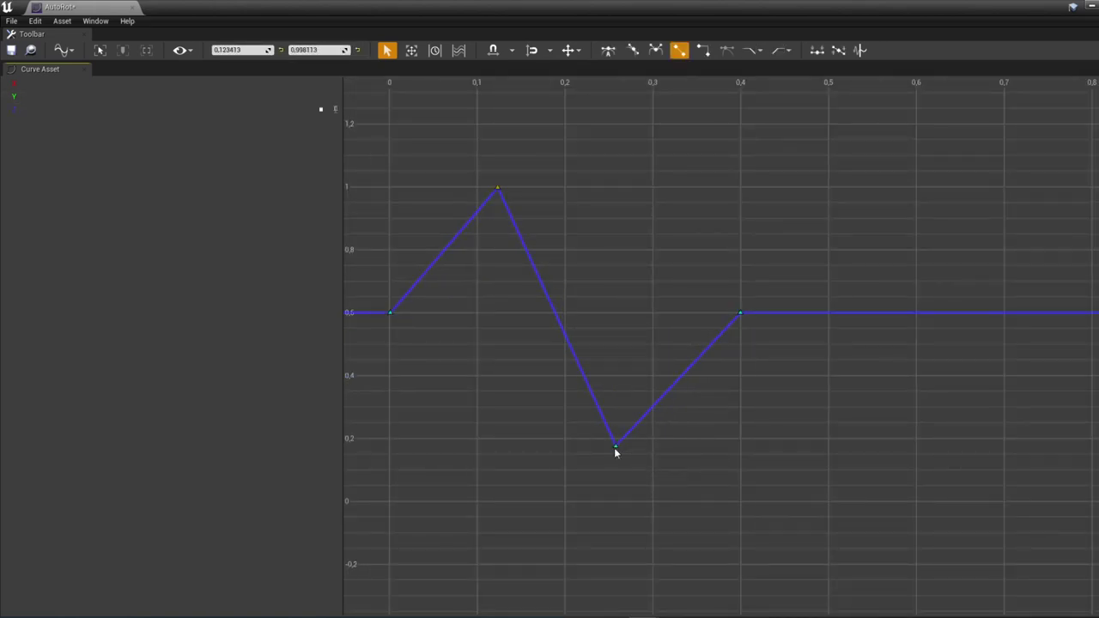
{"action": "left_click", "coordinate": [734, 52]}
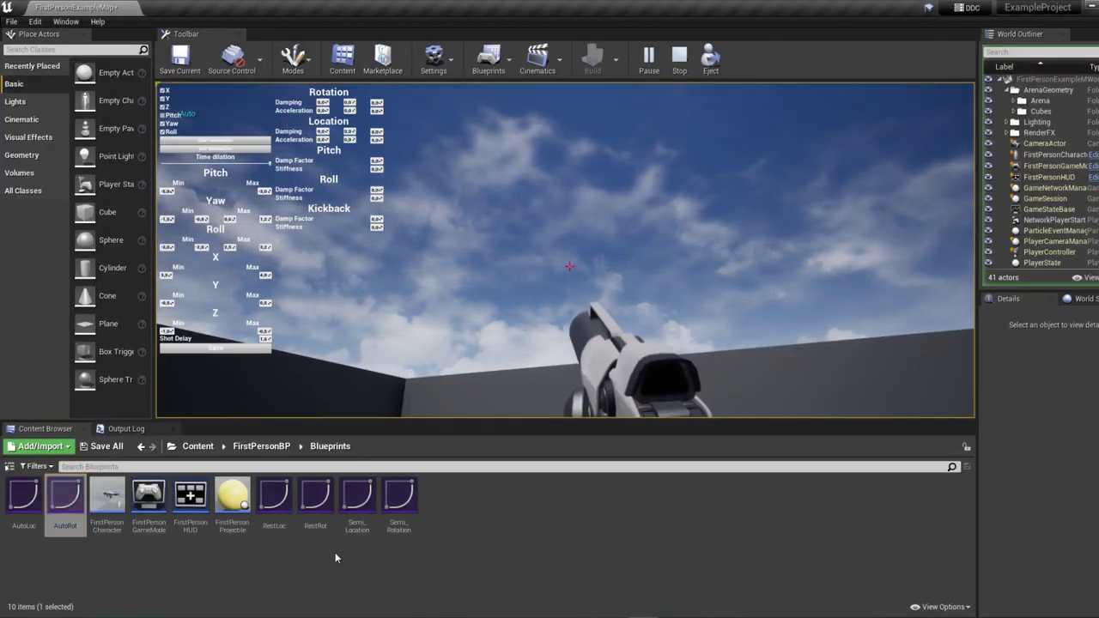
- Open the AutoRot curve, show only Y, and set its four low keys to 0.7
{"action": "double_click", "coordinate": [288, 497]}
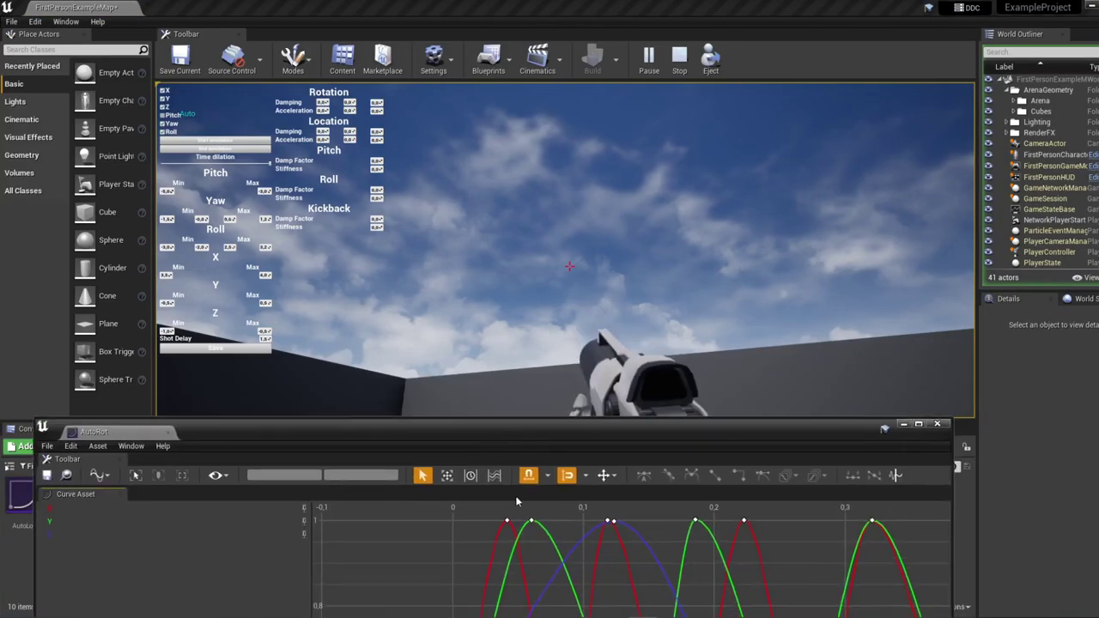
{"action": "scroll", "coordinate": [515, 516], "scroll_direction": "down", "scroll_amount": 4}
{"action": "scroll", "coordinate": [544, 512], "scroll_direction": "up", "scroll_amount": 2}
{"action": "left_click", "coordinate": [49, 521]}
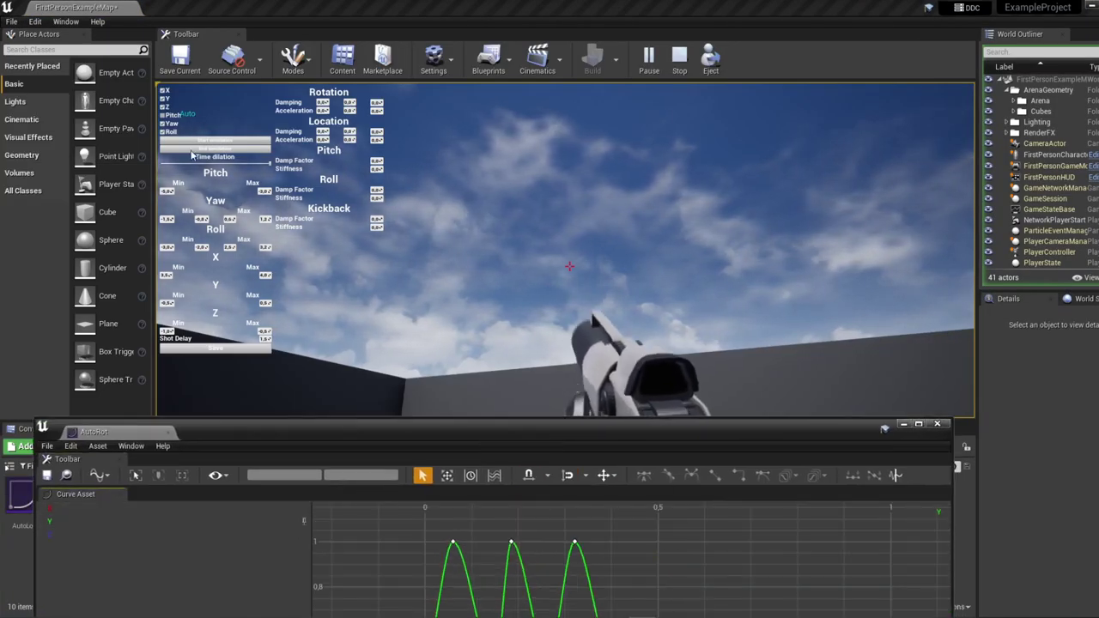
{"action": "scroll", "coordinate": [511, 584], "scroll_direction": "down", "scroll_amount": 1}
{"action": "scroll", "coordinate": [558, 571], "scroll_direction": "up", "scroll_amount": 2}
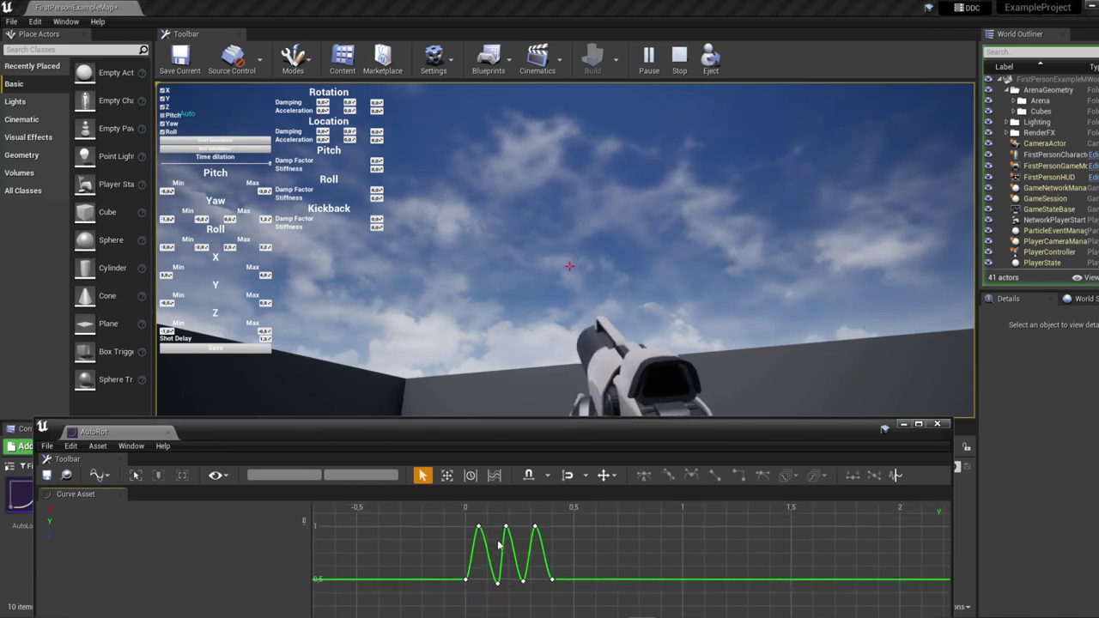
{"action": "left_click", "coordinate": [514, 592]}
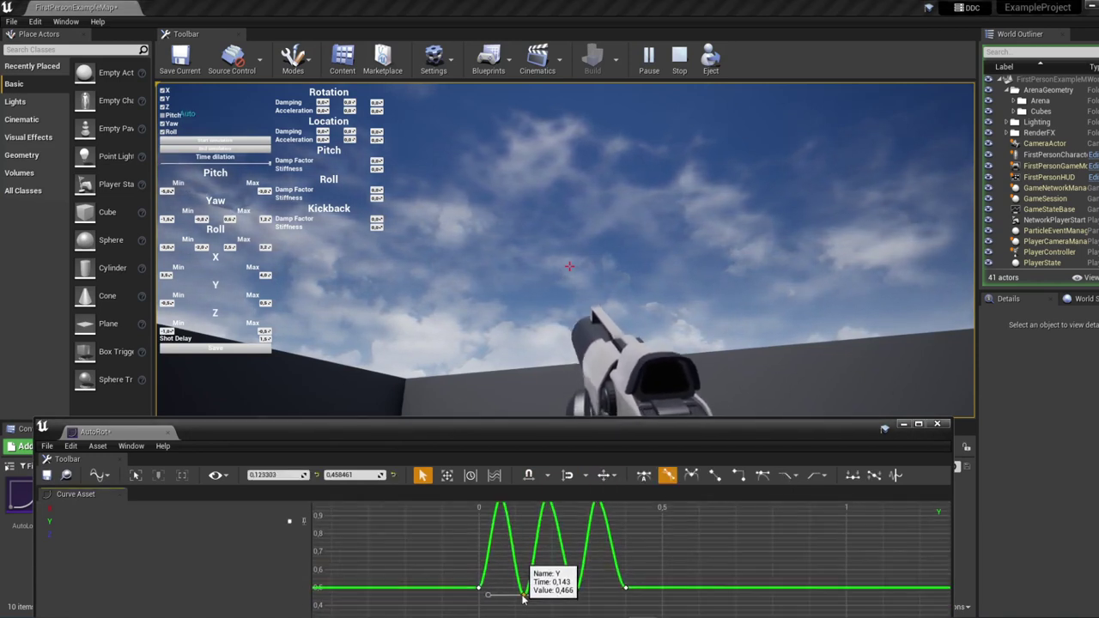
{"action": "left_click_drag", "start_coordinate": [601, 606], "coordinate": [455, 562]}
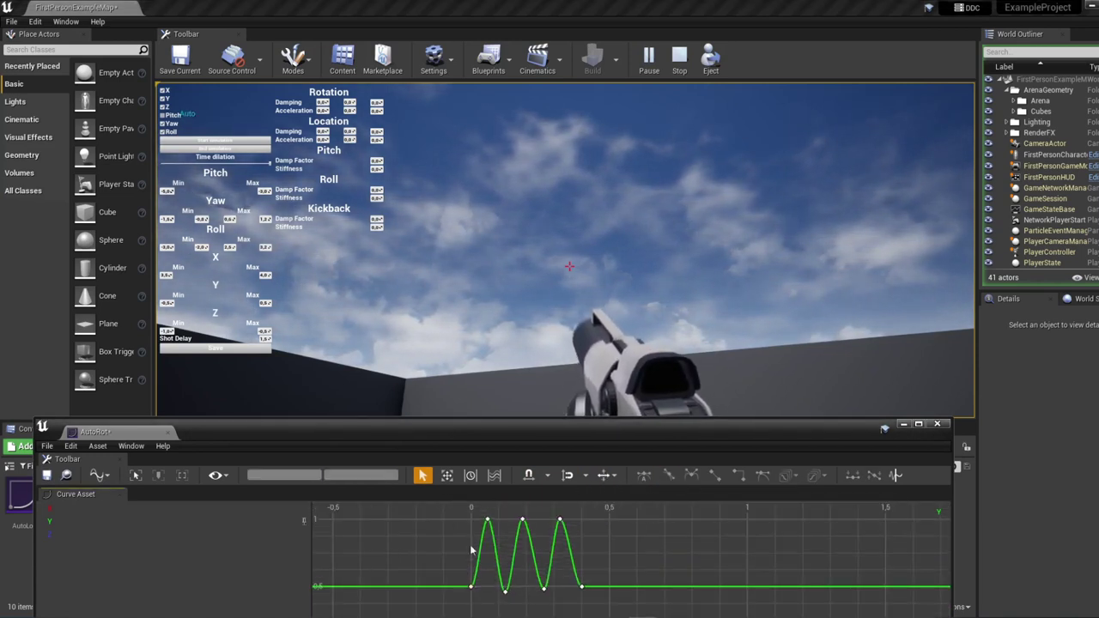
{"action": "type", "text": "0.7"}
{"action": "key", "text": "Return"}
- Retime the Y curve keys, nudging its peaks and low keys slightly in time
{"action": "left_click", "coordinate": [214, 150]}
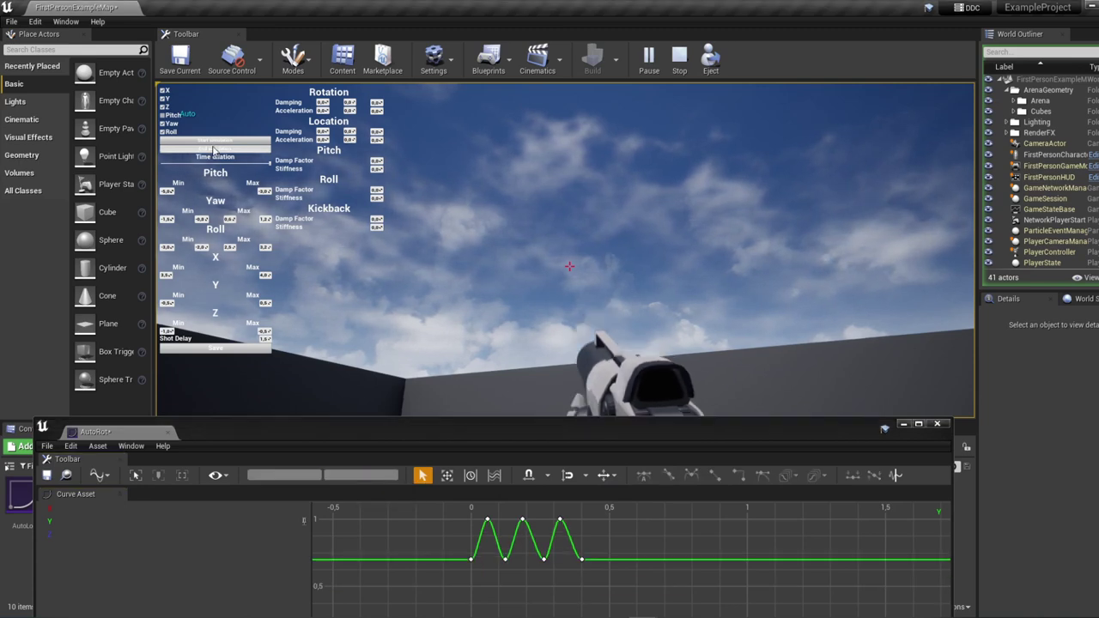
{"action": "scroll", "coordinate": [444, 551], "scroll_direction": "up", "scroll_amount": 2}
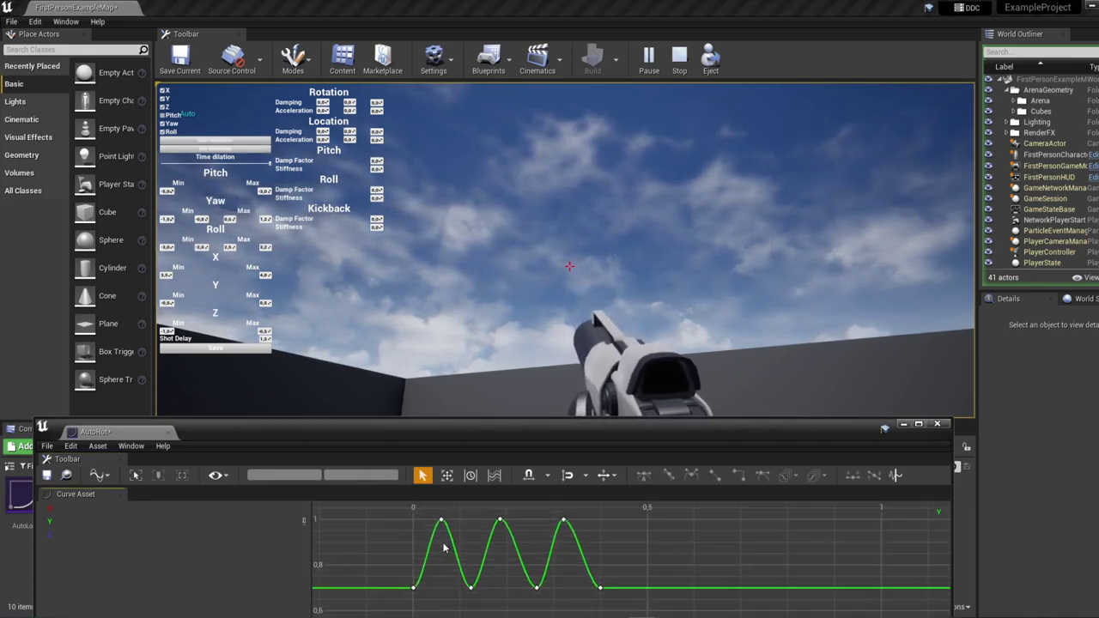
{"action": "scroll", "coordinate": [444, 551], "scroll_direction": "up", "scroll_amount": 1}
{"action": "left_click_drag", "start_coordinate": [529, 600], "coordinate": [546, 599]}
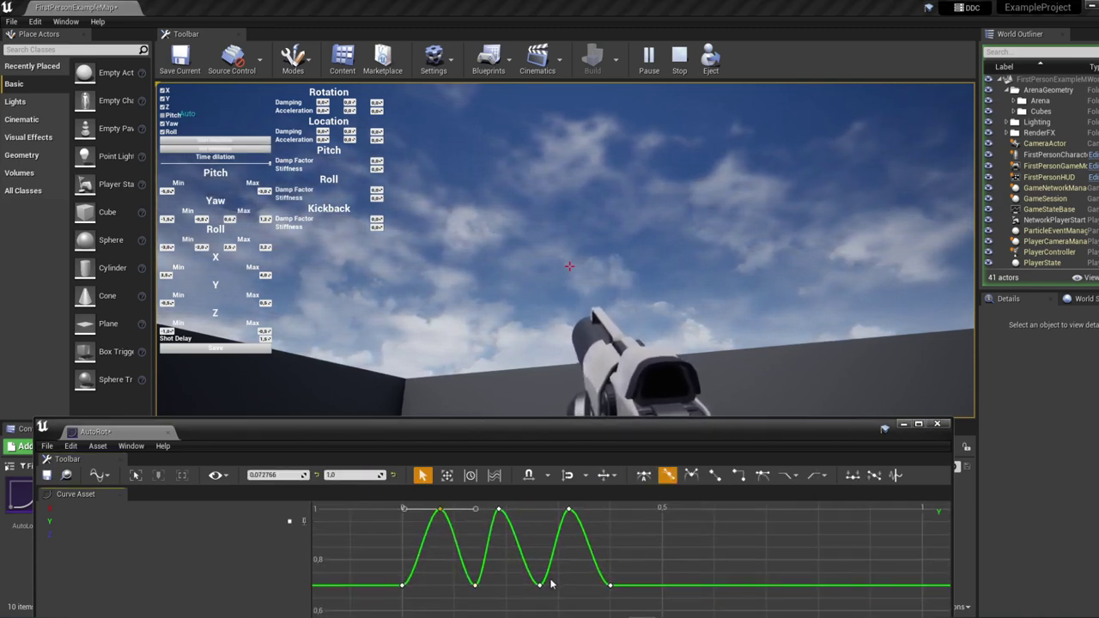
{"action": "left_click_drag", "start_coordinate": [499, 511], "coordinate": [508, 510]}
{"action": "left_click_drag", "start_coordinate": [556, 585], "coordinate": [537, 585]}
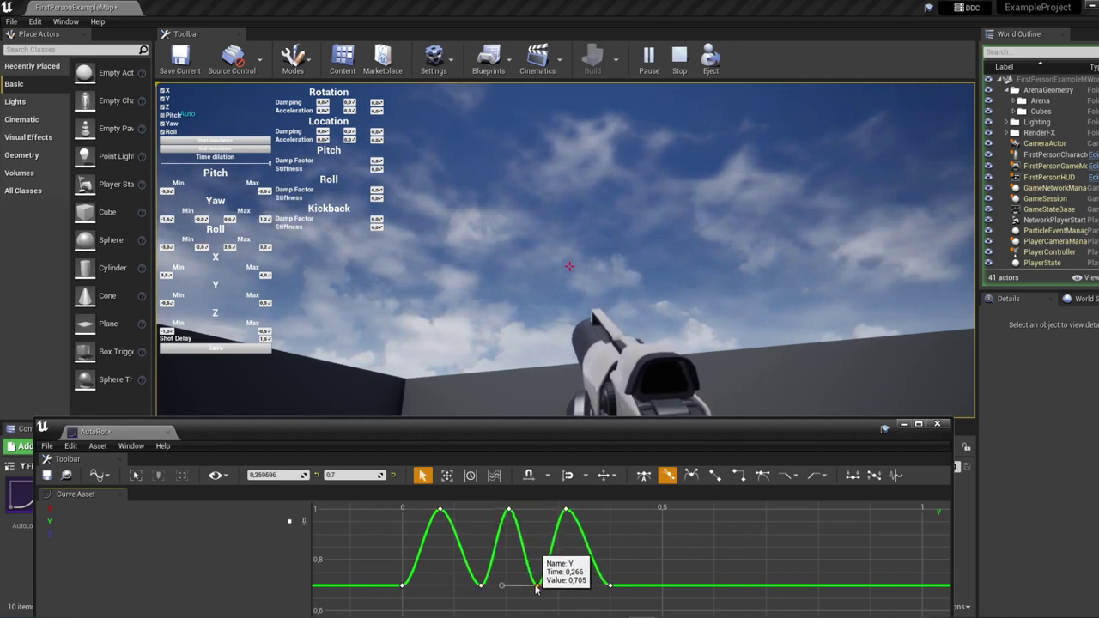
{"action": "left_click", "coordinate": [470, 585]}
{"action": "left_click_drag", "start_coordinate": [468, 585], "coordinate": [464, 585]}
{"action": "left_click_drag", "start_coordinate": [537, 585], "coordinate": [532, 585]}
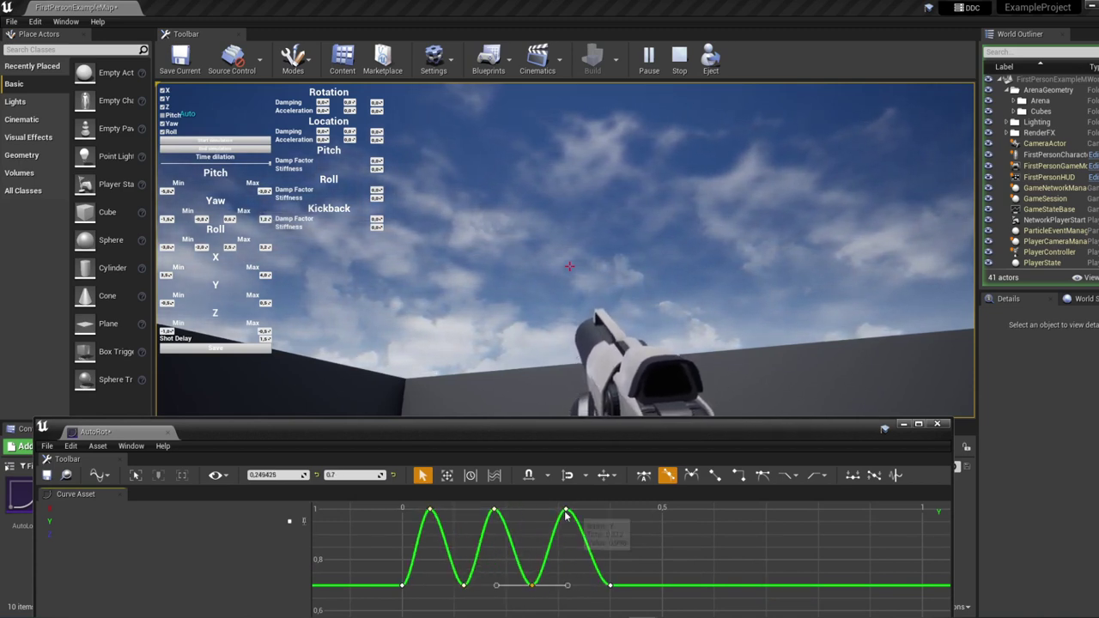
{"action": "left_click", "coordinate": [563, 509]}
- Delete the X curve's fourth peak and its low key, moving the middle peak to 0.157
{"action": "left_click", "coordinate": [164, 138]}
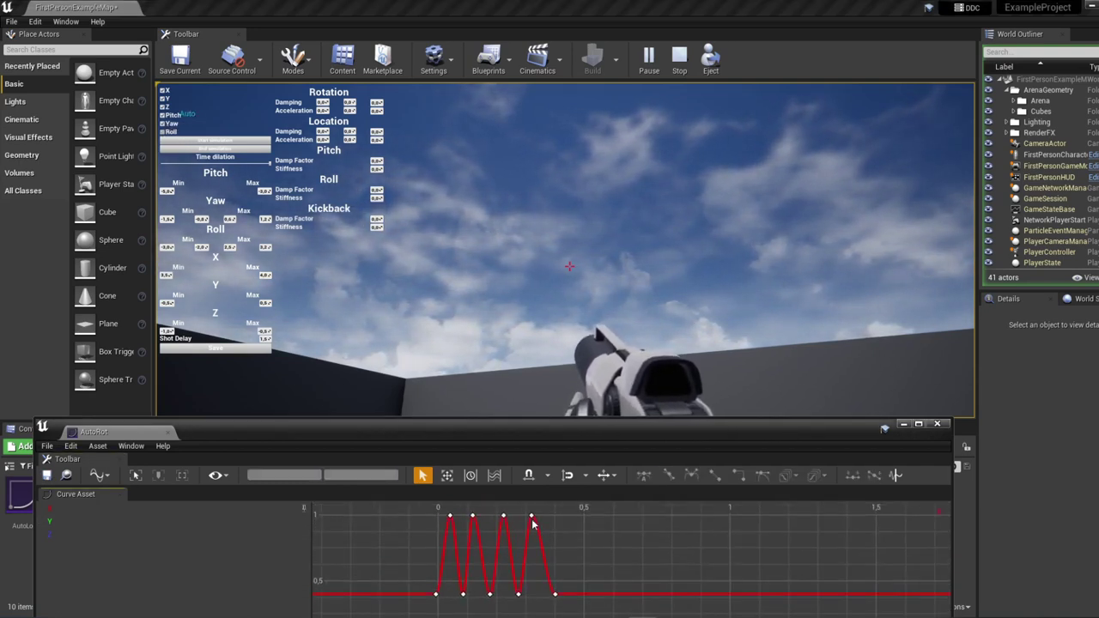
{"action": "left_click_drag", "start_coordinate": [505, 512], "coordinate": [549, 592]}
{"action": "key", "text": "Delete"}
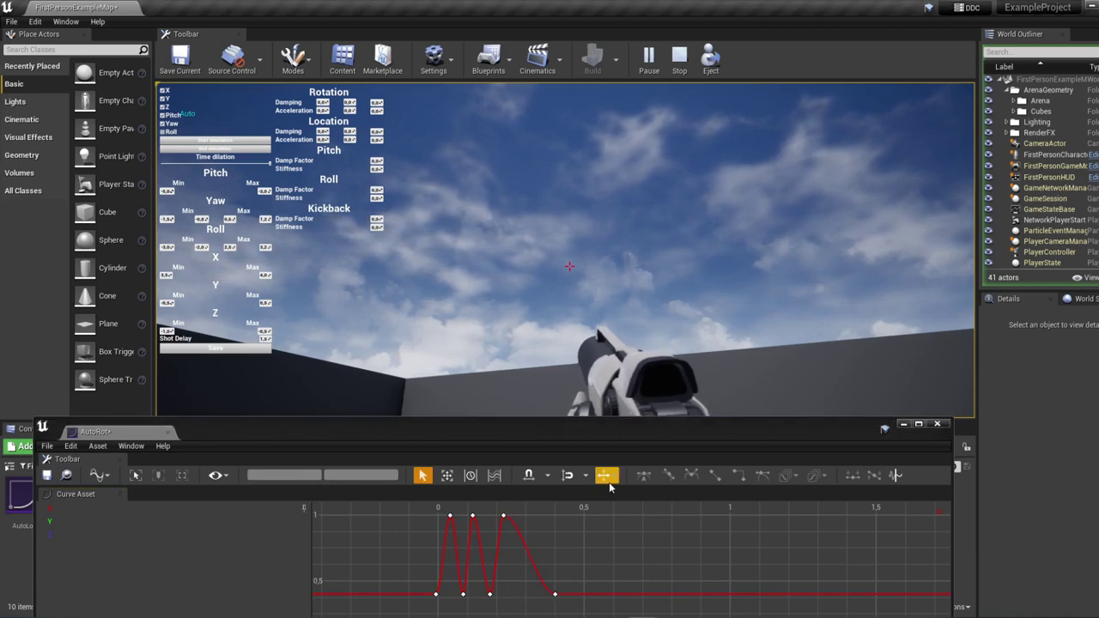
{"action": "left_click", "coordinate": [463, 598]}
{"action": "left_click_drag", "start_coordinate": [470, 512], "coordinate": [484, 512]}
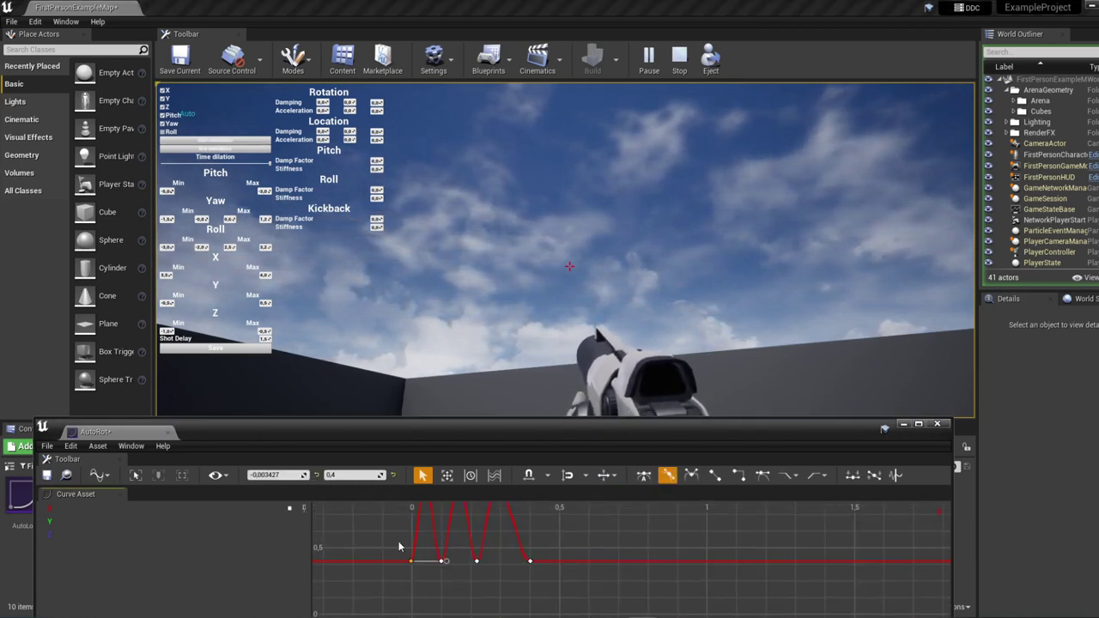
{"action": "left_click_drag", "start_coordinate": [399, 541], "coordinate": [541, 575]}
{"action": "left_click", "coordinate": [358, 534]}
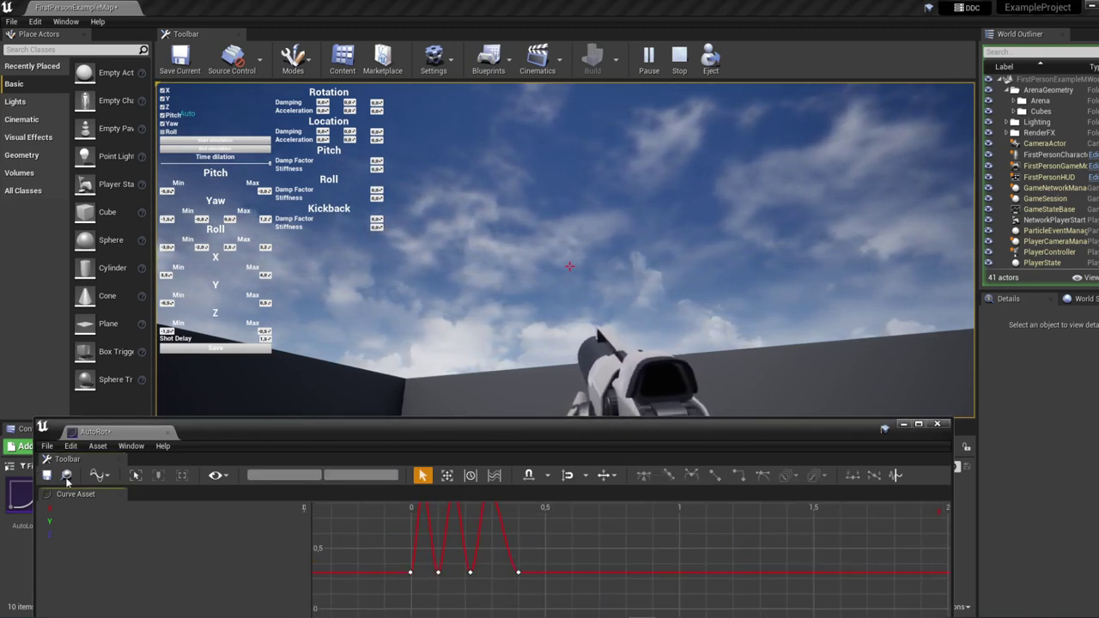
- Finalize the X curve's three peaks with lows at 0.4 and save the AutoRot curve
{"action": "left_click", "coordinate": [216, 147]}
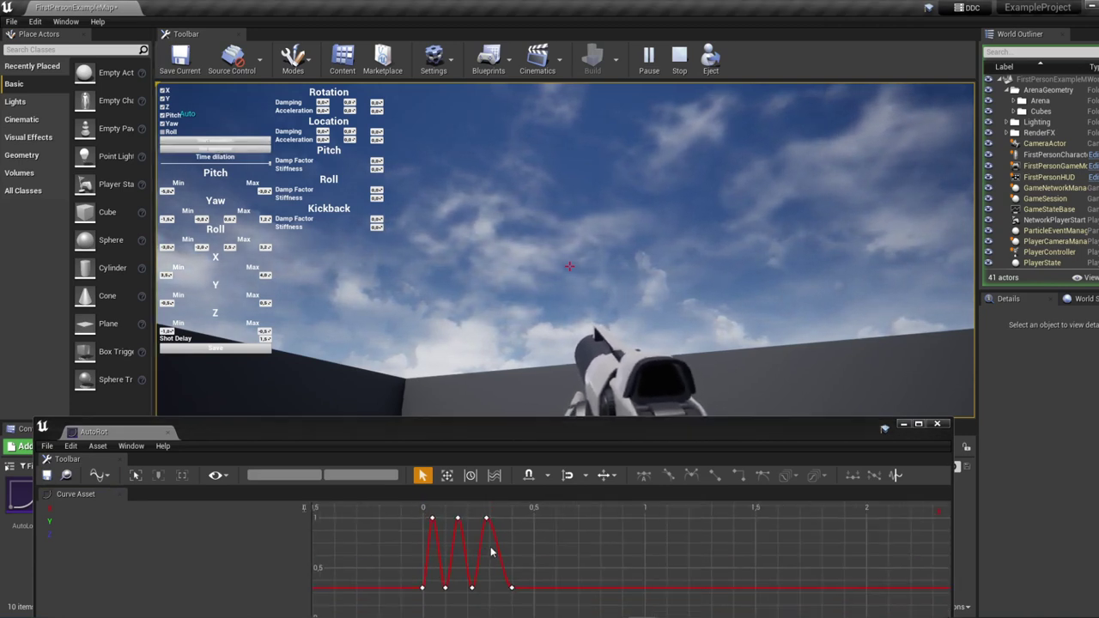
{"action": "left_click", "coordinate": [135, 478]}
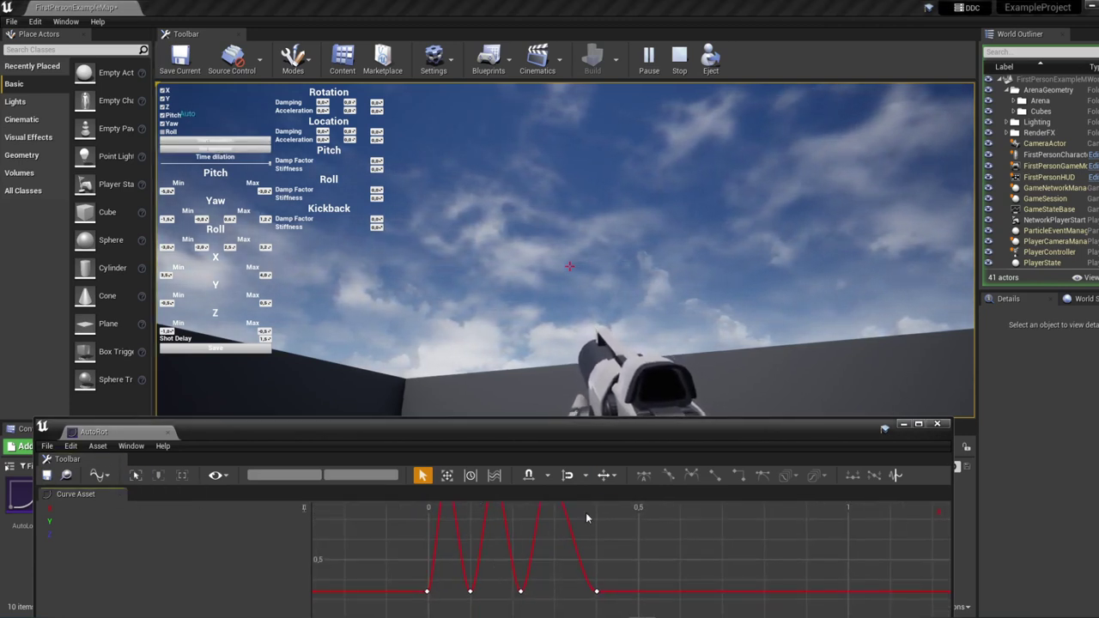
{"action": "left_click", "coordinate": [539, 530]}
{"action": "scroll", "coordinate": [541, 536], "scroll_direction": "up", "scroll_amount": 2}
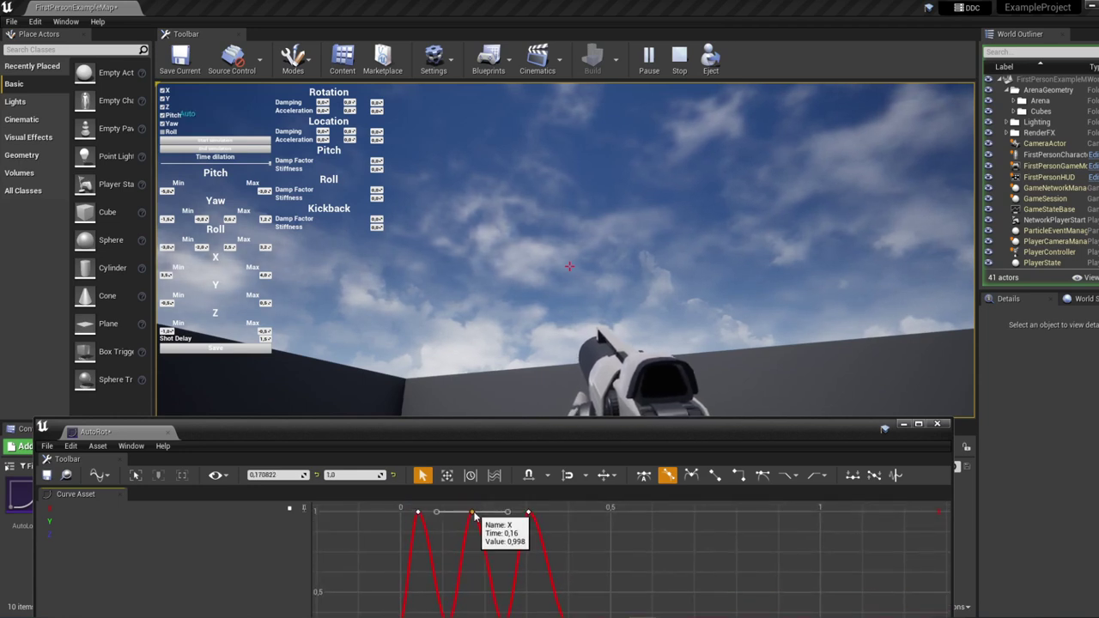
{"action": "left_click", "coordinate": [461, 531]}
{"action": "scroll", "coordinate": [483, 567], "scroll_direction": "down", "scroll_amount": 2}
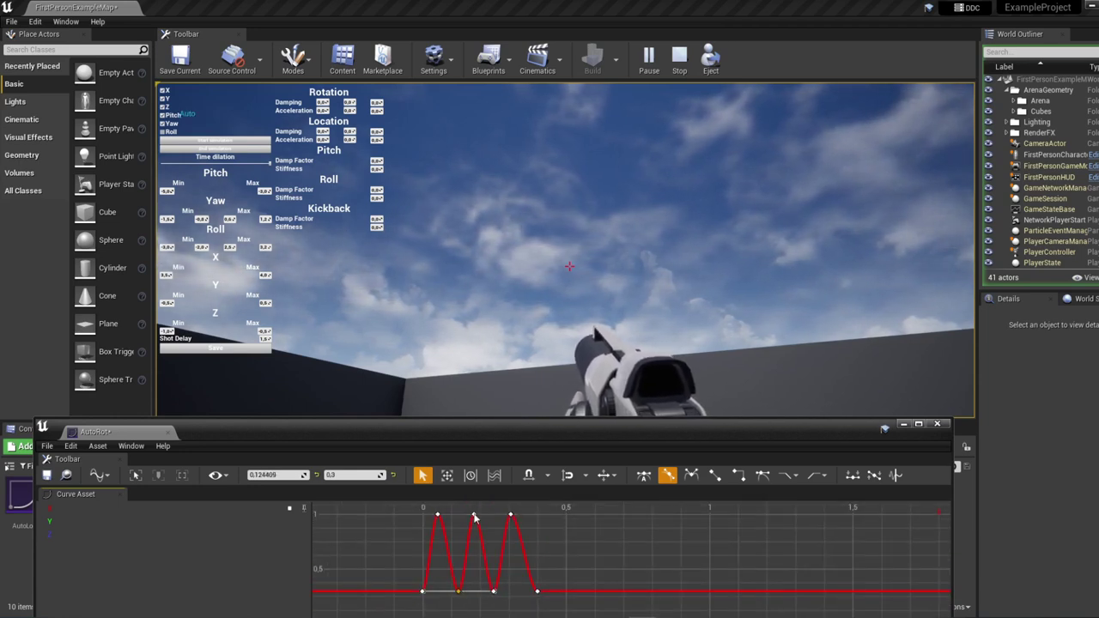
{"action": "left_click", "coordinate": [513, 517]}
{"action": "left_click", "coordinate": [49, 478]}
{"action": "left_click", "coordinate": [241, 161]}
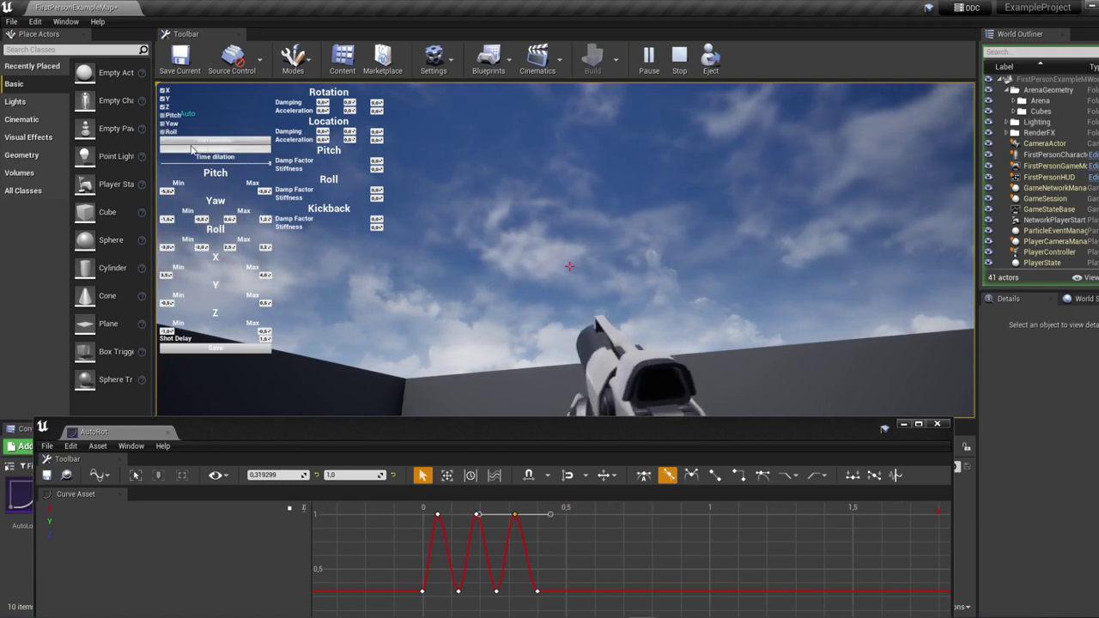
{"action": "left_click", "coordinate": [123, 432]}
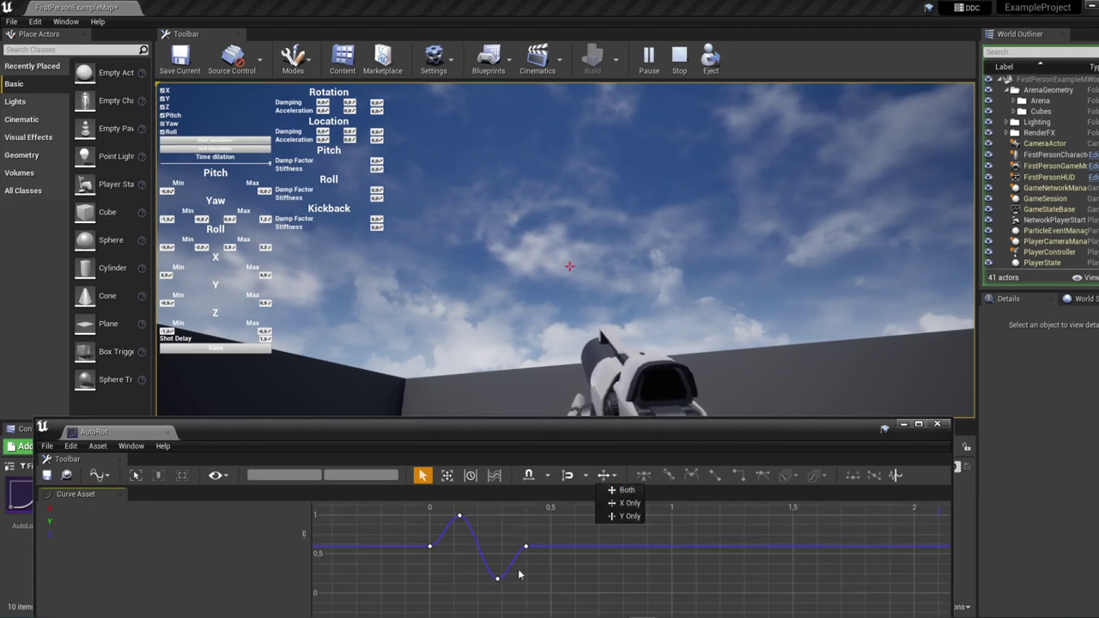
- Move the Z peak slightly earlier and drag its low key later, so it settles at 0.5 afterwards
{"action": "left_click", "coordinate": [495, 575]}
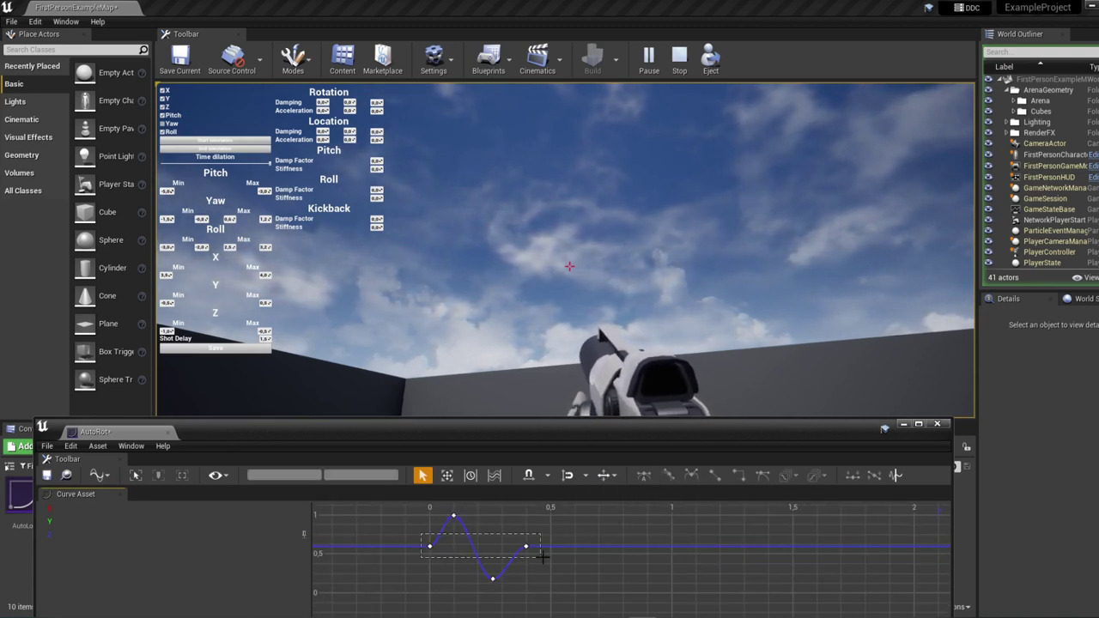
{"action": "left_click", "coordinate": [512, 524]}
{"action": "left_click", "coordinate": [218, 158]}
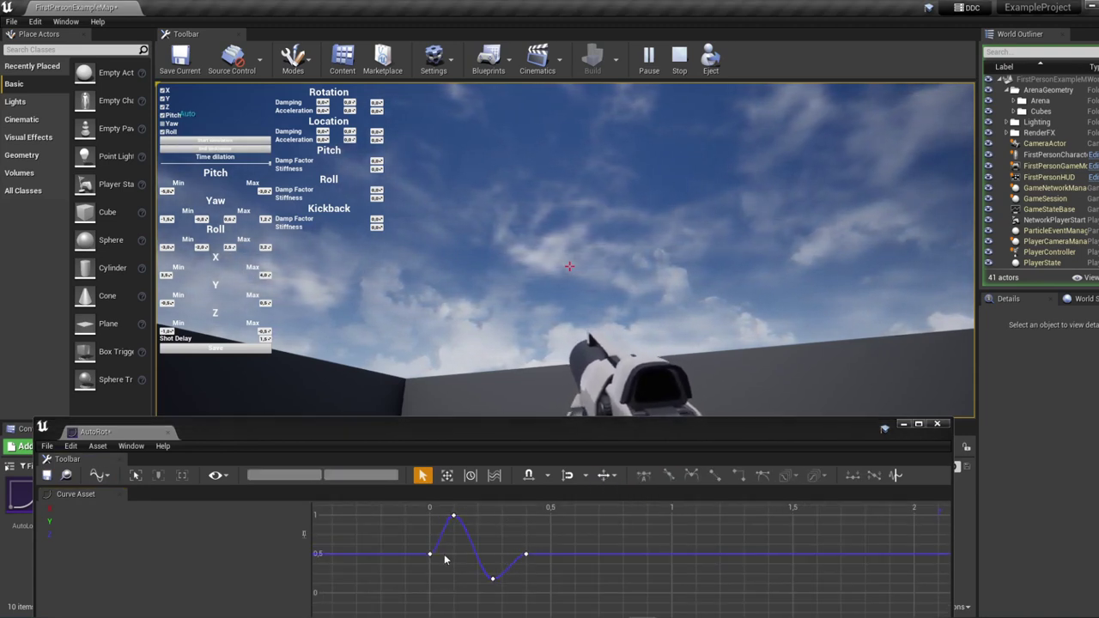
{"action": "left_click", "coordinate": [454, 516]}
{"action": "left_click_drag", "start_coordinate": [493, 591], "coordinate": [507, 585]}
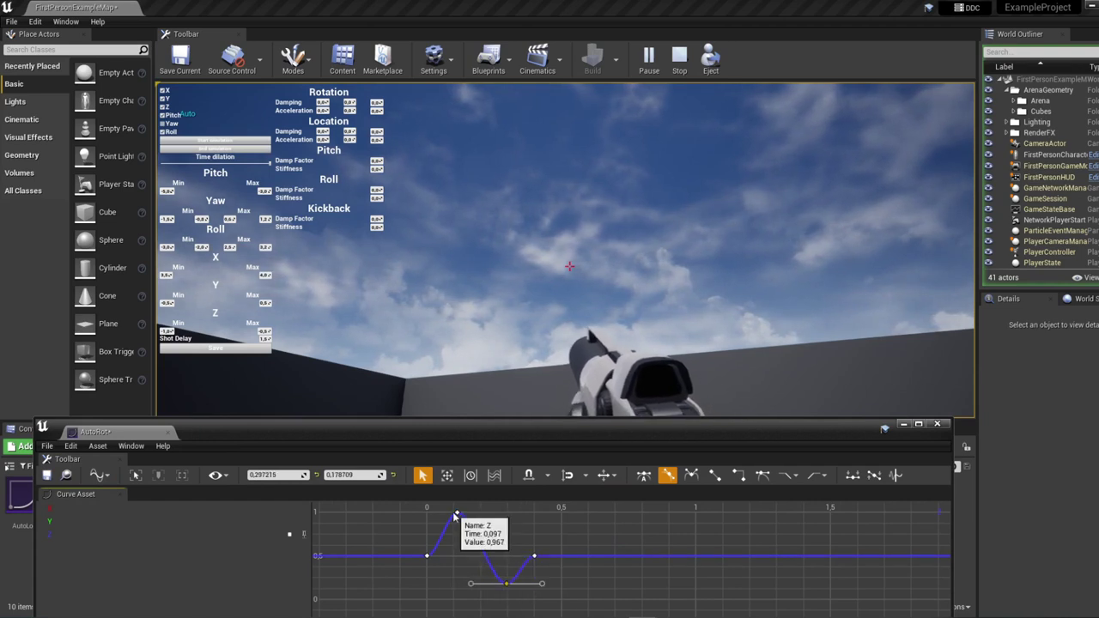
{"action": "left_click_drag", "start_coordinate": [457, 514], "coordinate": [440, 514]}
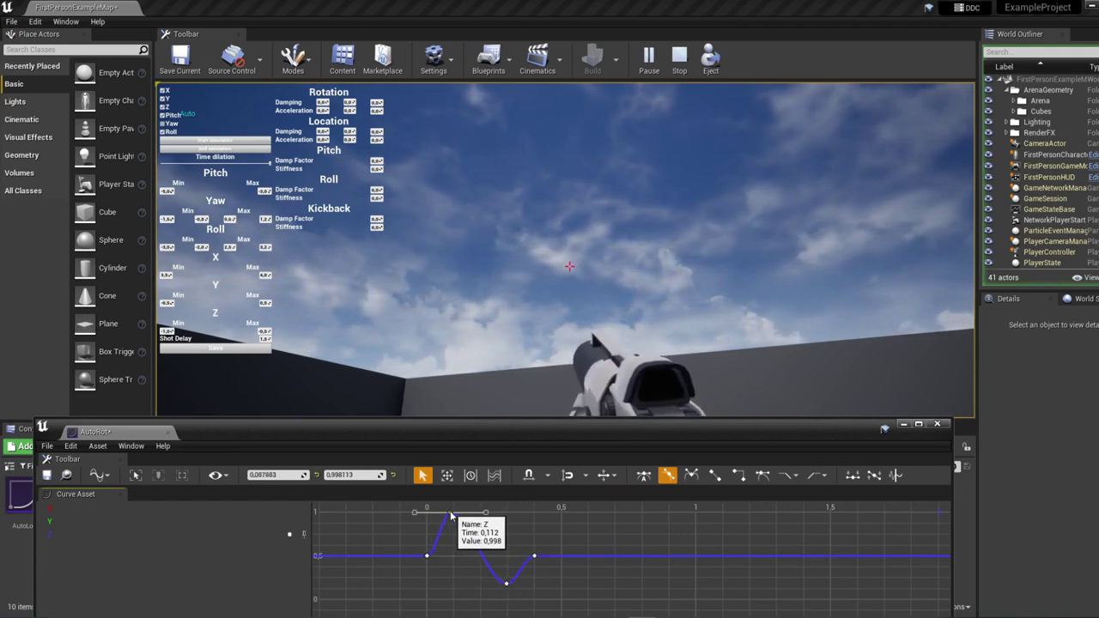
{"action": "left_click_drag", "start_coordinate": [470, 585], "coordinate": [516, 586]}
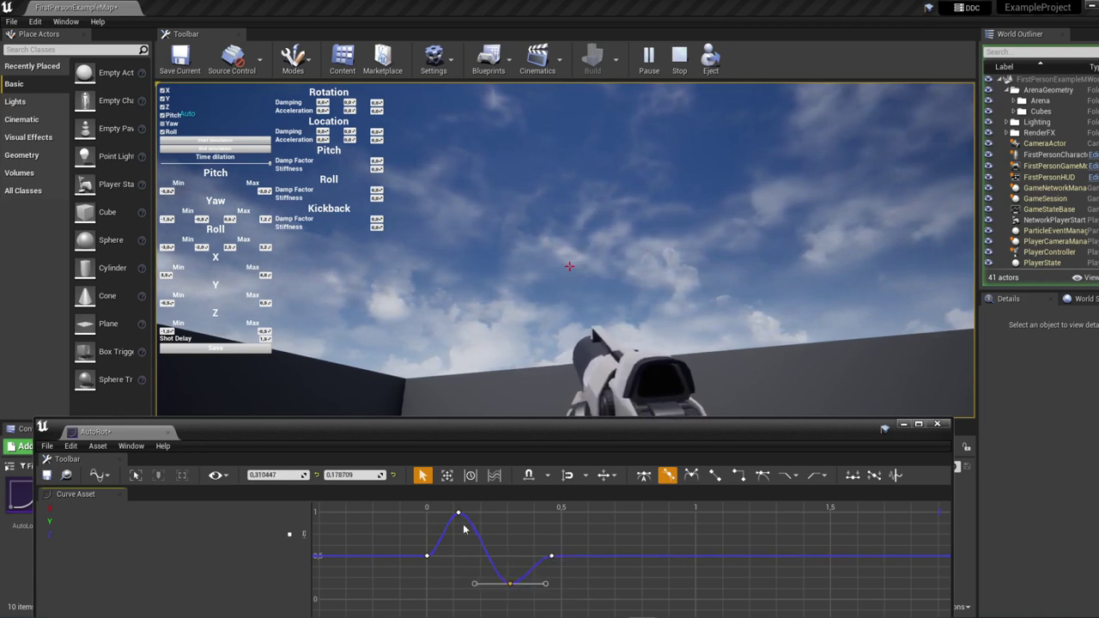
{"action": "left_click", "coordinate": [176, 141]}
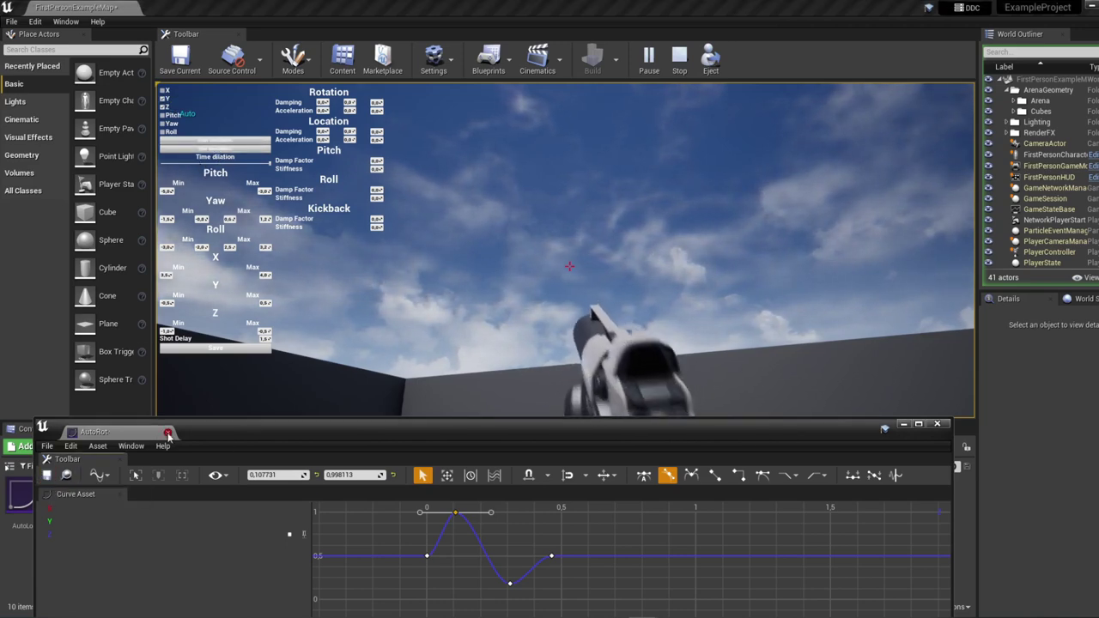
{"action": "left_click_drag", "start_coordinate": [230, 435], "coordinate": [232, 441]}
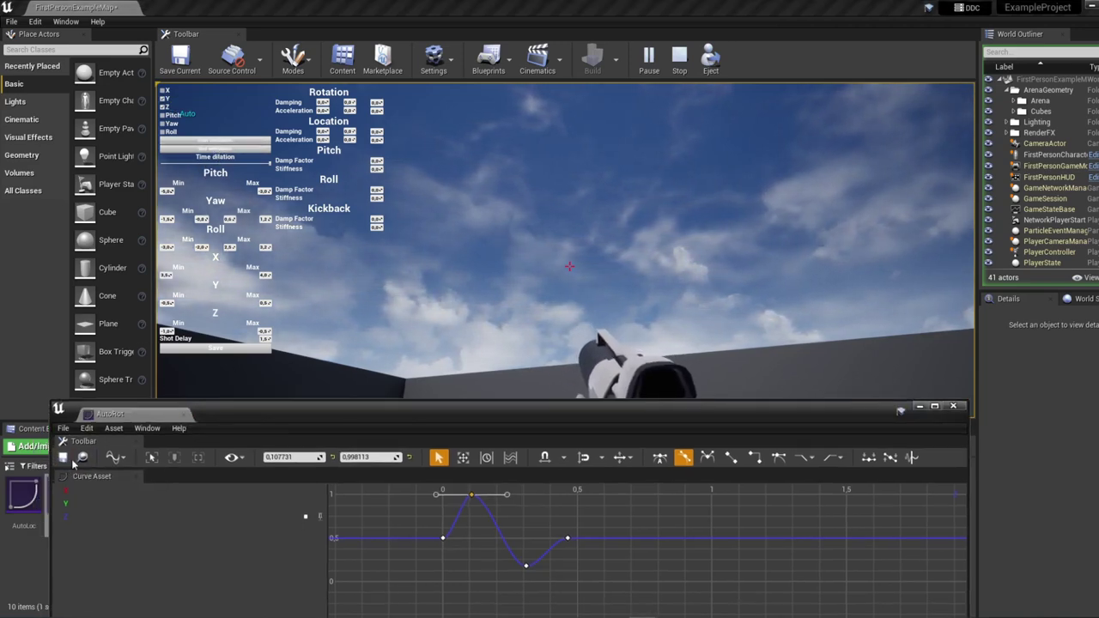
- Open the AutoLoc curve and select its low keys, fitting the curve into view
{"action": "left_click", "coordinate": [183, 415]}
{"action": "double_click", "coordinate": [25, 496]}
{"action": "left_click", "coordinate": [535, 563]}
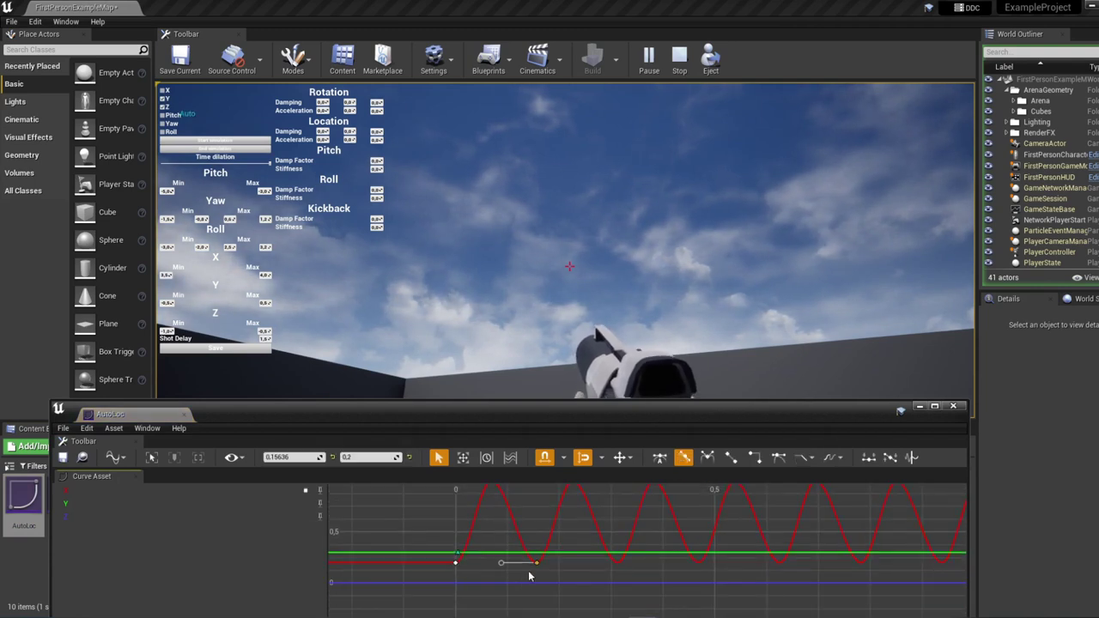
{"action": "left_click_drag", "start_coordinate": [529, 576], "coordinate": [427, 524], "text": "shift"}
{"action": "key", "text": "Return"}
{"action": "left_click", "coordinate": [450, 560]}
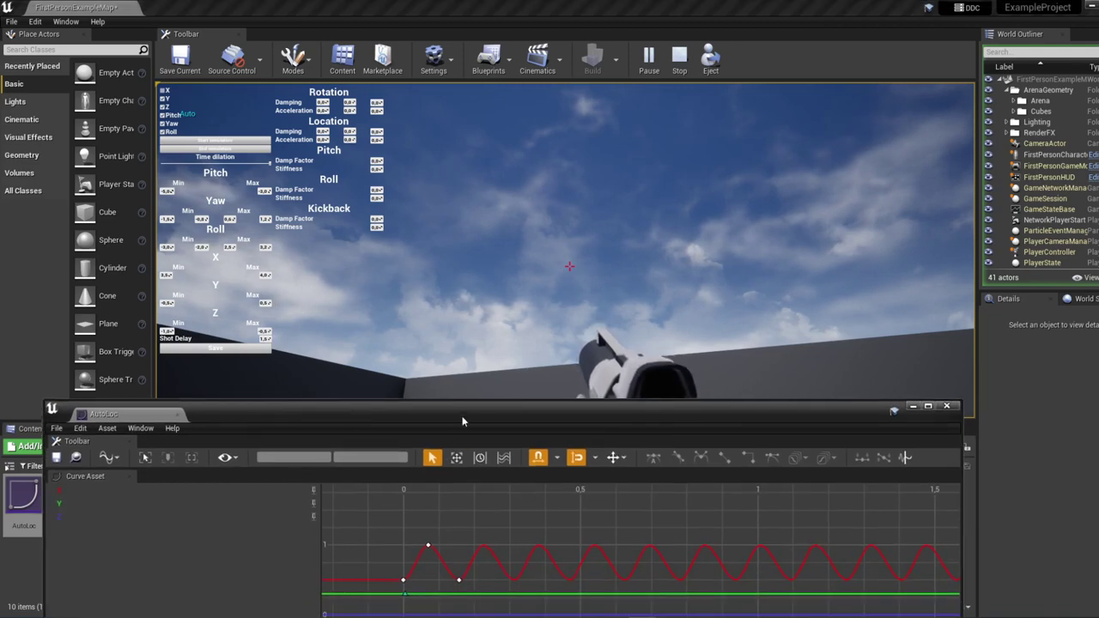
- Inspect the AutoLoc peak and trough keys, then start a test fire from the debug panel
{"action": "left_click", "coordinate": [589, 490]}
{"action": "scroll", "coordinate": [515, 558], "scroll_direction": "up", "scroll_amount": 3}
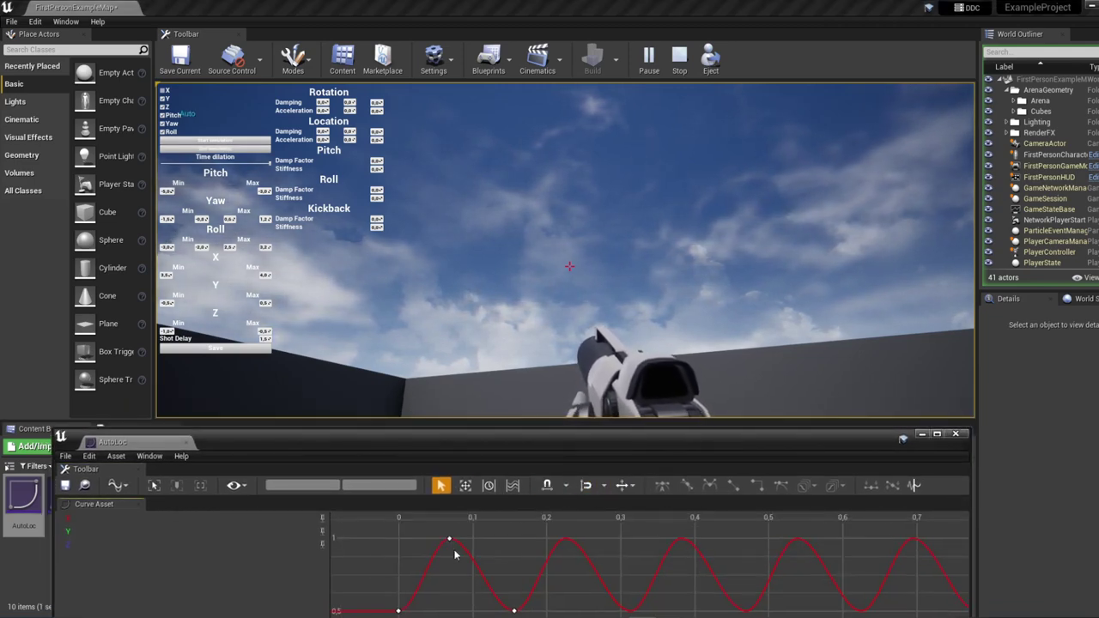
{"action": "left_click", "coordinate": [428, 577]}
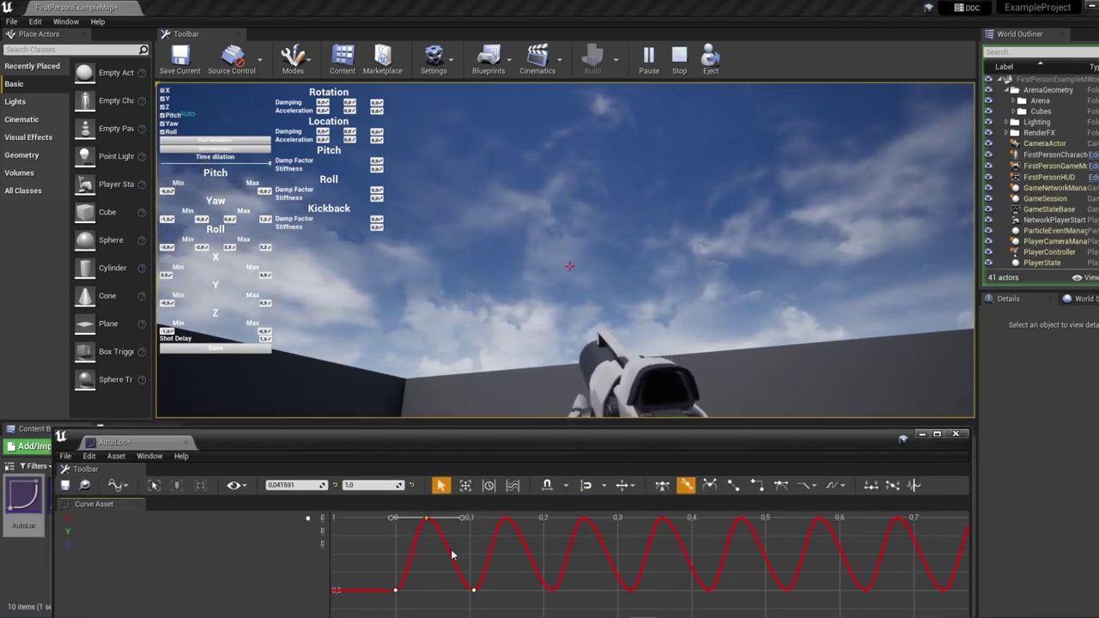
{"action": "scroll", "coordinate": [434, 595], "scroll_direction": "down", "scroll_amount": 1}
{"action": "left_click", "coordinate": [402, 591], "text": "shift"}
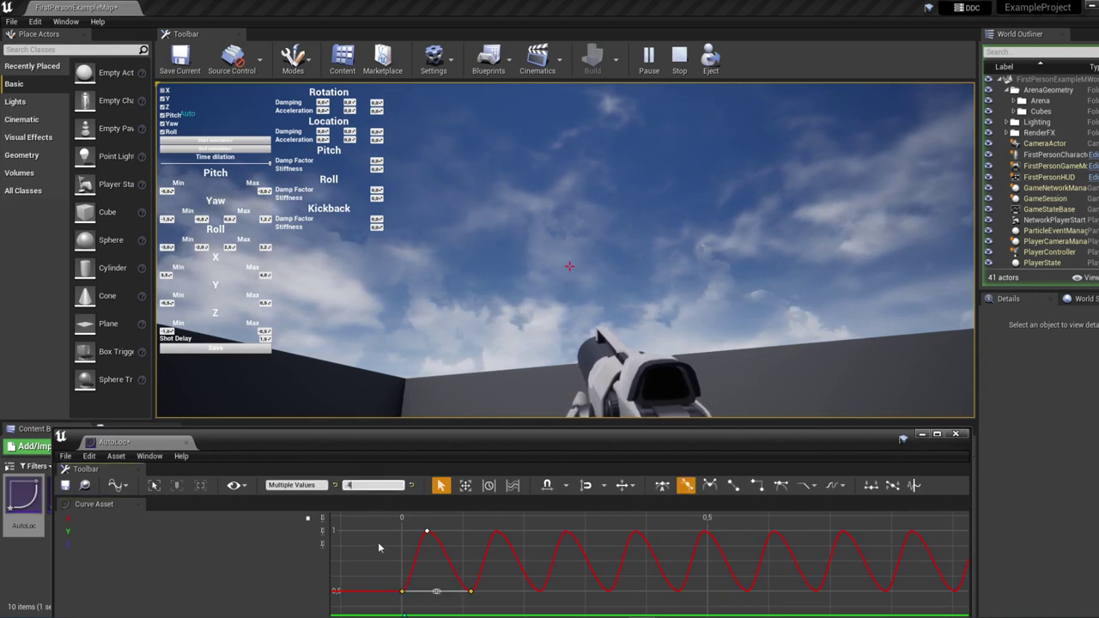
{"action": "left_click", "coordinate": [228, 143]}
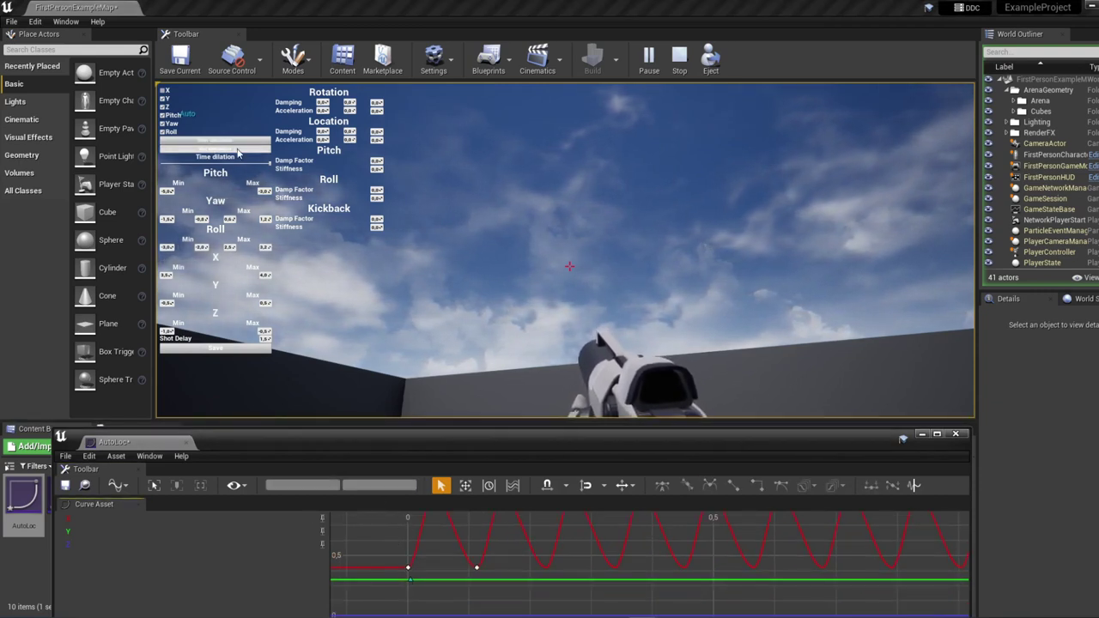
{"action": "scroll", "coordinate": [421, 532], "scroll_direction": "down", "scroll_amount": 1}
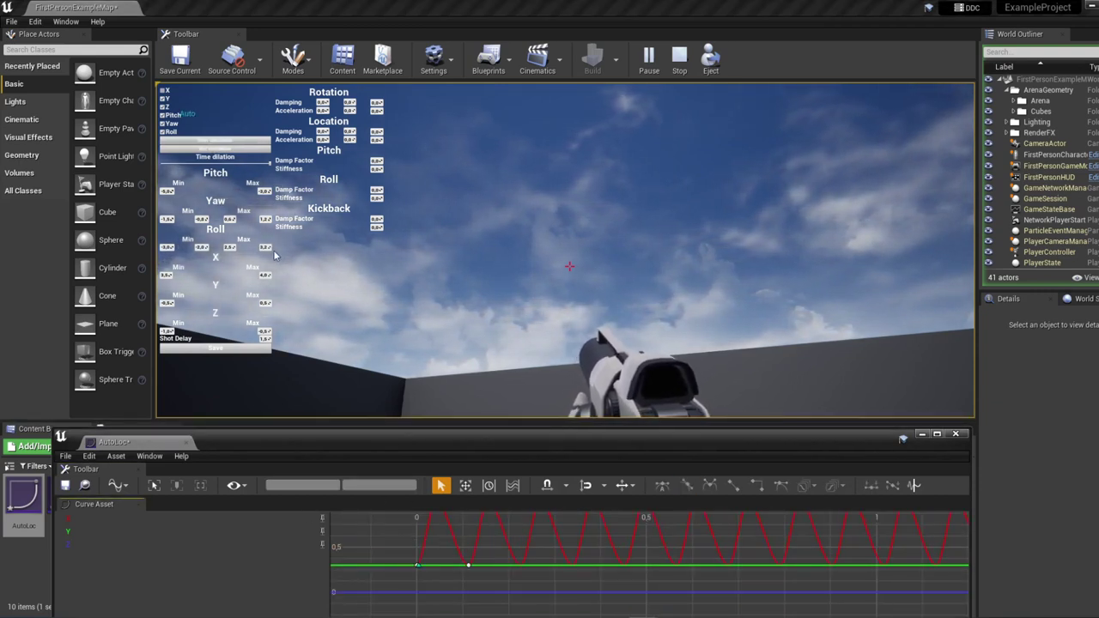
{"action": "left_click", "coordinate": [214, 145]}
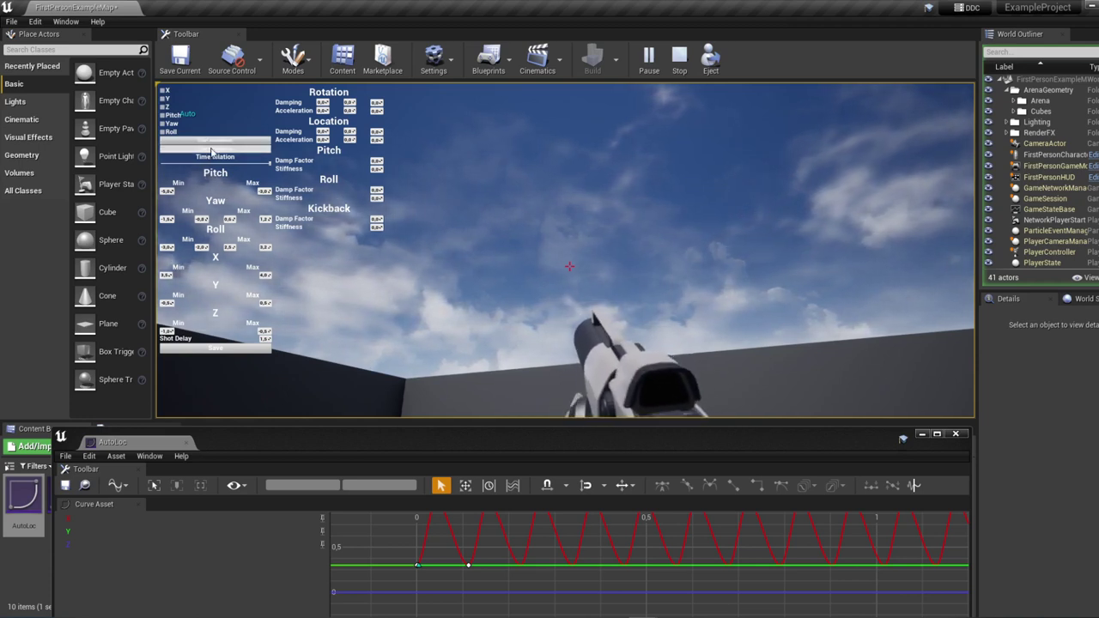
- Show only the red curve, set its two low keys to 0.3, and test-fire the gun
{"action": "left_click", "coordinate": [468, 565]}
{"action": "scroll", "coordinate": [481, 566], "scroll_direction": "up", "scroll_amount": 3}
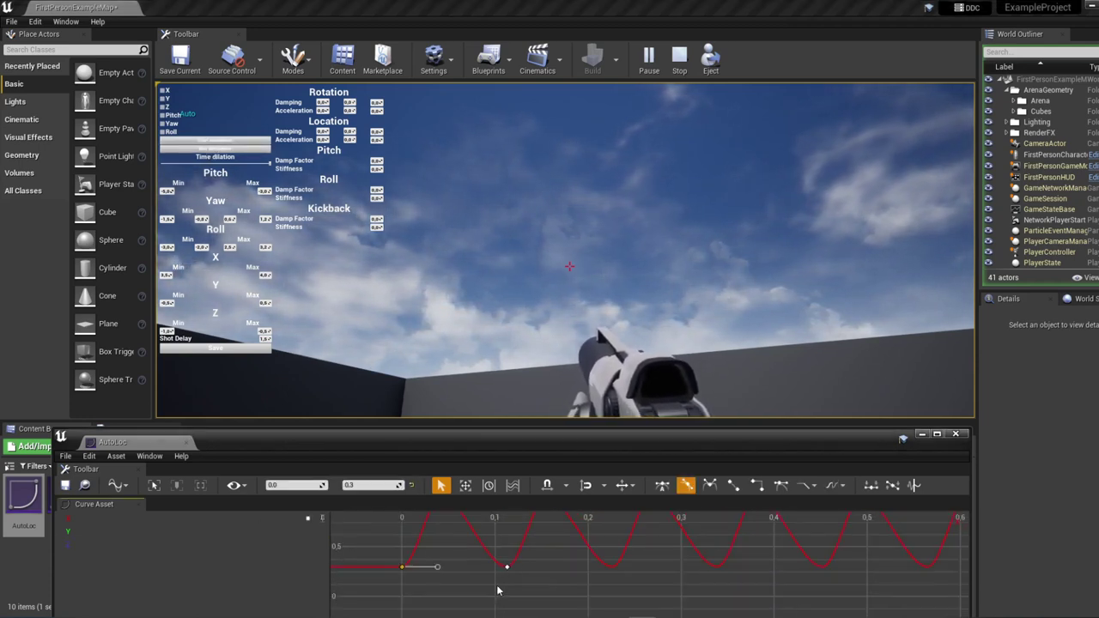
{"action": "left_click", "coordinate": [507, 567]}
{"action": "left_click", "coordinate": [356, 317]}
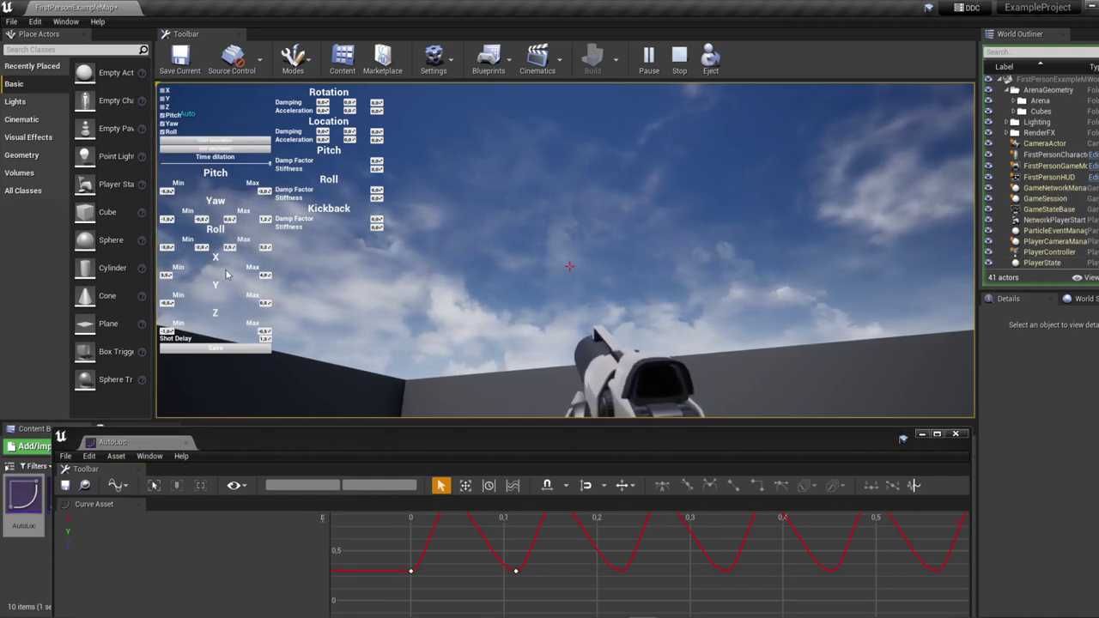
{"action": "scroll", "coordinate": [481, 584], "scroll_direction": "down", "scroll_amount": 2}
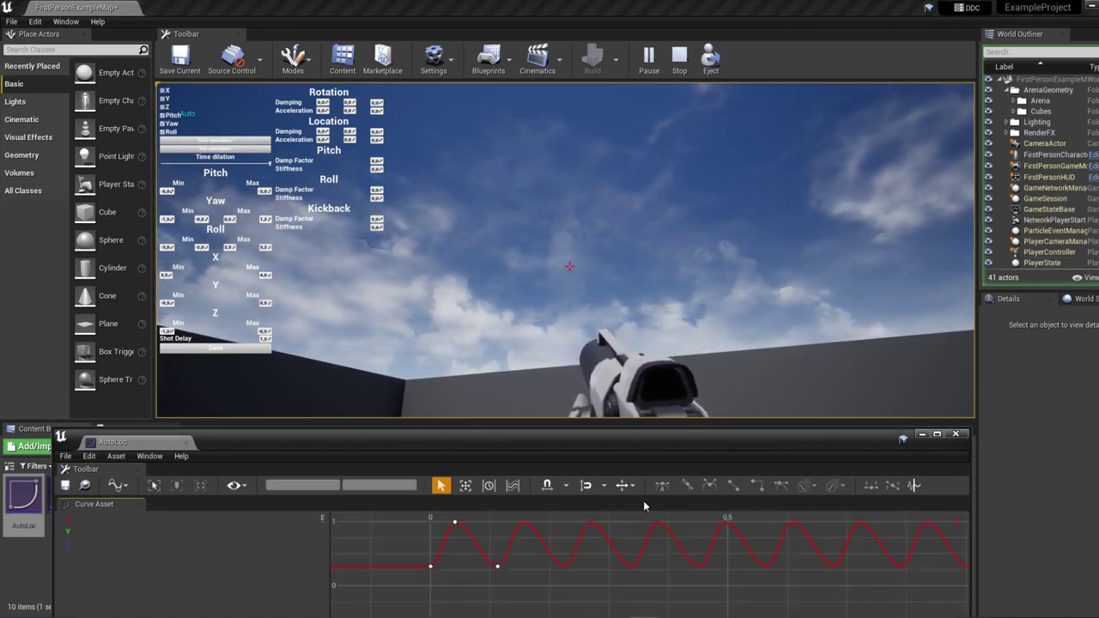
{"action": "scroll", "coordinate": [482, 584], "scroll_direction": "down", "scroll_amount": 2}
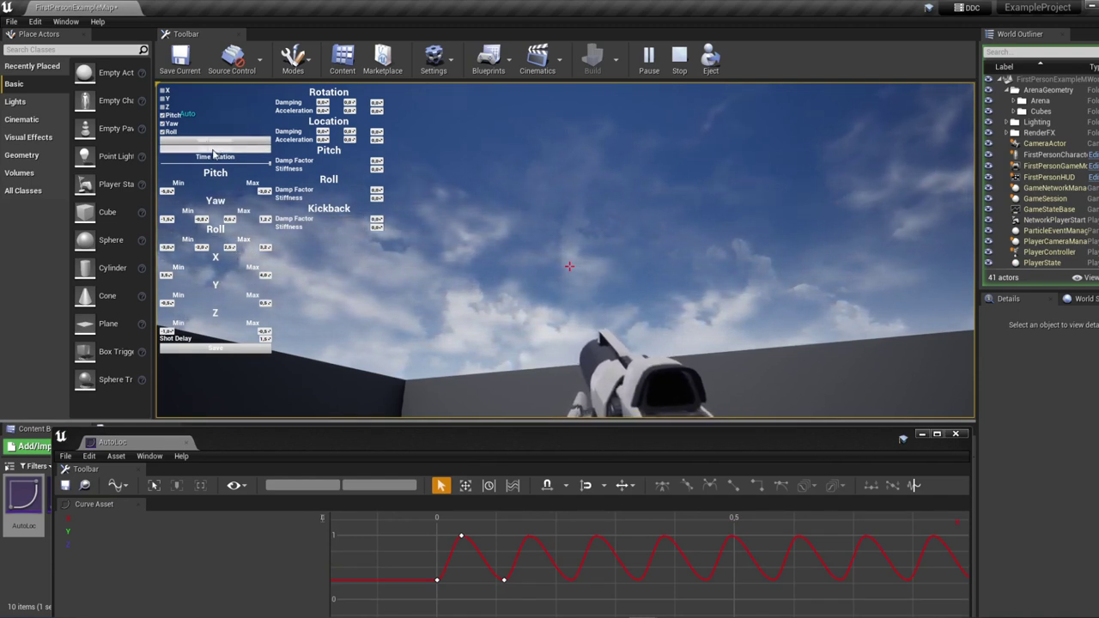
{"action": "left_click_drag", "start_coordinate": [425, 569], "coordinate": [516, 593]}
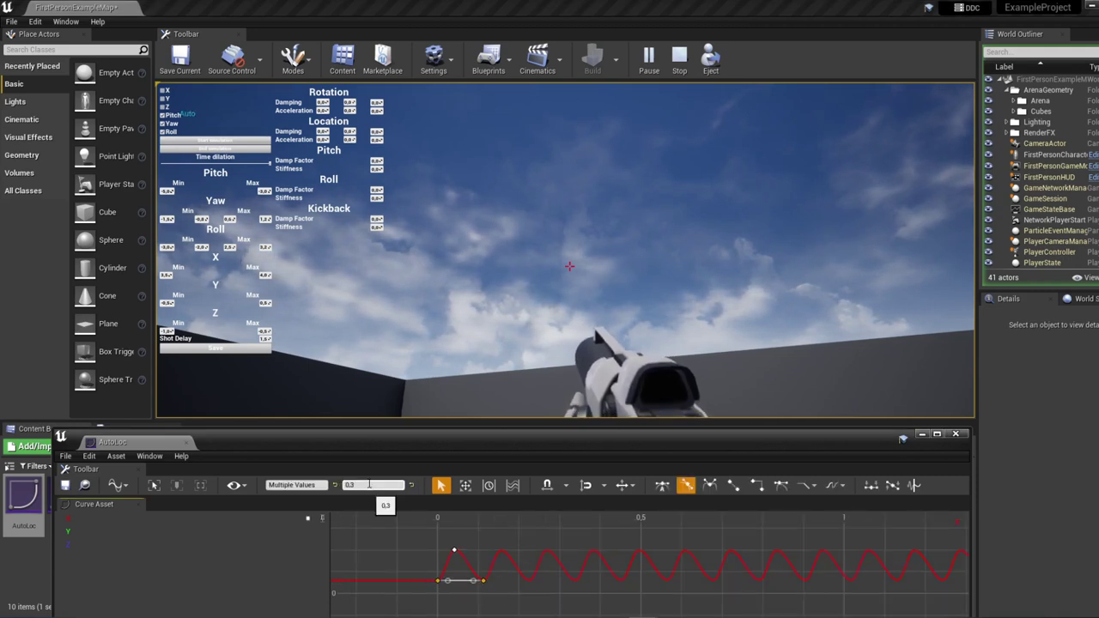
{"action": "left_click", "coordinate": [415, 526]}
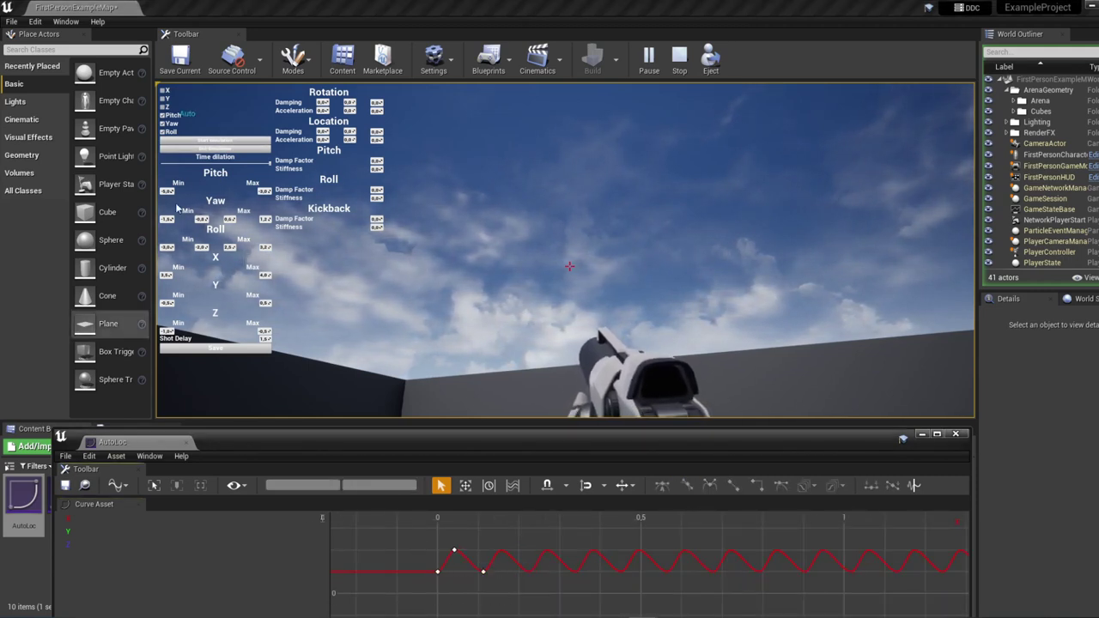
{"action": "left_click", "coordinate": [213, 143]}
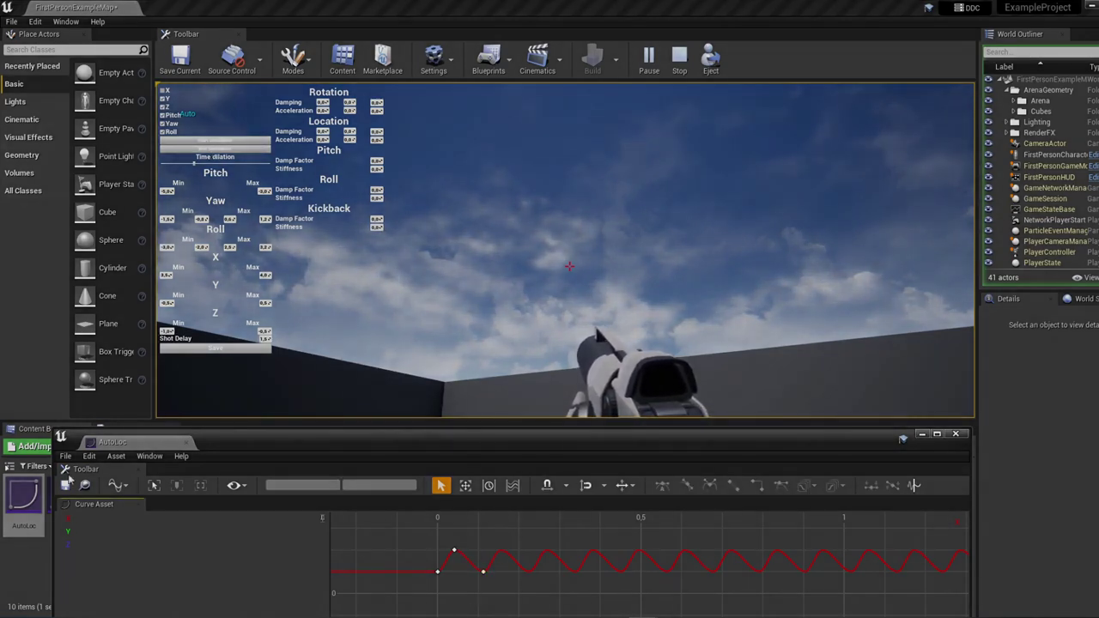
{"action": "left_click", "coordinate": [448, 179]}
- Stop the simulation, switch to burst fire mode, and fire a test shot
{"action": "left_click", "coordinate": [682, 67]}
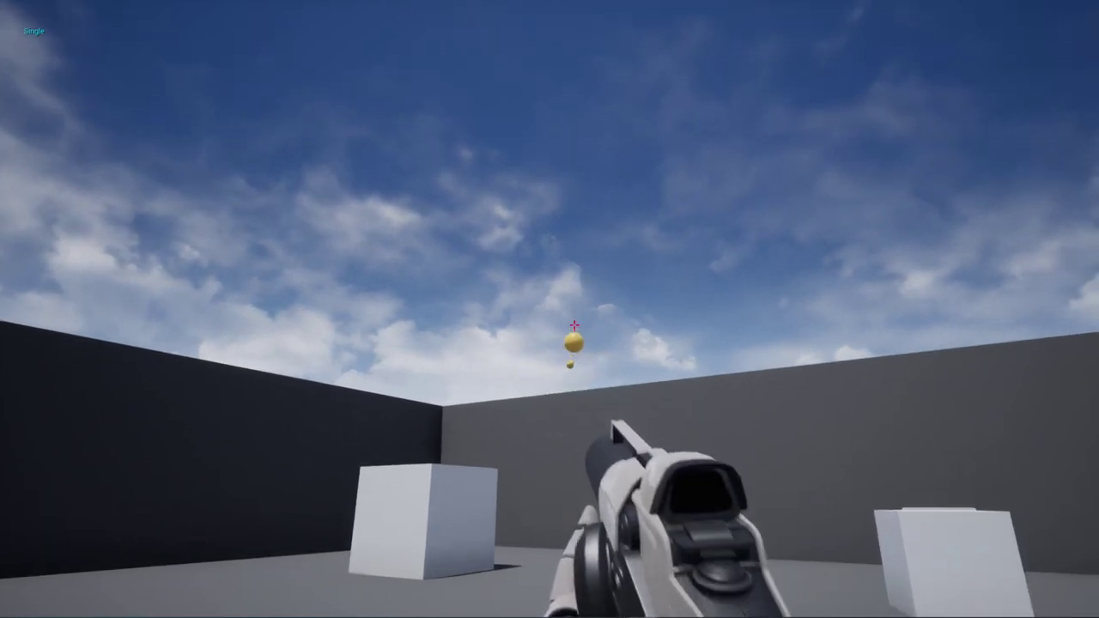
{"action": "key", "text": "b"}
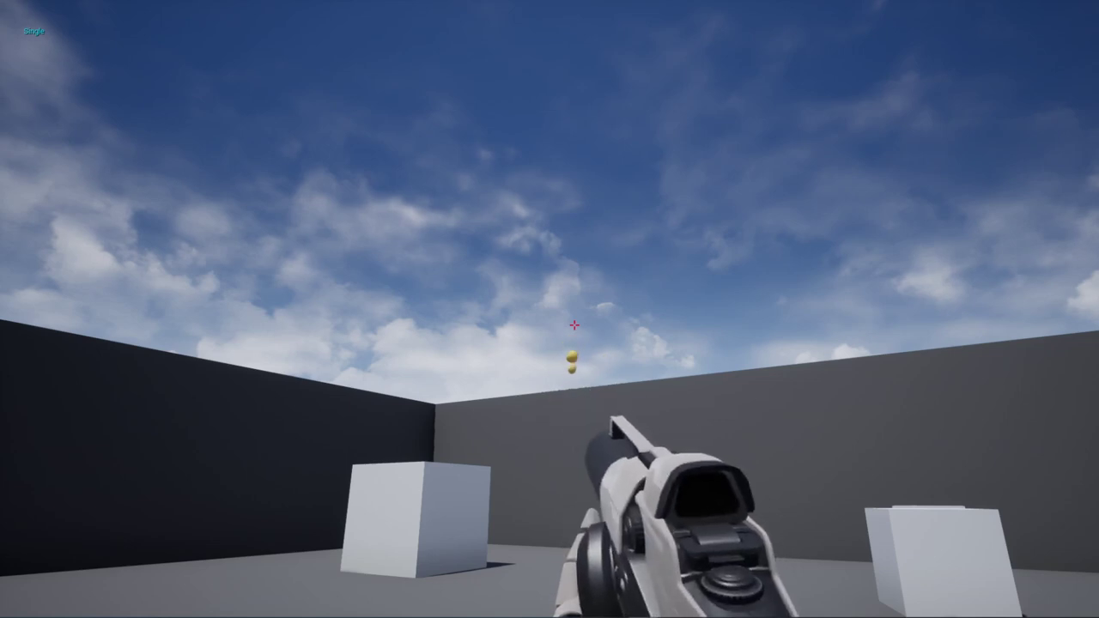
{"action": "left_click", "coordinate": [574, 324]}
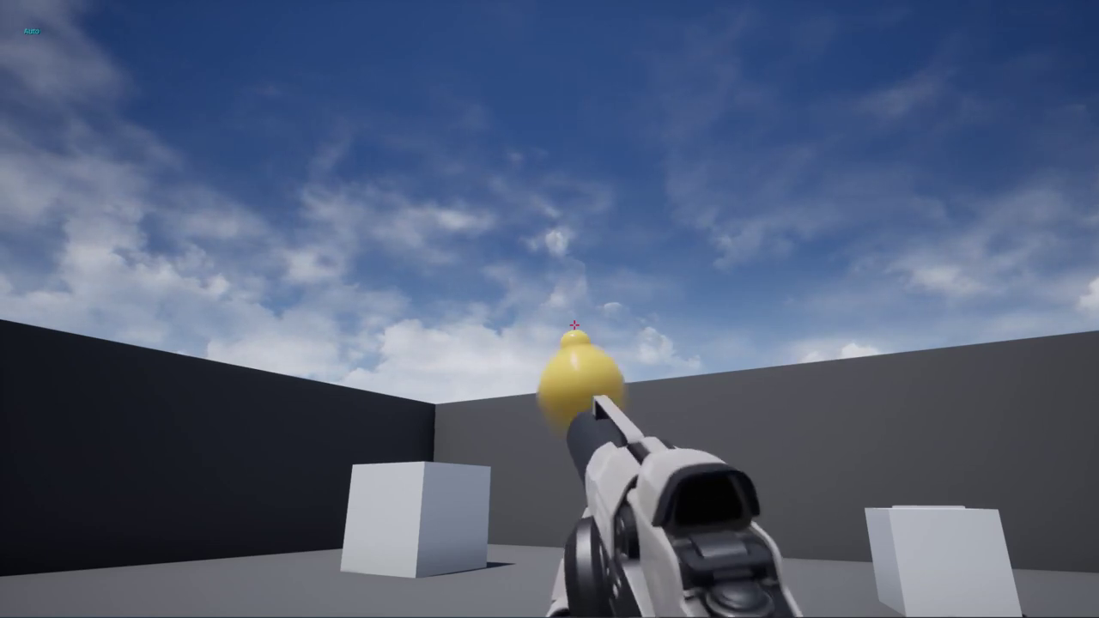
- Fire continuously in auto mode at the floor, back wall, side wall and white cubes
{"action": "left_click", "coordinate": [574, 325]}
{"action": "left_click", "coordinate": [574, 325]}
{"action": "left_click", "coordinate": [575, 325]}
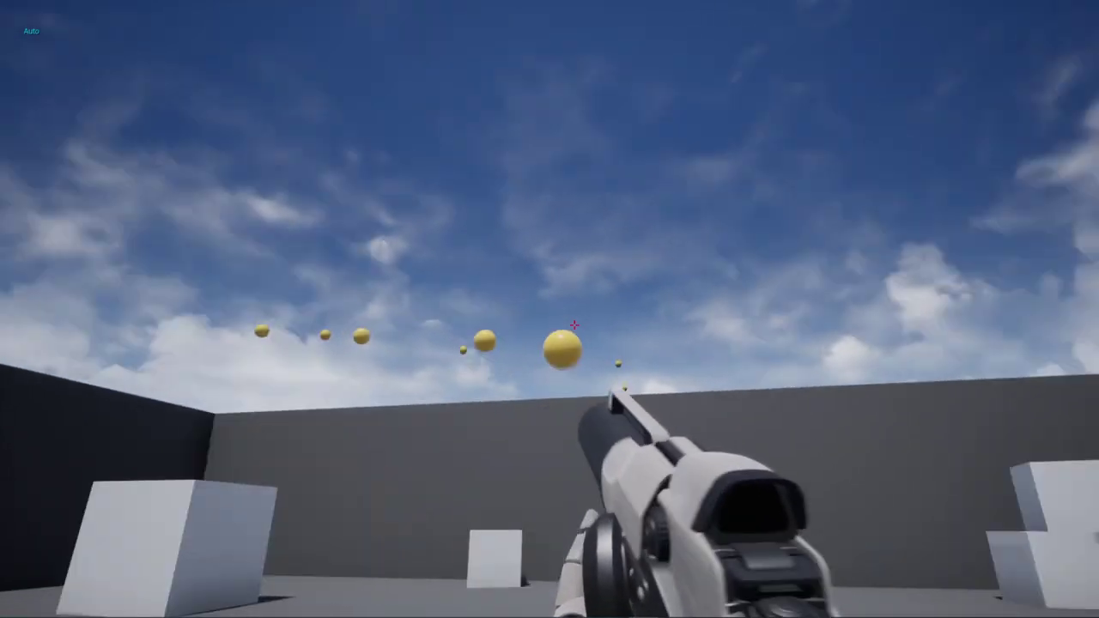
{"action": "left_click", "coordinate": [575, 325]}
{"action": "left_click", "coordinate": [574, 325]}
{"action": "left_click", "coordinate": [575, 325]}
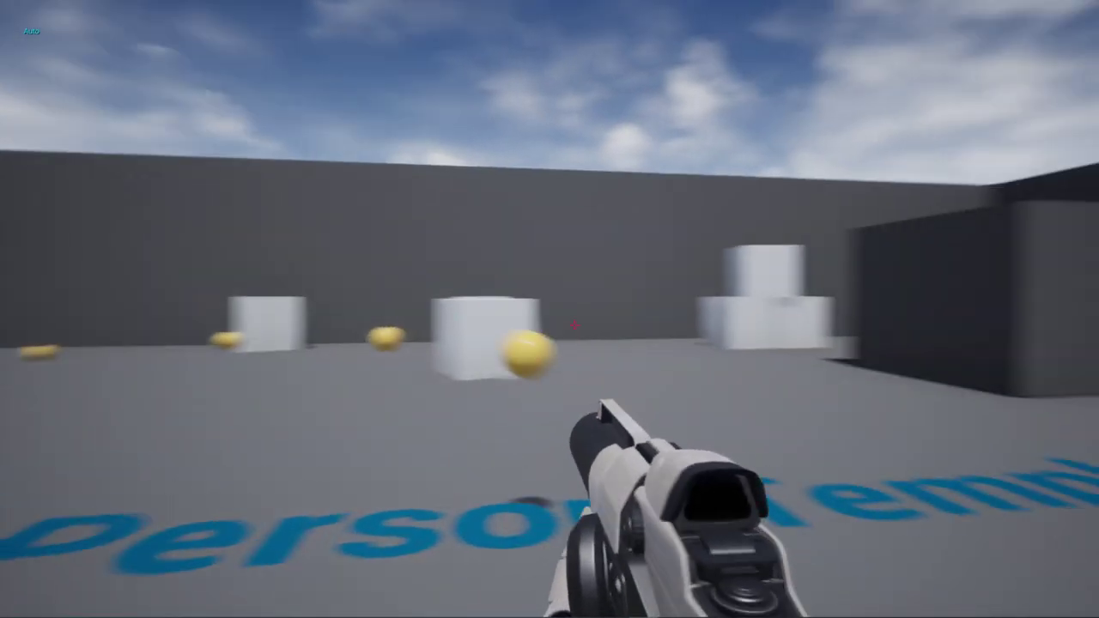
{"action": "left_click", "coordinate": [574, 324]}
{"action": "left_click", "coordinate": [574, 325]}
{"action": "left_click", "coordinate": [575, 325]}
{"action": "left_click", "coordinate": [574, 324]}
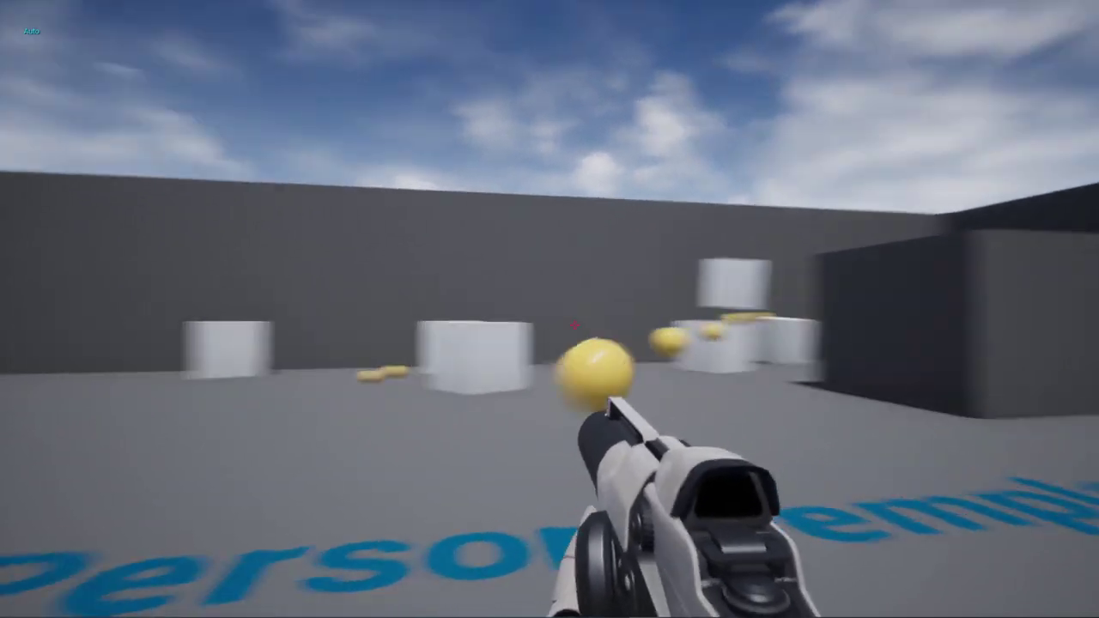
{"action": "left_click", "coordinate": [575, 324]}
{"action": "left_click", "coordinate": [575, 324]}
{"action": "left_click", "coordinate": [574, 325]}
{"action": "left_click", "coordinate": [575, 324]}
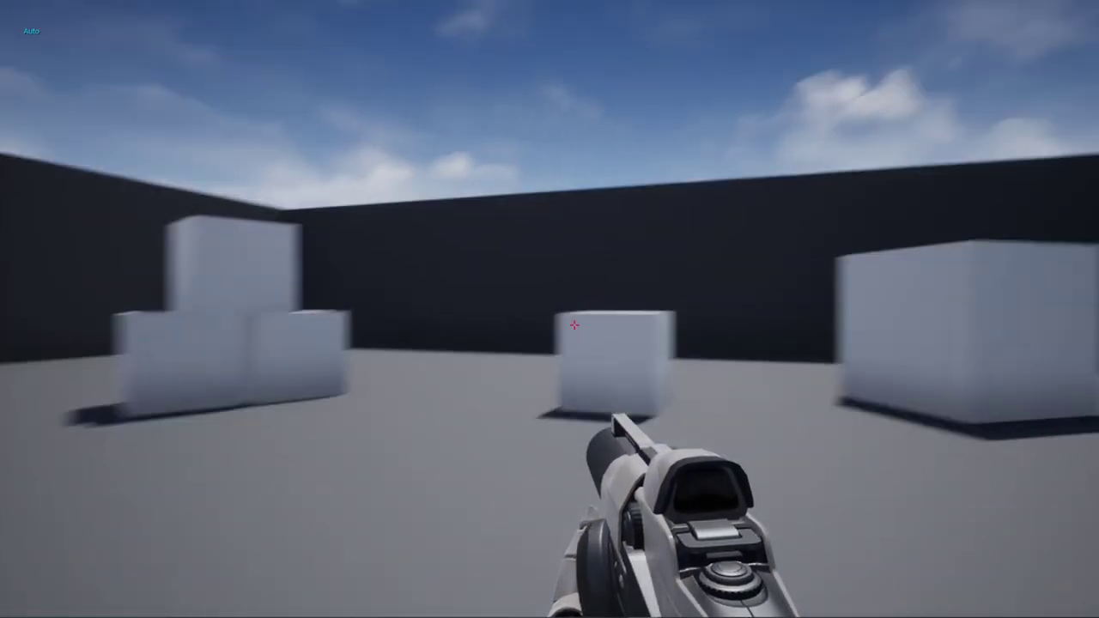
{"action": "left_click", "coordinate": [574, 325]}
{"action": "left_click", "coordinate": [574, 324]}
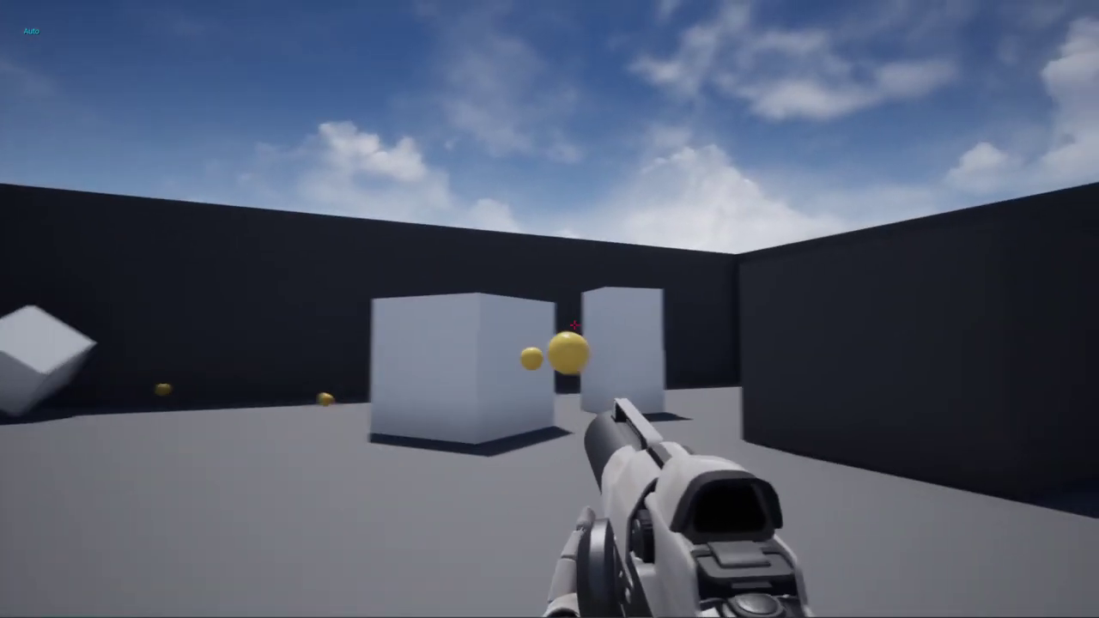
{"action": "left_click", "coordinate": [575, 325]}
{"action": "left_click", "coordinate": [575, 325]}
{"action": "left_click", "coordinate": [575, 324]}
{"action": "left_click", "coordinate": [574, 324]}
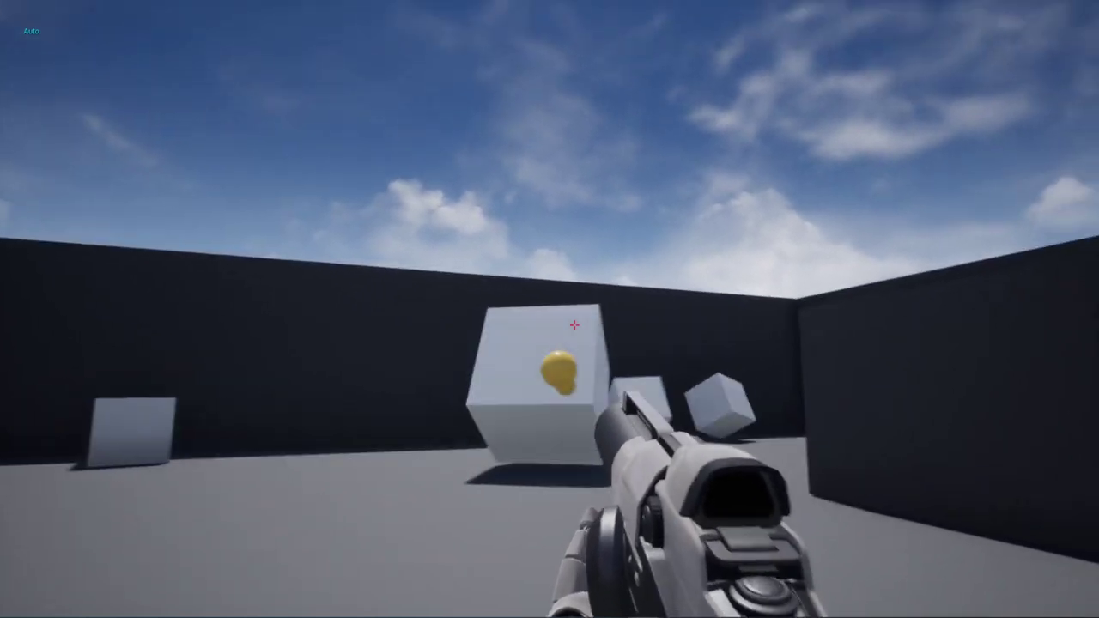
{"action": "left_click", "coordinate": [575, 325]}
{"action": "left_click", "coordinate": [574, 325]}
- Switch back to single fire mode and fire two single shots
{"action": "key", "text": "b"}
{"action": "left_click", "coordinate": [574, 325]}
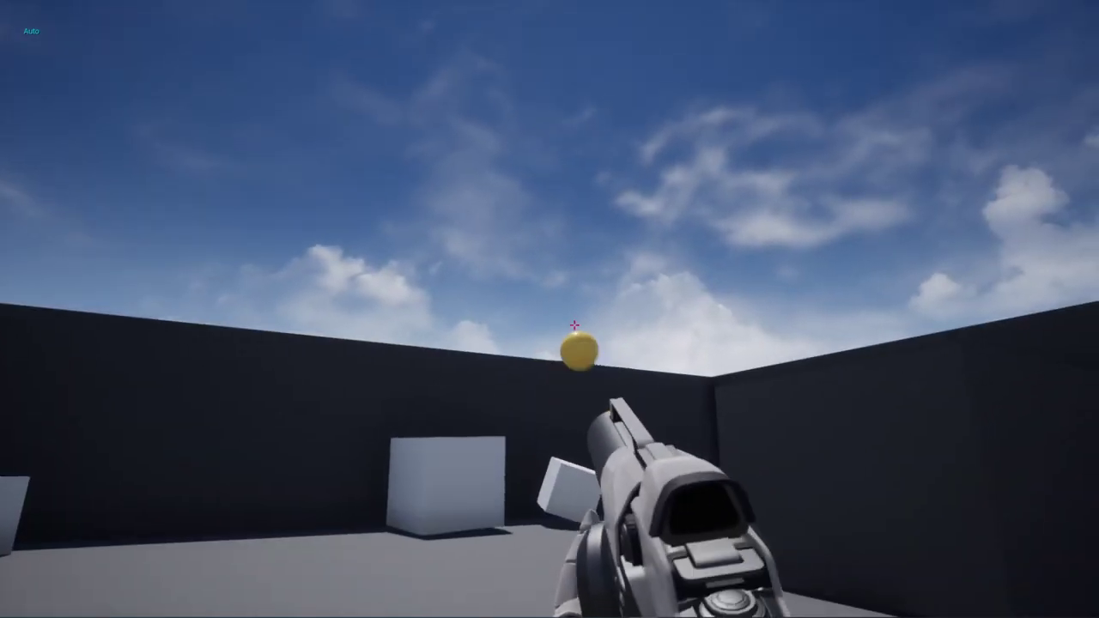
{"action": "left_click", "coordinate": [574, 324]}
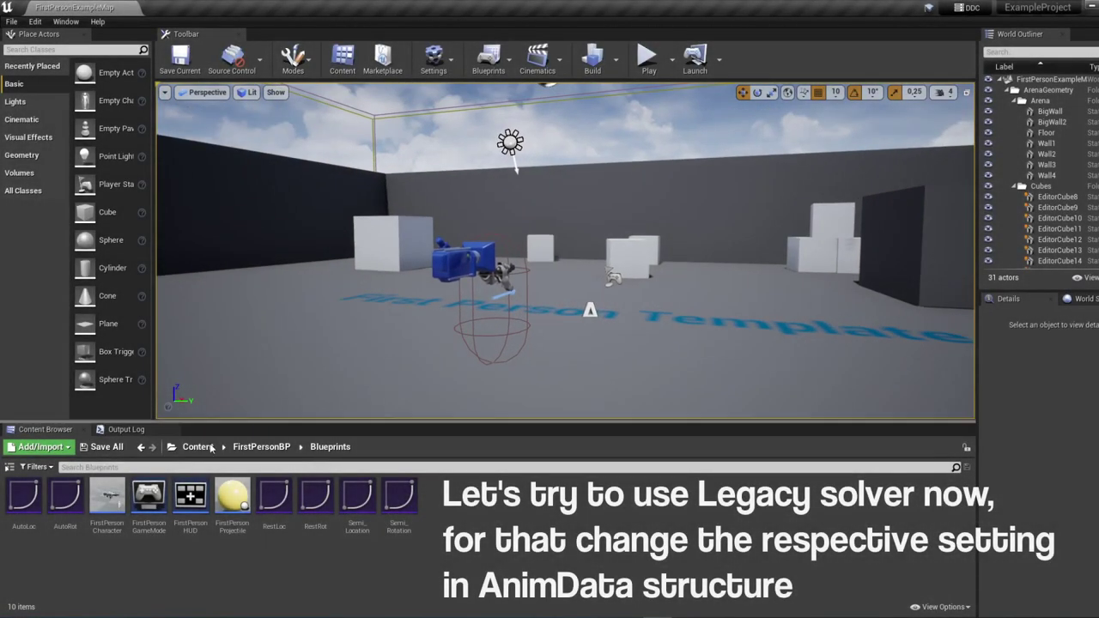
- Set the FirstPersonCharacter AnimData solver type to Legacy
{"action": "double_click", "coordinate": [108, 498]}
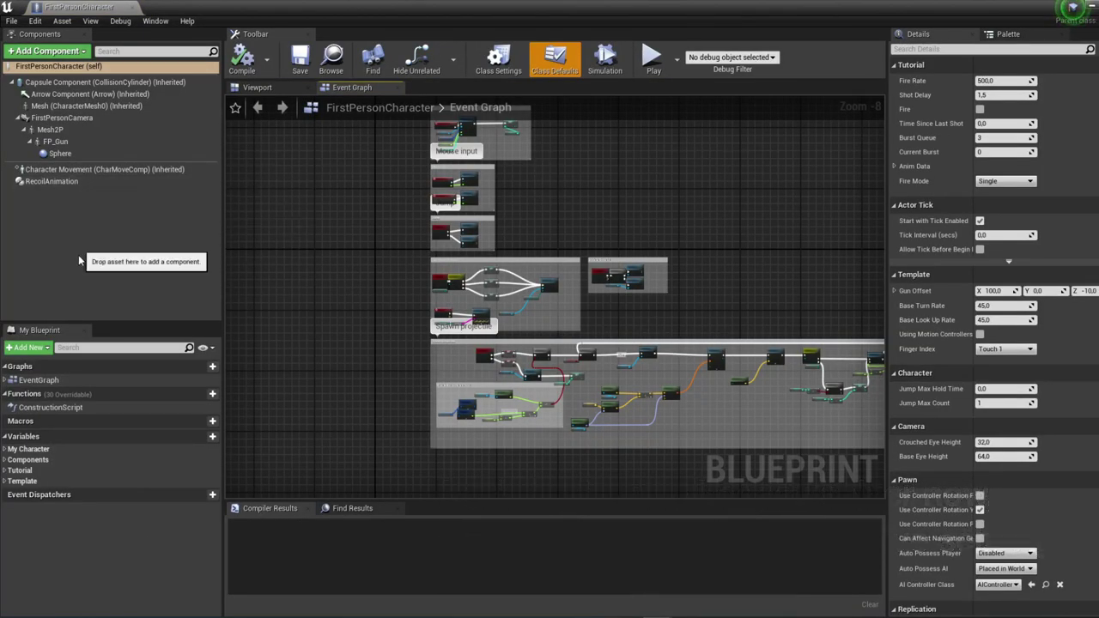
{"action": "left_click", "coordinate": [5, 461]}
{"action": "left_click", "coordinate": [5, 461]}
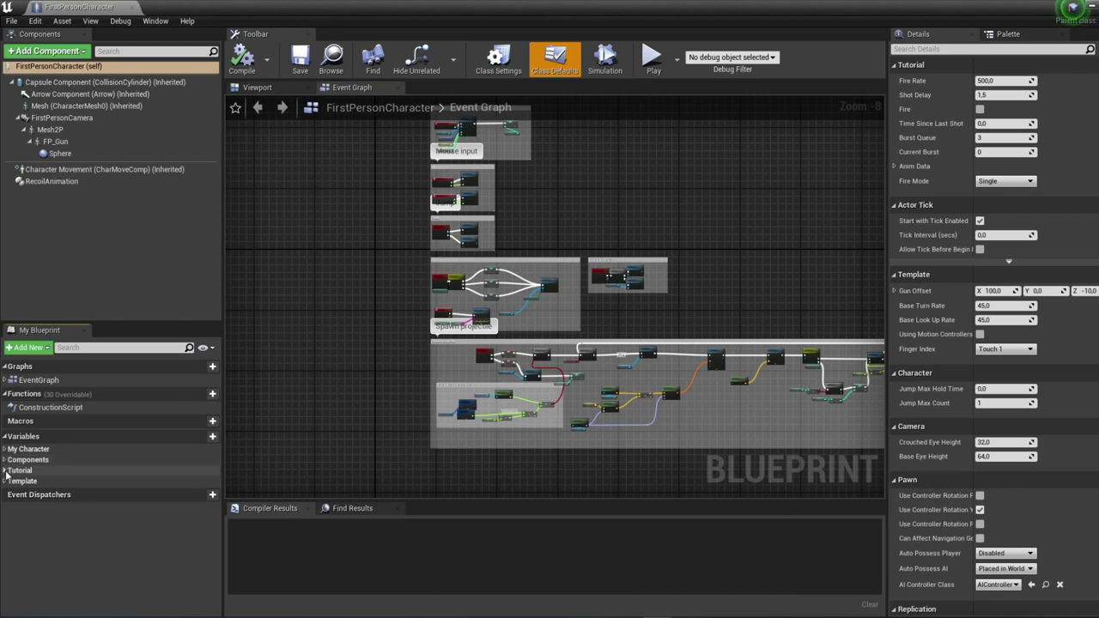
{"action": "left_click", "coordinate": [4, 471]}
{"action": "left_click", "coordinate": [34, 561]}
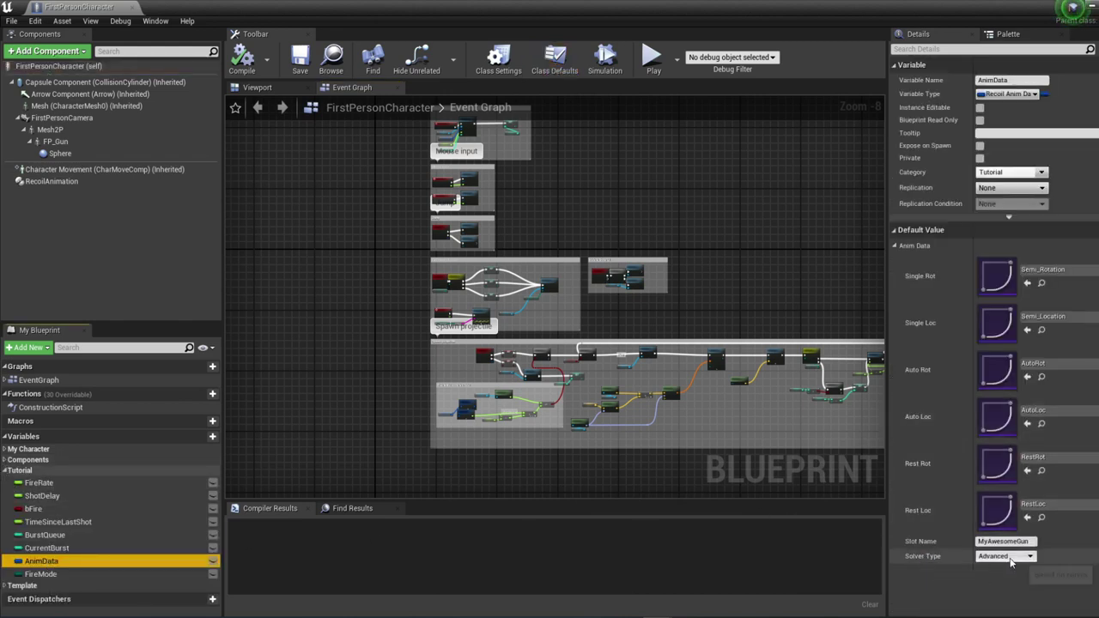
{"action": "left_click", "coordinate": [1001, 557]}
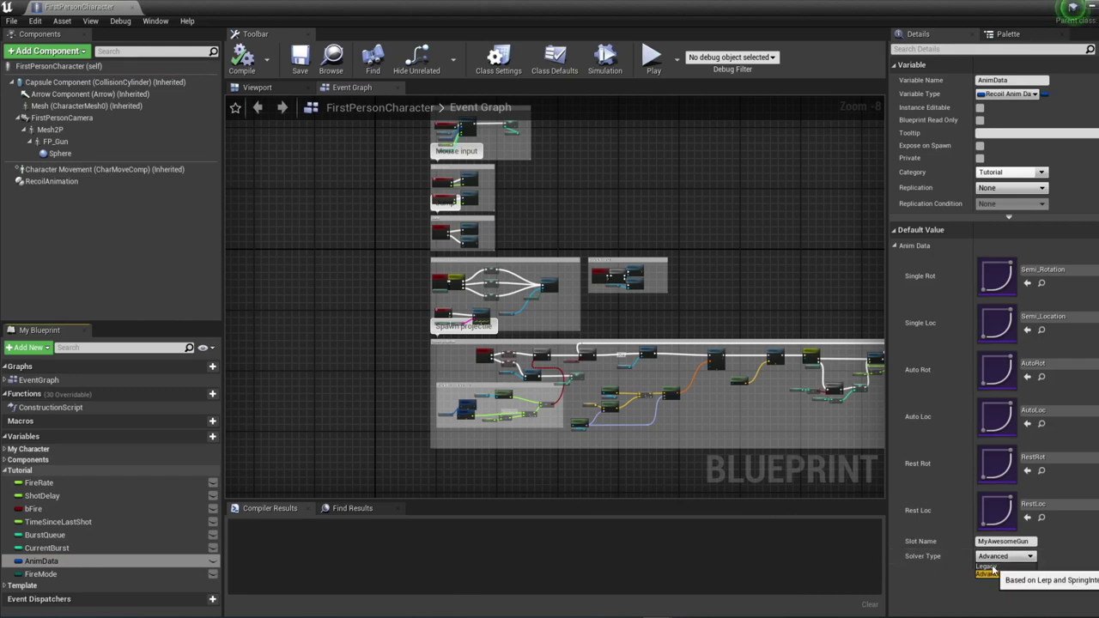
{"action": "left_click", "coordinate": [987, 567]}
- Compile and save the character blueprint, then return to the level
{"action": "left_click", "coordinate": [243, 61]}
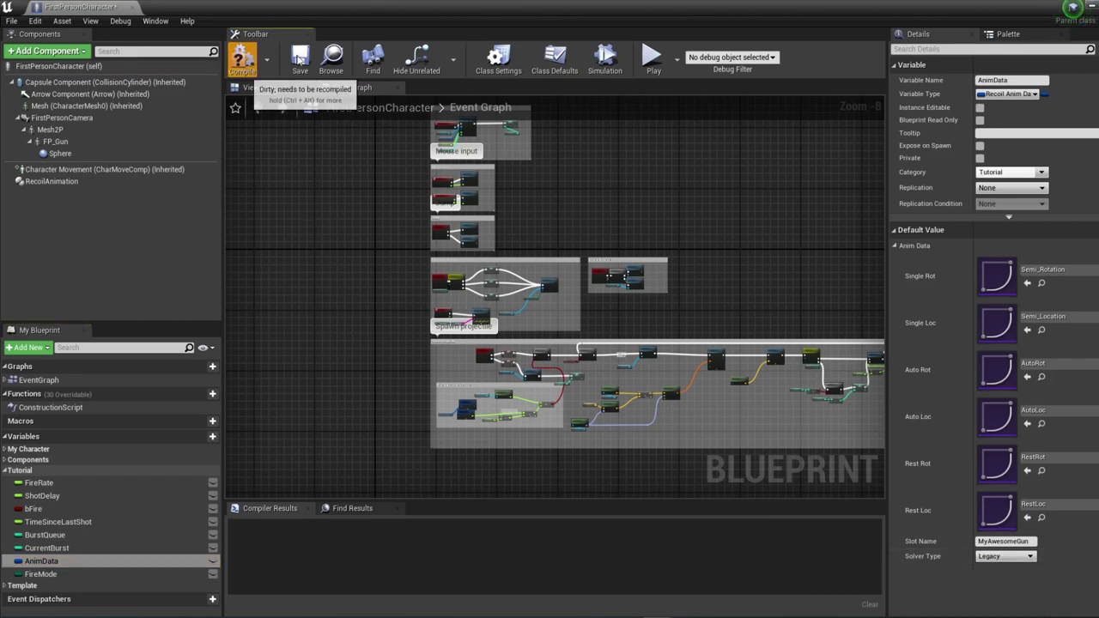
{"action": "left_click", "coordinate": [300, 60]}
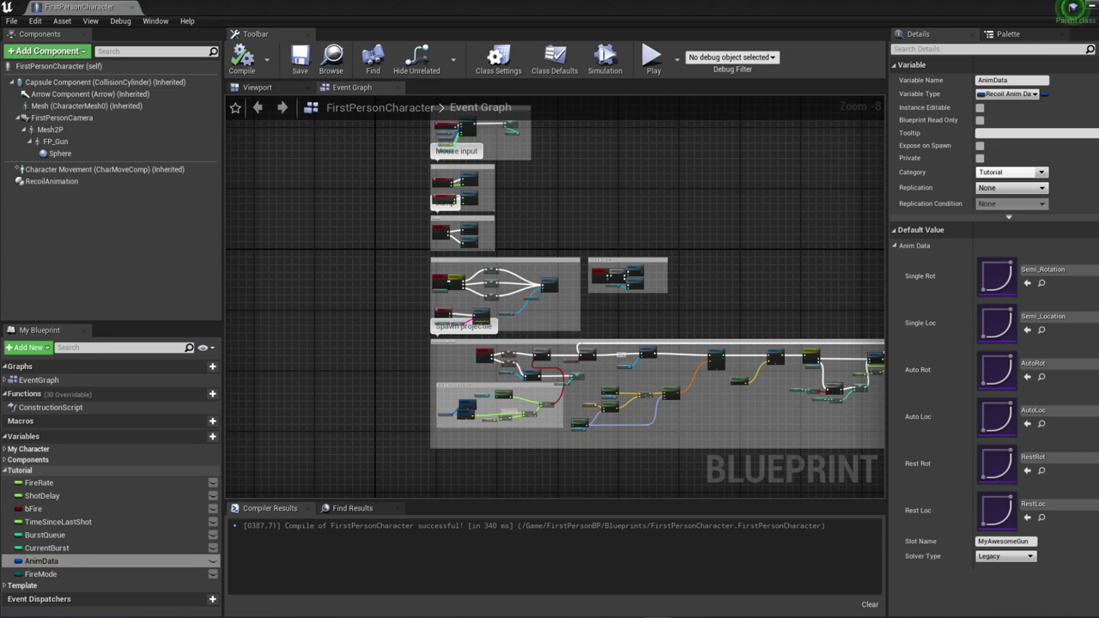
{"action": "key", "text": "alt+Tab"}
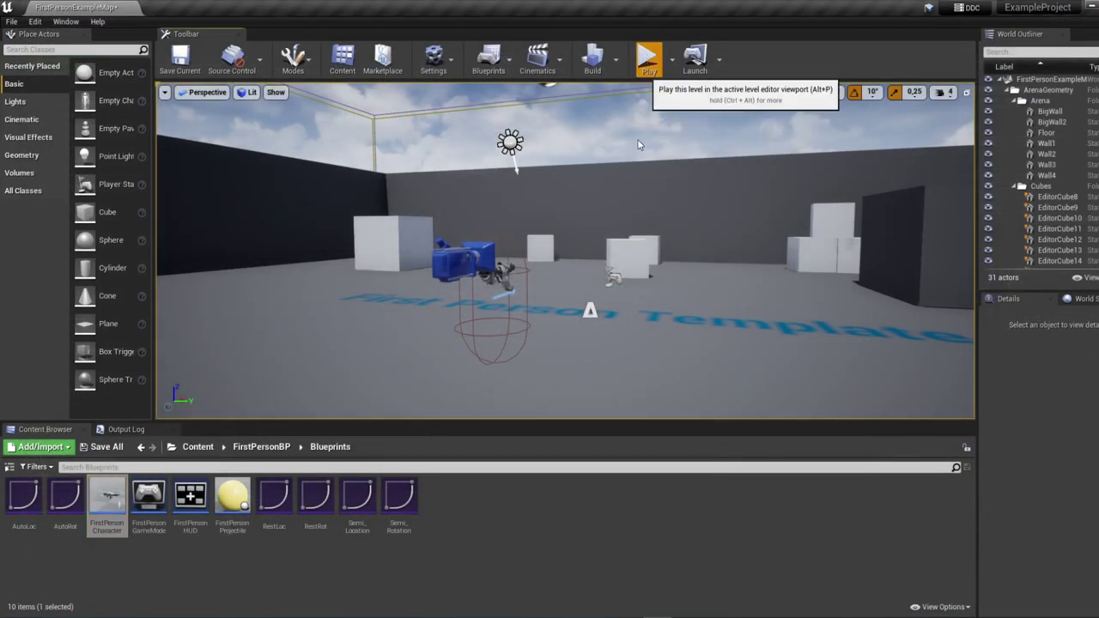
- Play the level, test-fire in single, burst and Auto modes, and open the Legacy panel full screen
{"action": "left_click", "coordinate": [649, 56]}
{"action": "left_click", "coordinate": [617, 185]}
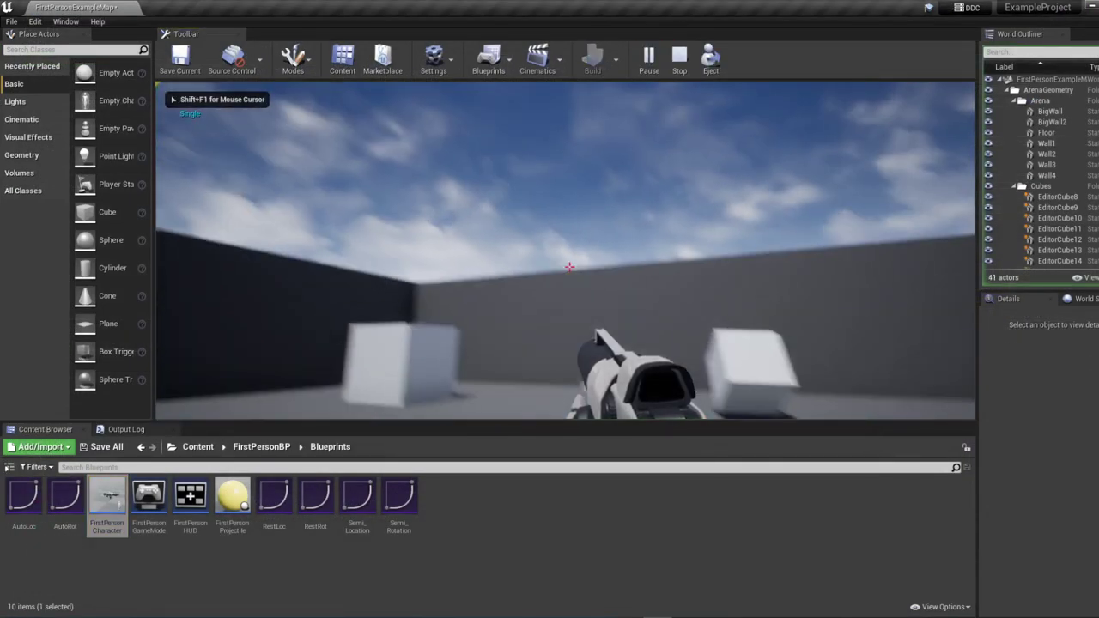
{"action": "left_click", "coordinate": [618, 185]}
{"action": "left_click", "coordinate": [618, 185]}
{"action": "left_click", "coordinate": [617, 185]}
{"action": "left_click", "coordinate": [618, 186]}
{"action": "left_click", "coordinate": [570, 267]}
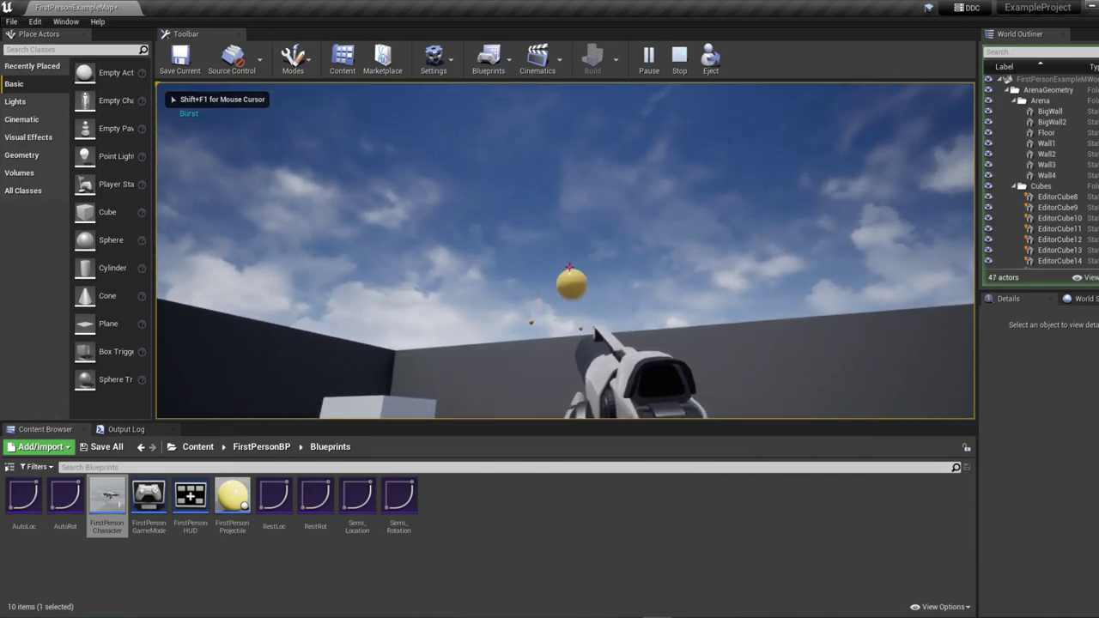
{"action": "key", "text": "f"}
{"action": "left_click", "coordinate": [570, 267]}
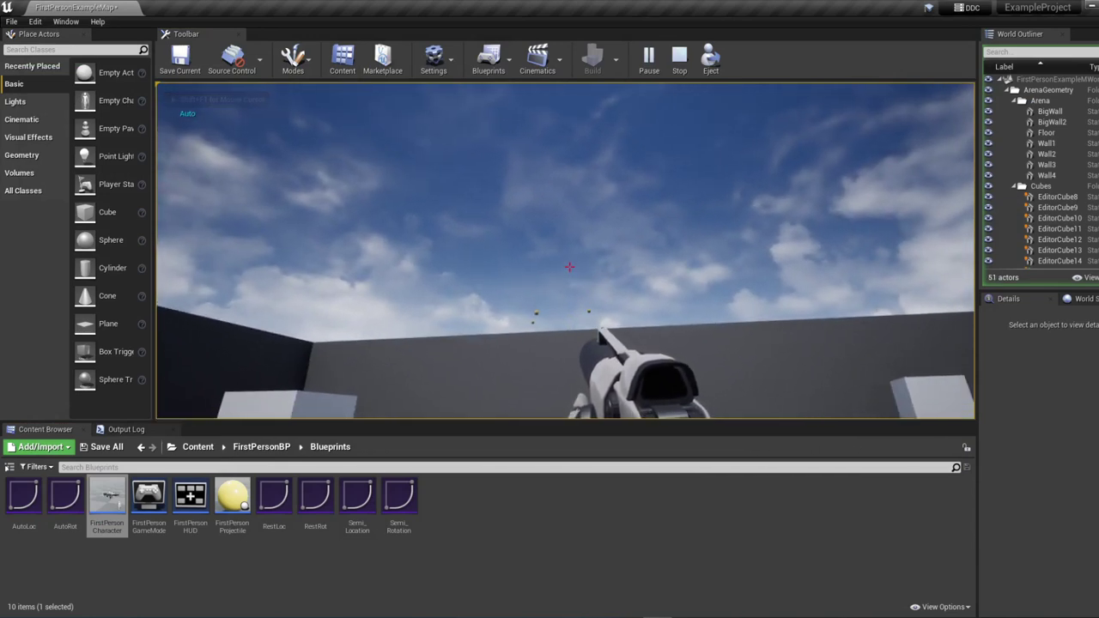
{"action": "key", "text": "Tab"}
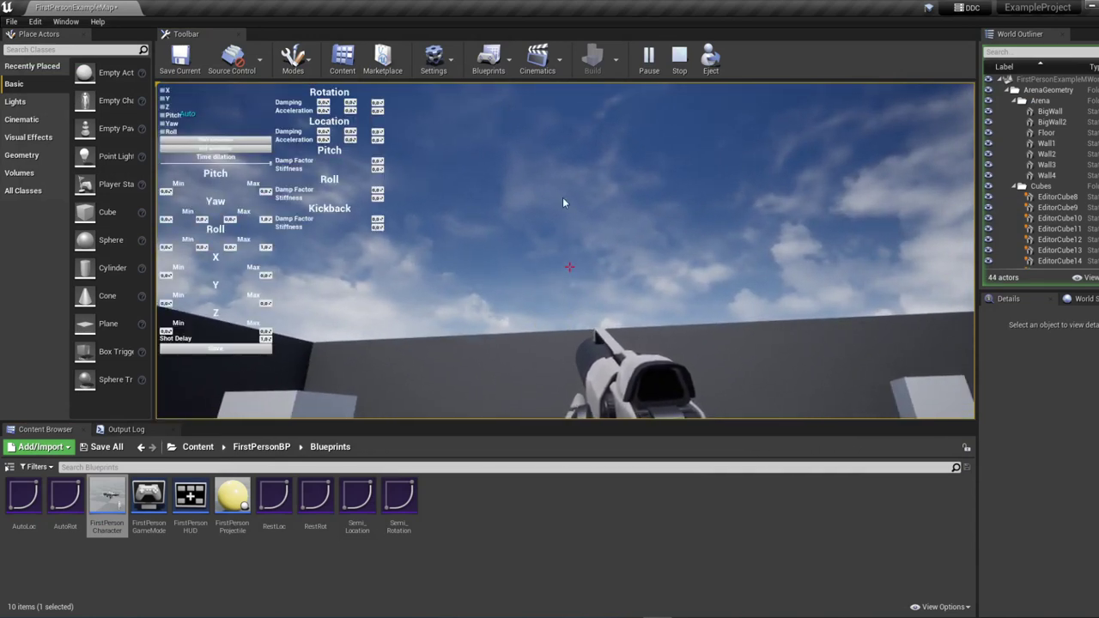
{"action": "key", "text": "F11"}
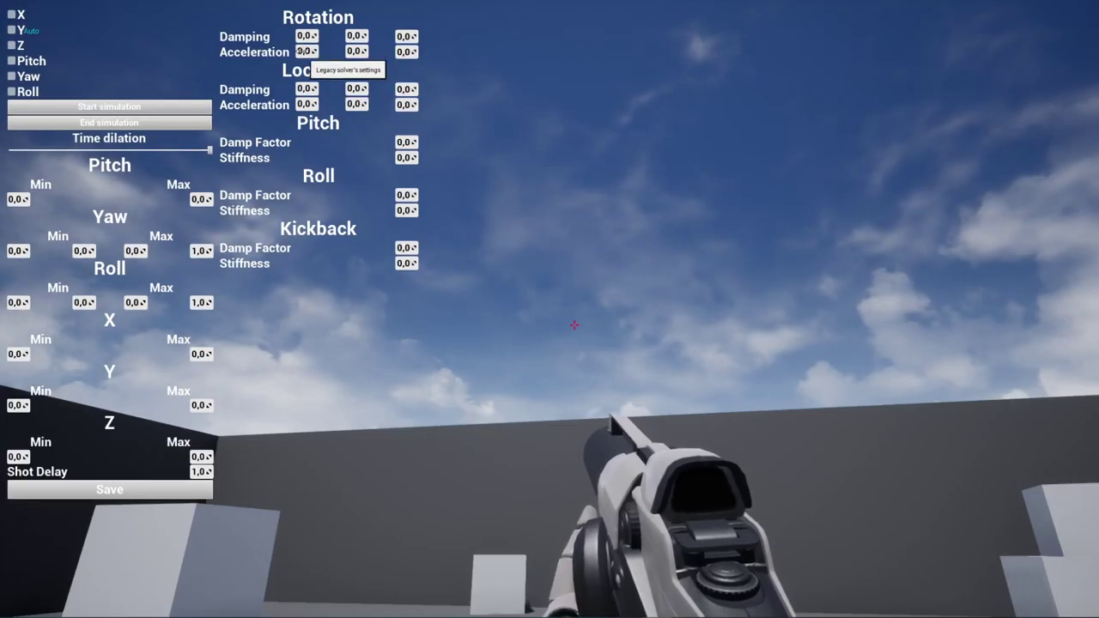
- Enter 20 in the rotation damping and acceleration fields and enable the Yaw and Roll axes
{"action": "type", "text": "20"}
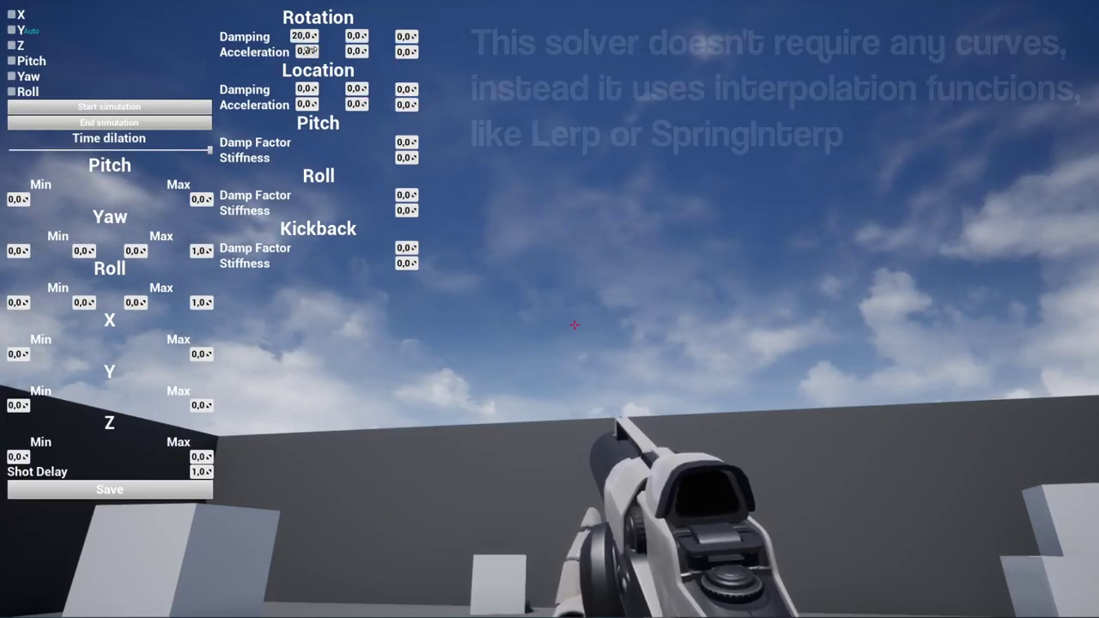
{"action": "left_click", "coordinate": [307, 52]}
{"action": "type", "text": "20"}
{"action": "left_click", "coordinate": [354, 35]}
{"action": "type", "text": "20"}
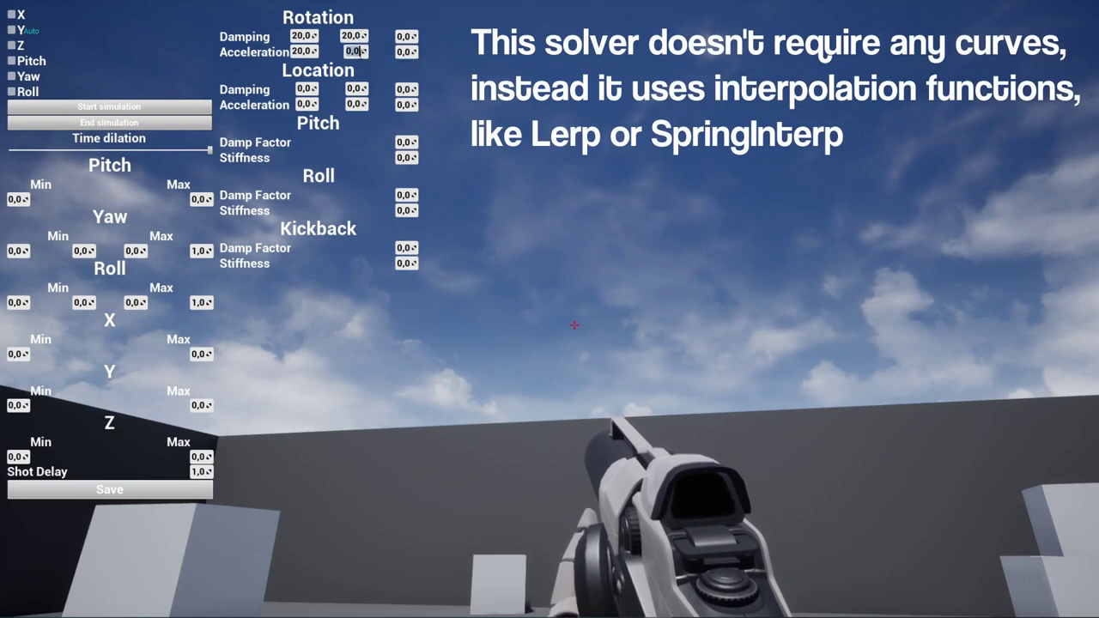
{"action": "left_click", "coordinate": [354, 52]}
{"action": "type", "text": "20"}
{"action": "left_click", "coordinate": [404, 36]}
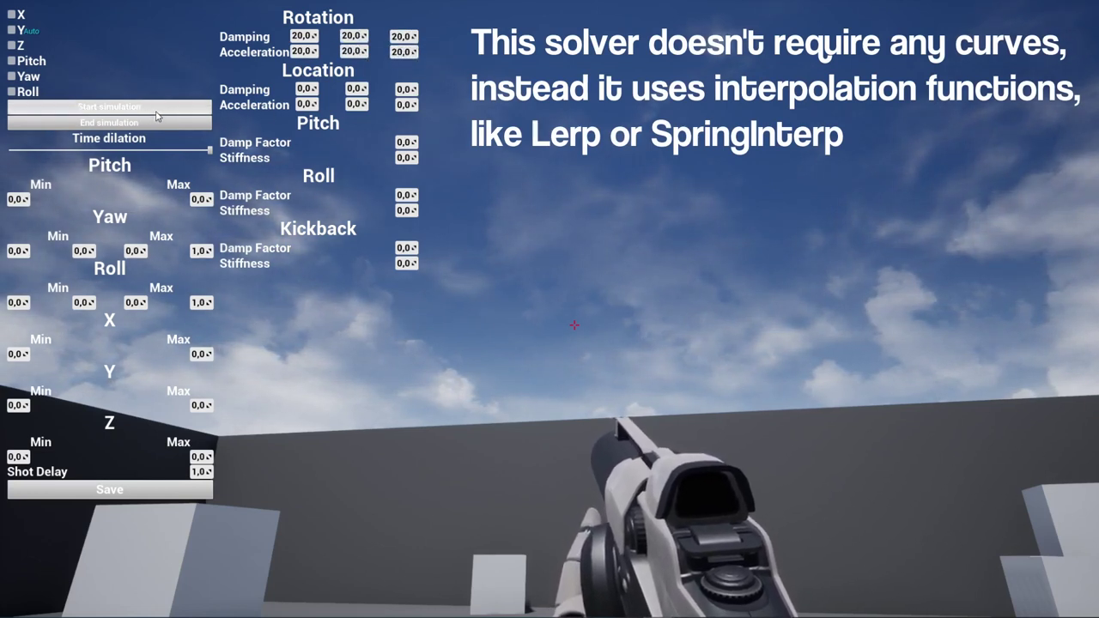
{"action": "left_click", "coordinate": [12, 91]}
{"action": "left_click", "coordinate": [11, 75]}
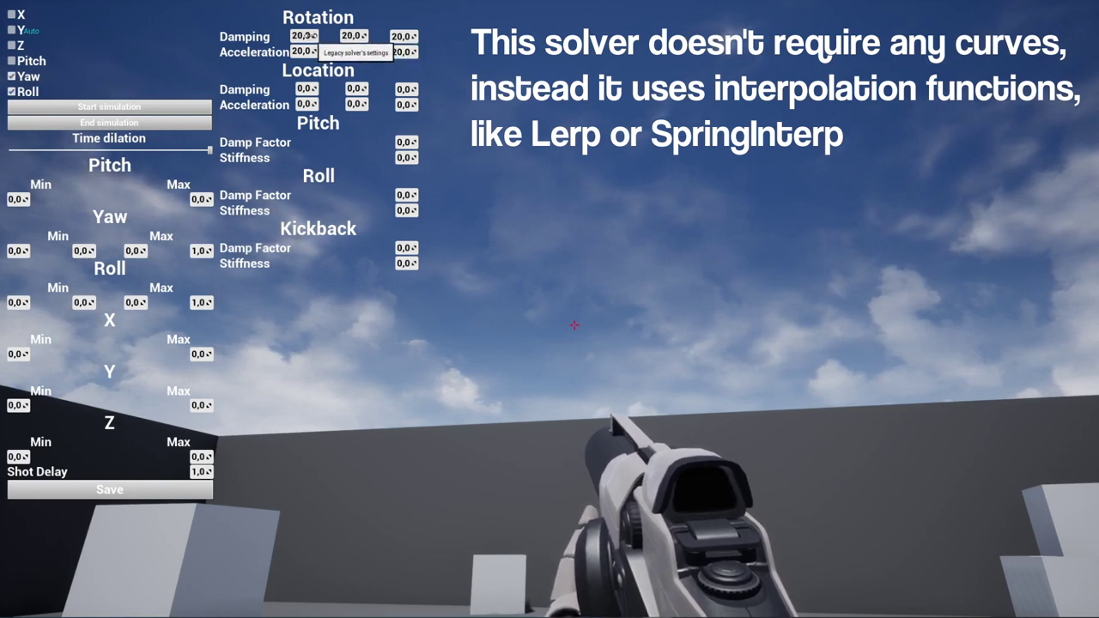
{"action": "type", "text": "0"}
- Set pitch stiffness to 0,6, re-enter 20 in all damping and acceleration fields, and run the preview
{"action": "left_click", "coordinate": [407, 142]}
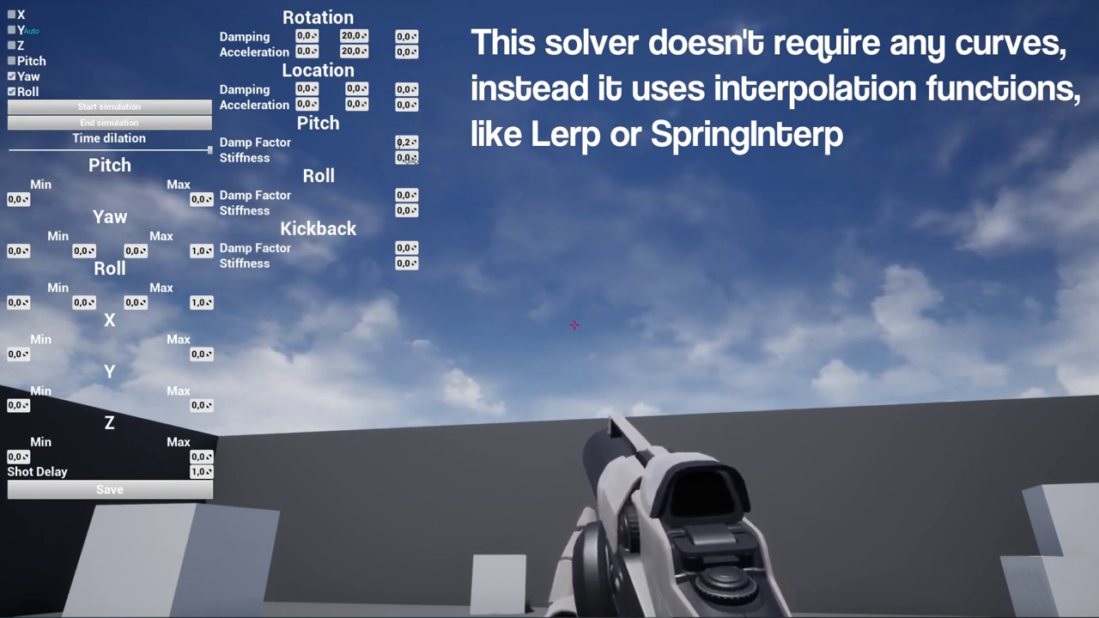
{"action": "left_click", "coordinate": [407, 158]}
{"action": "type", "text": "0,6"}
{"action": "left_click", "coordinate": [406, 36]}
{"action": "type", "text": "20"}
{"action": "left_click", "coordinate": [406, 51]}
{"action": "type", "text": "20"}
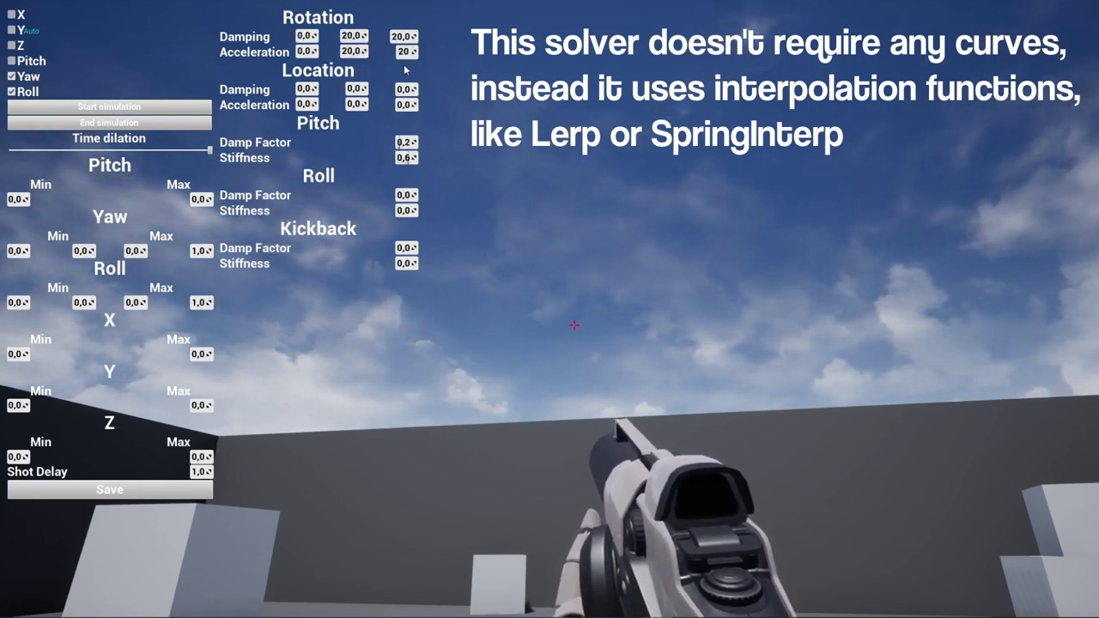
{"action": "left_click", "coordinate": [307, 36]}
{"action": "type", "text": "20"}
{"action": "left_click", "coordinate": [307, 52]}
{"action": "type", "text": "20"}
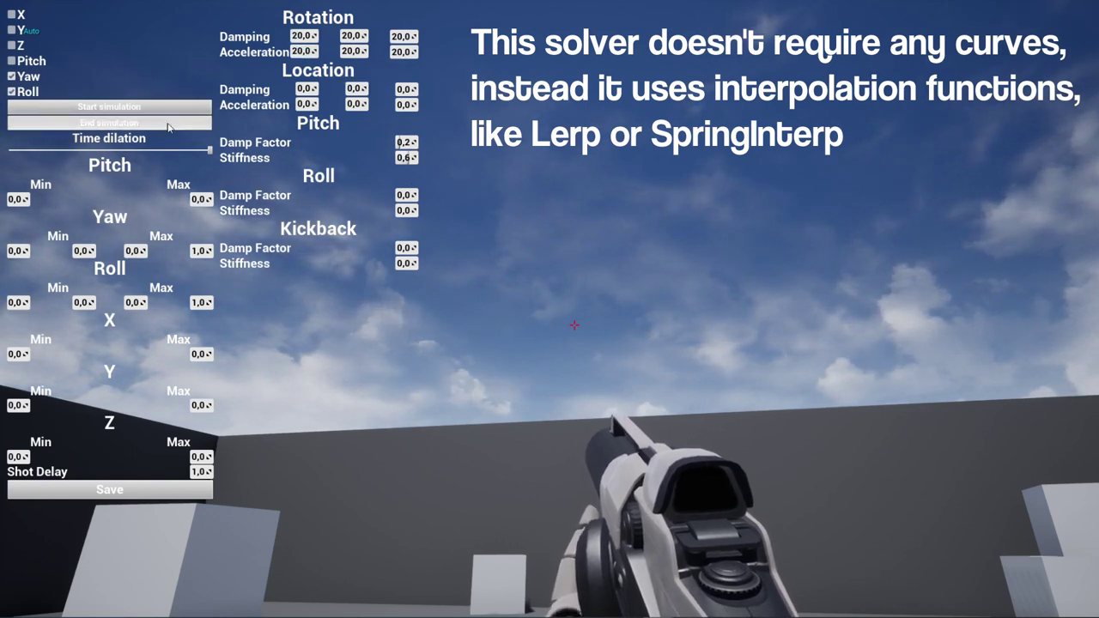
{"action": "left_click", "coordinate": [111, 125]}
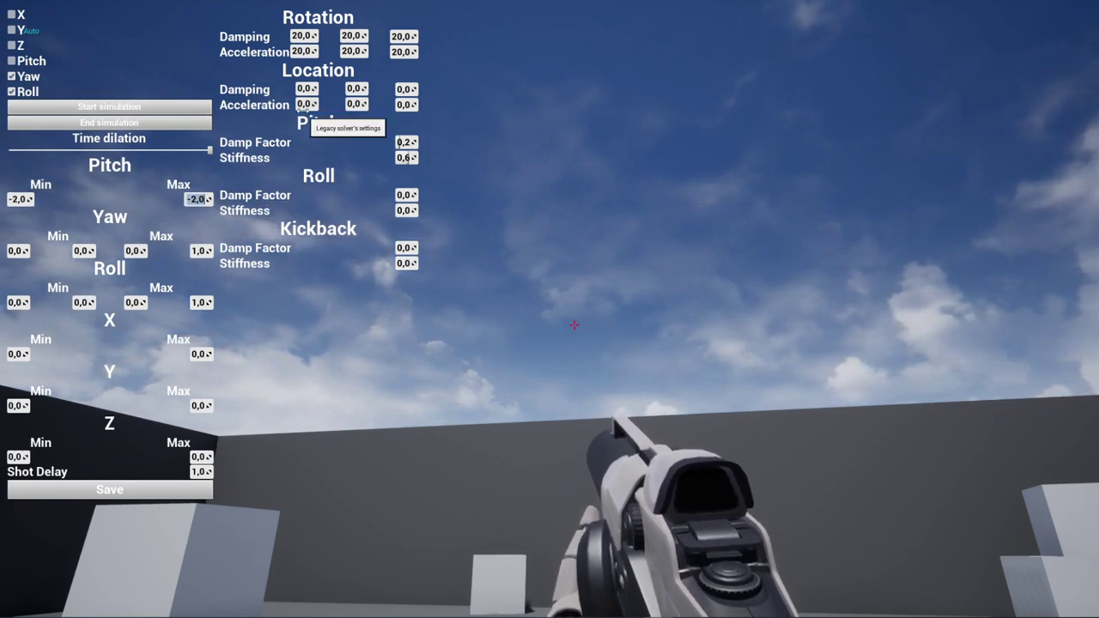
- Zero the third rotation acceleration value and run the recoil simulation preview
{"action": "left_click", "coordinate": [407, 52]}
{"action": "type", "text": "0"}
{"action": "left_click", "coordinate": [117, 124]}
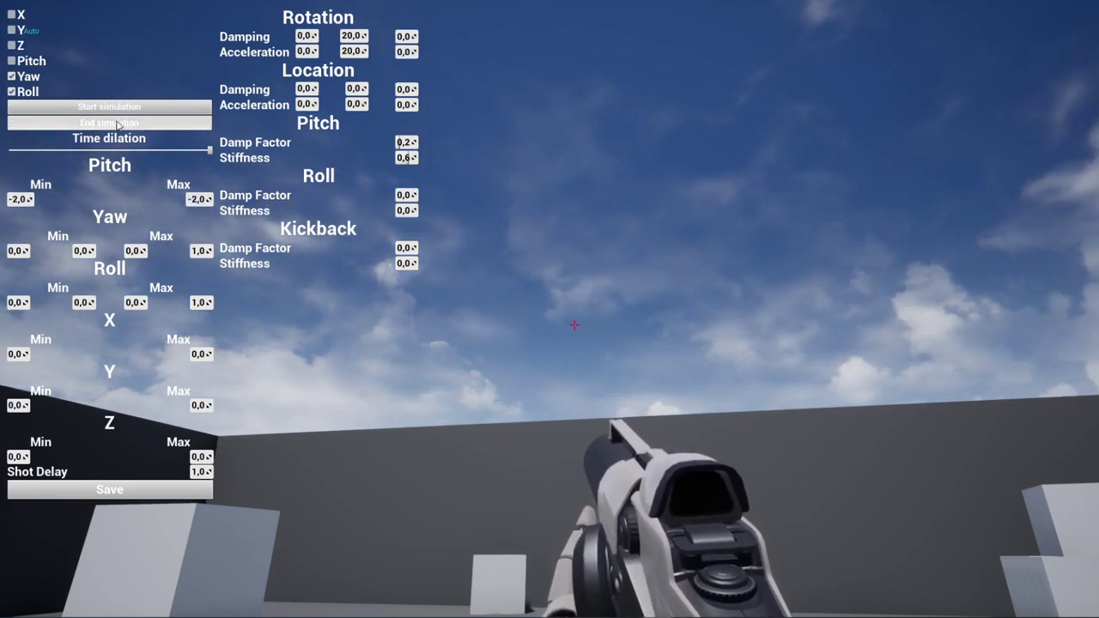
{"action": "left_click", "coordinate": [118, 126]}
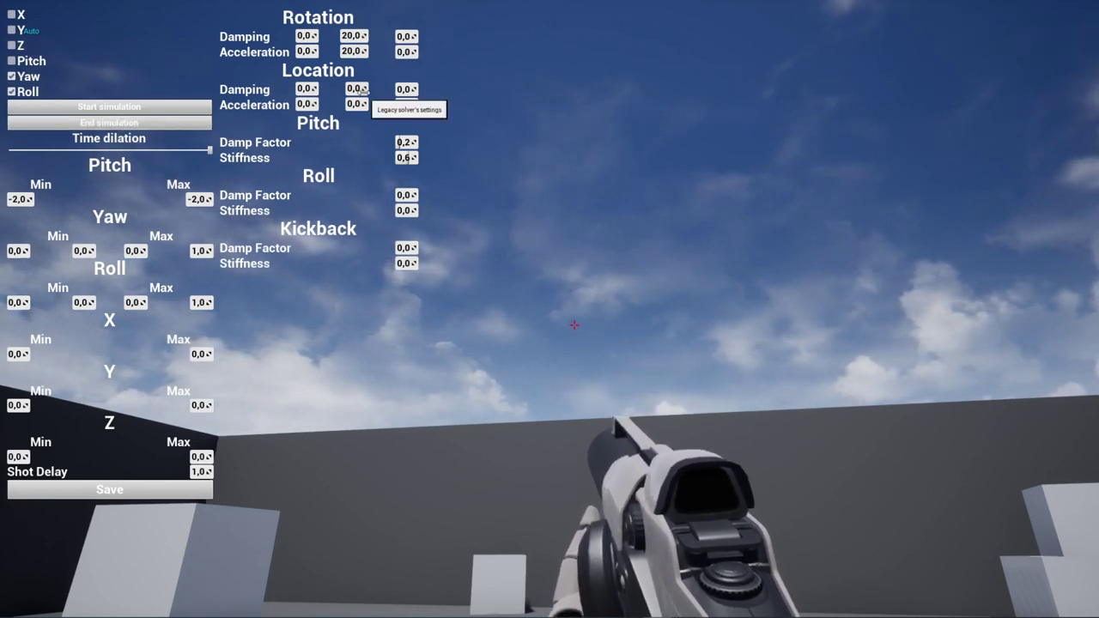
- Set middle rotation damping 35, acceleration 40 and pitch stiffness 0,8, then rerun the simulation
{"action": "left_click", "coordinate": [354, 35]}
{"action": "type", "text": "35"}
{"action": "left_click", "coordinate": [356, 51]}
{"action": "type", "text": "40"}
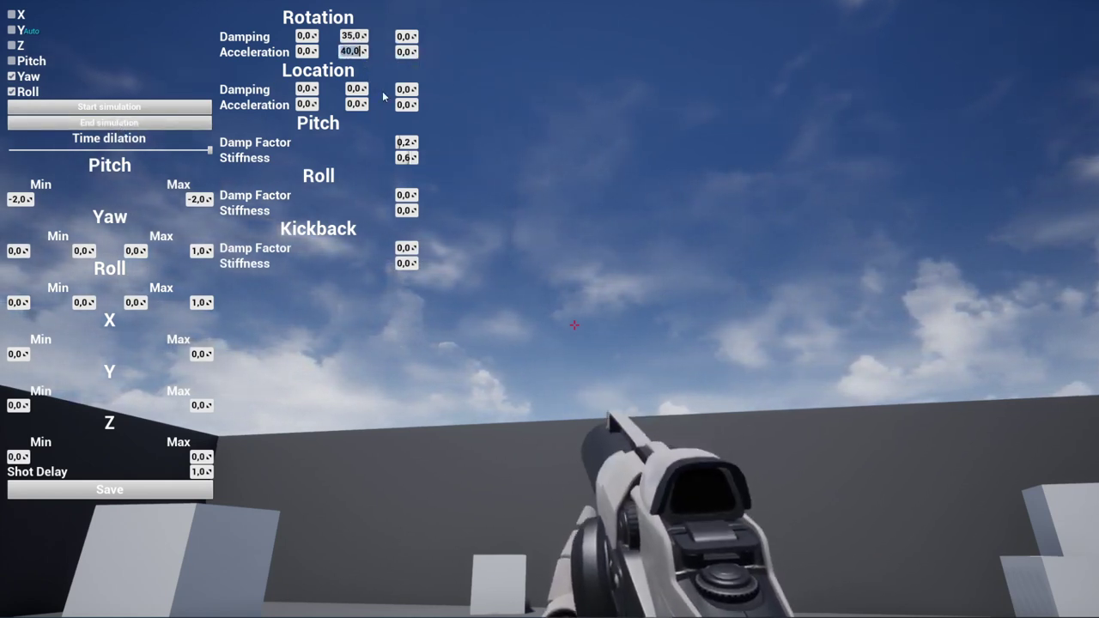
{"action": "left_click", "coordinate": [404, 157]}
{"action": "type", "text": "0,8"}
{"action": "left_click", "coordinate": [135, 126]}
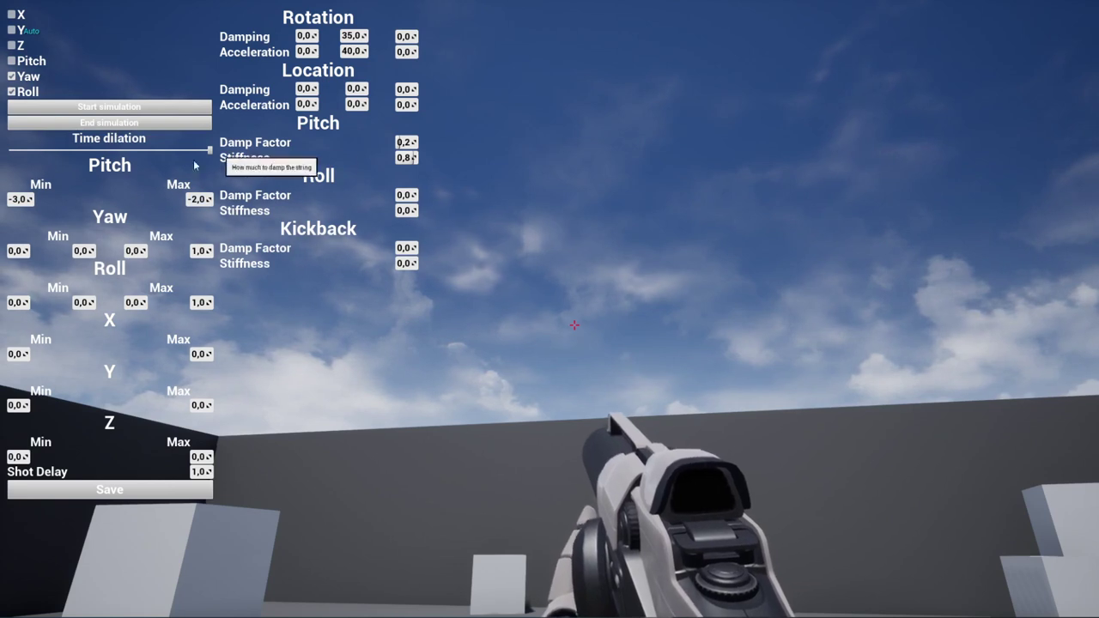
- Lower middle rotation acceleration to 25, restore full time dilation, and set first rotation damping 20
{"action": "left_click", "coordinate": [355, 50]}
{"action": "type", "text": "25"}
{"action": "left_click", "coordinate": [129, 124]}
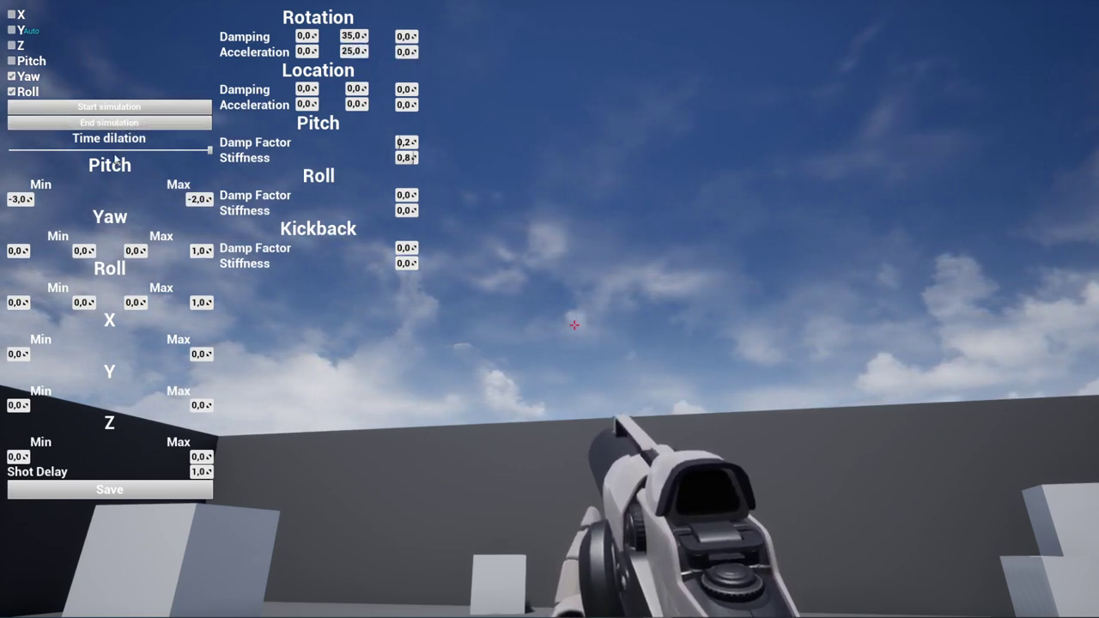
{"action": "left_click_drag", "start_coordinate": [171, 148], "coordinate": [210, 150]}
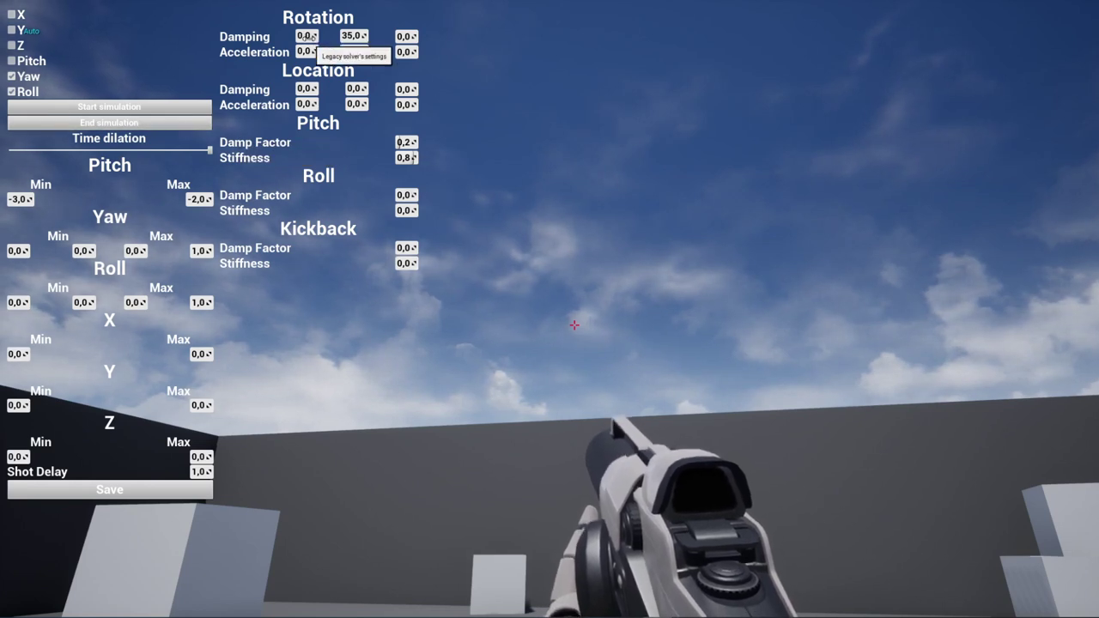
{"action": "type", "text": "20"}
{"action": "key", "text": "Return"}
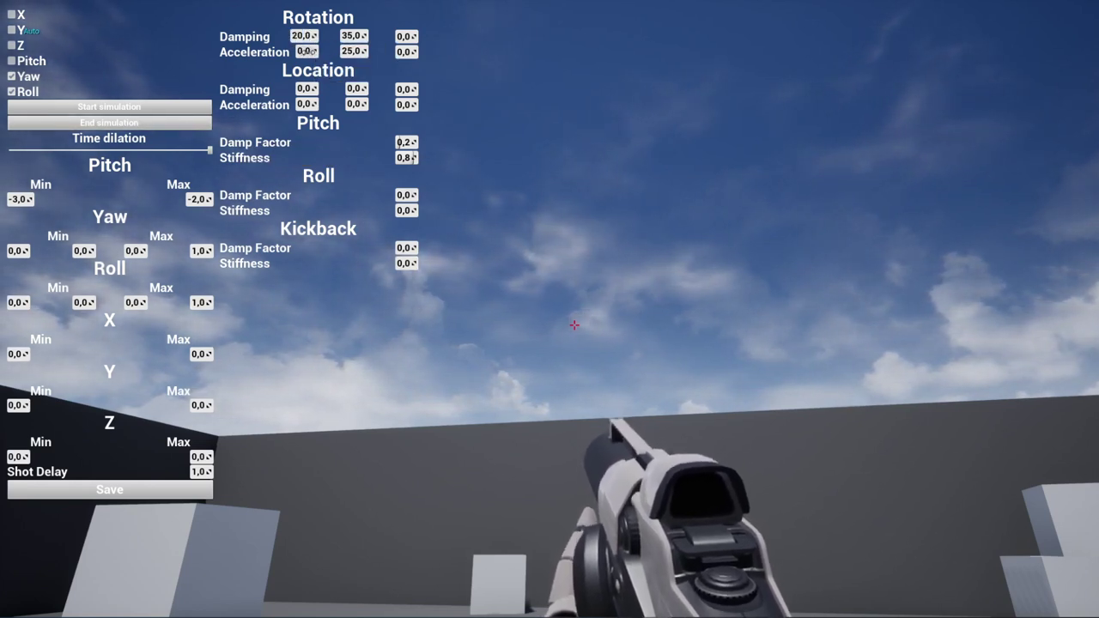
- Set the roll damp factor to 0,1 and roll stiffness to 0,8
{"action": "left_click", "coordinate": [406, 195]}
{"action": "type", "text": "0,1"}
{"action": "left_click", "coordinate": [406, 211]}
{"action": "type", "text": "0,8"}
{"action": "key", "text": "Return"}
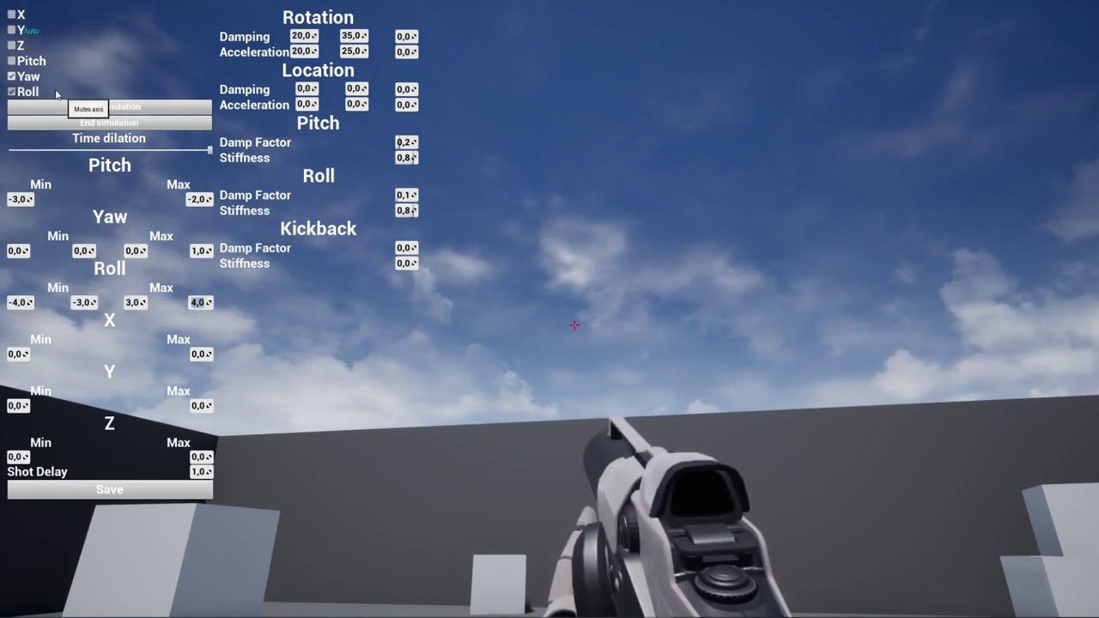
- Leave only the Pitch axis enabled, disabling Yaw and Roll
{"action": "left_click", "coordinate": [12, 76]}
{"action": "left_click", "coordinate": [12, 91]}
{"action": "left_click", "coordinate": [12, 61]}
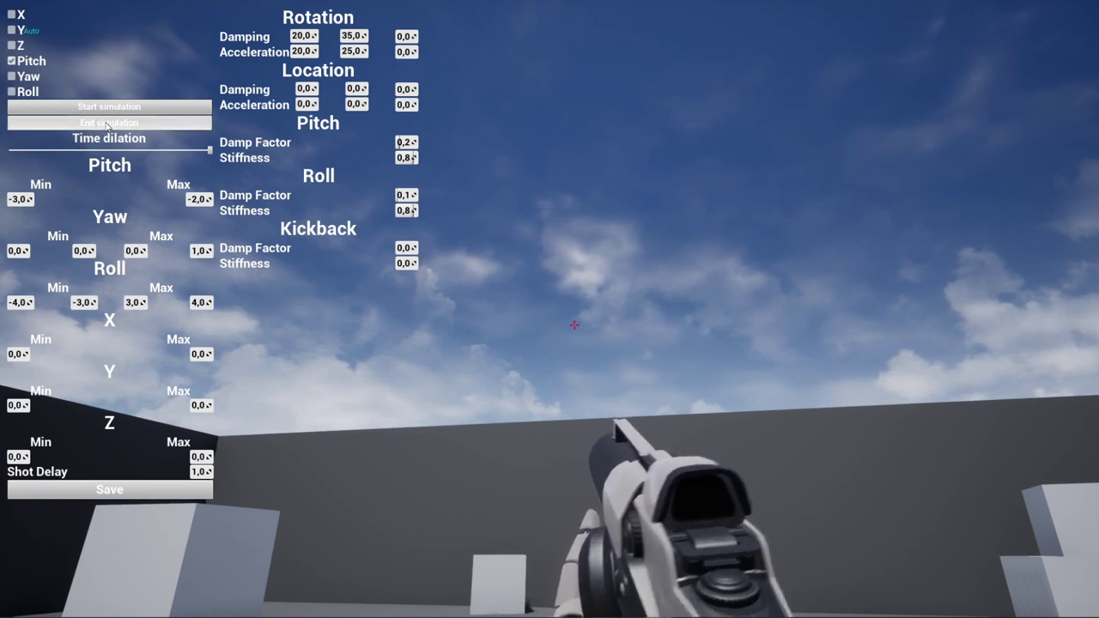
- Start and stop the recoil simulation repeatedly to test the pitch-only recoil
{"action": "left_click", "coordinate": [134, 108]}
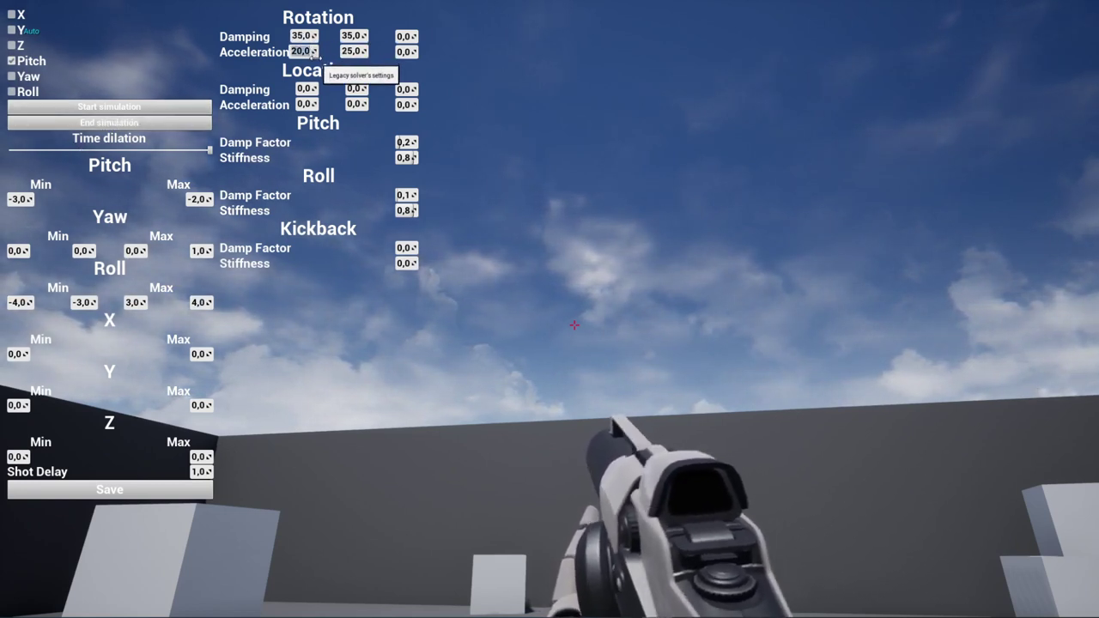
{"action": "left_click", "coordinate": [137, 110]}
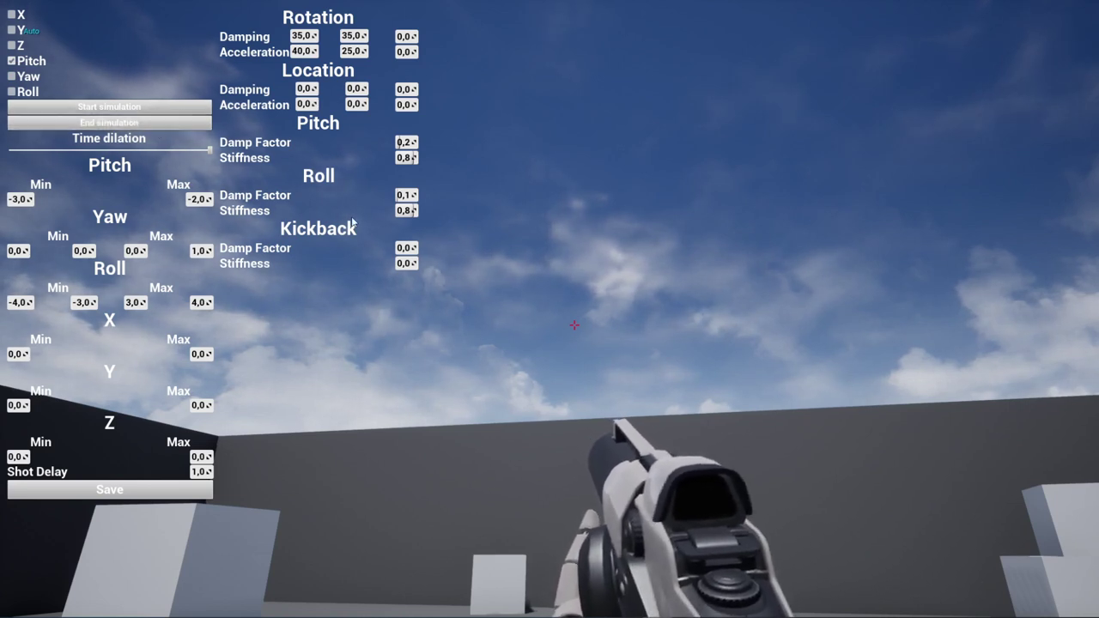
{"action": "left_click", "coordinate": [125, 127]}
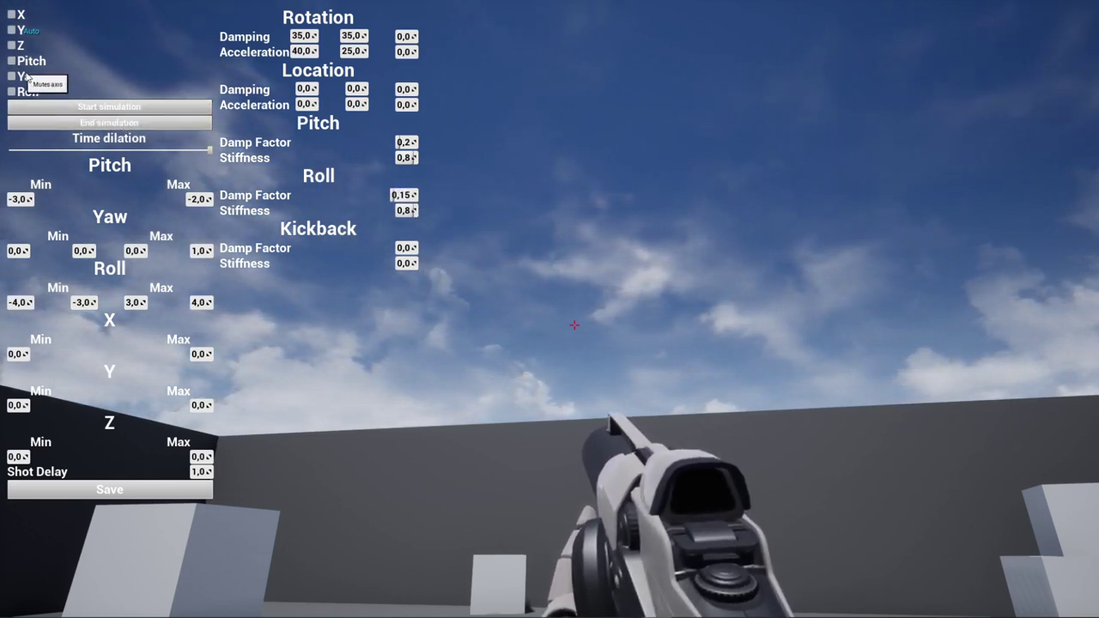
{"action": "left_click", "coordinate": [127, 110]}
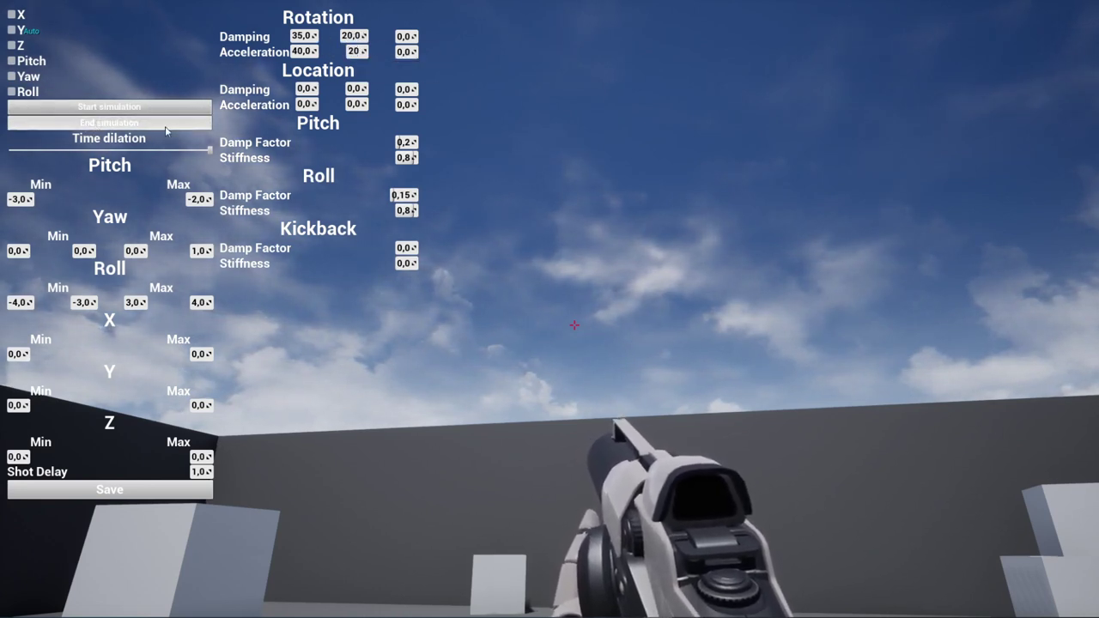
{"action": "left_click", "coordinate": [134, 127]}
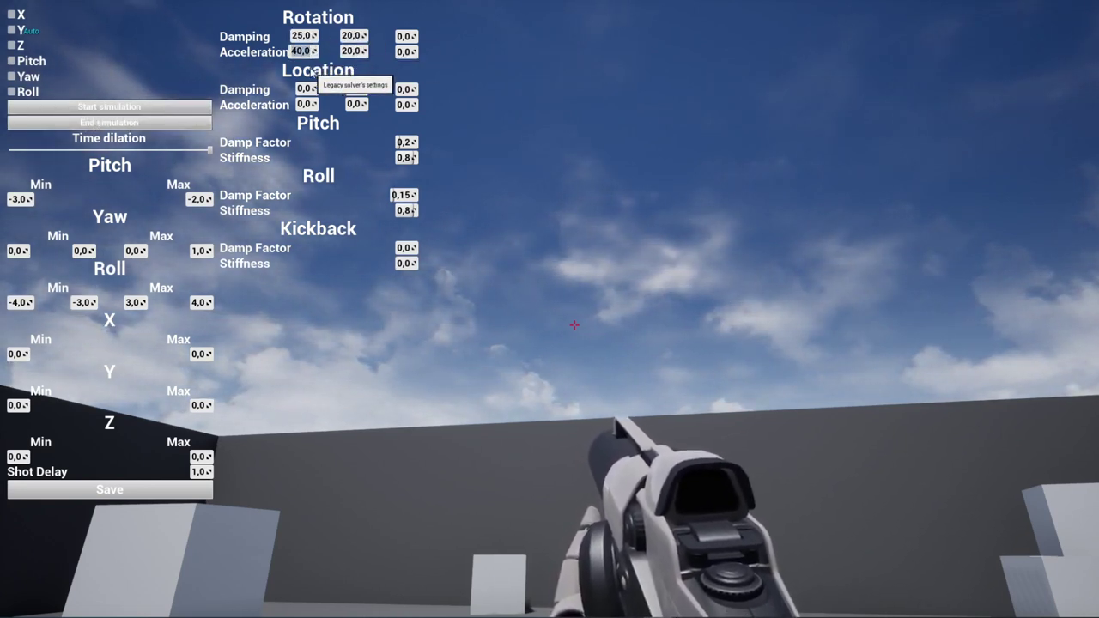
{"action": "left_click", "coordinate": [129, 123]}
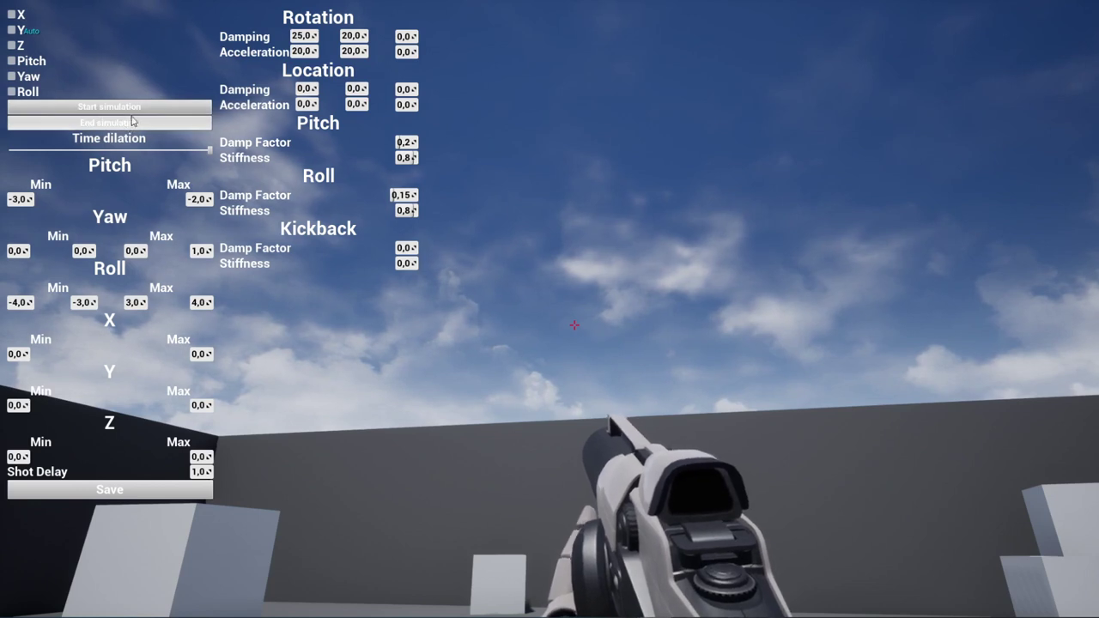
- Stop the simulation and set the third rotation damping and acceleration to 10
{"action": "left_click", "coordinate": [129, 122]}
{"action": "left_click", "coordinate": [407, 36]}
{"action": "type", "text": "10"}
{"action": "key", "text": "Tab"}
{"action": "type", "text": "10"}
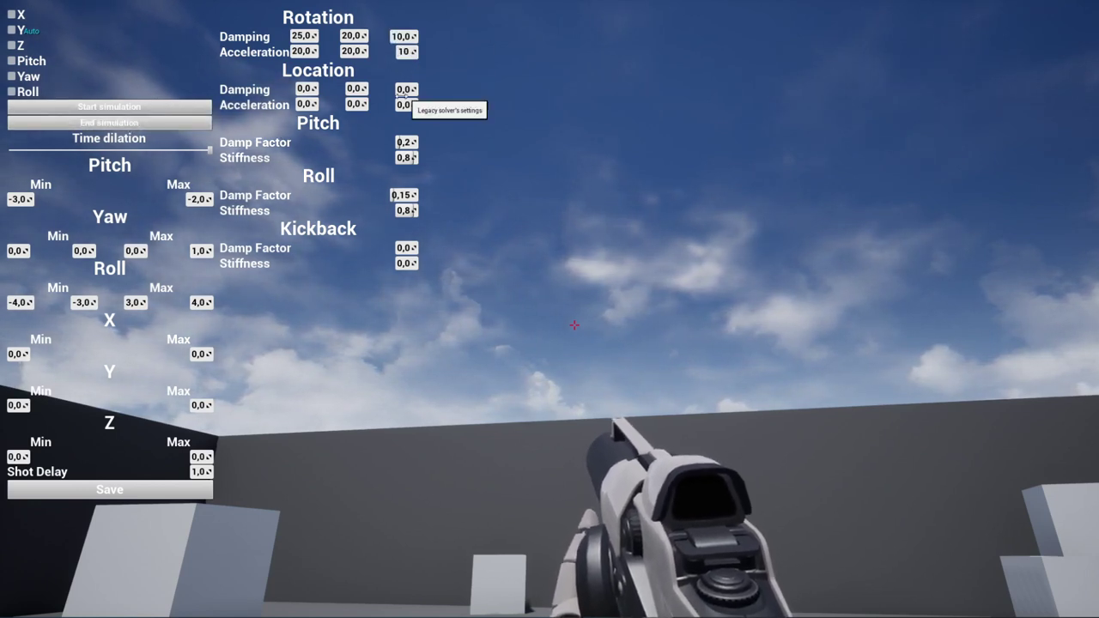
{"action": "key", "text": "Return"}
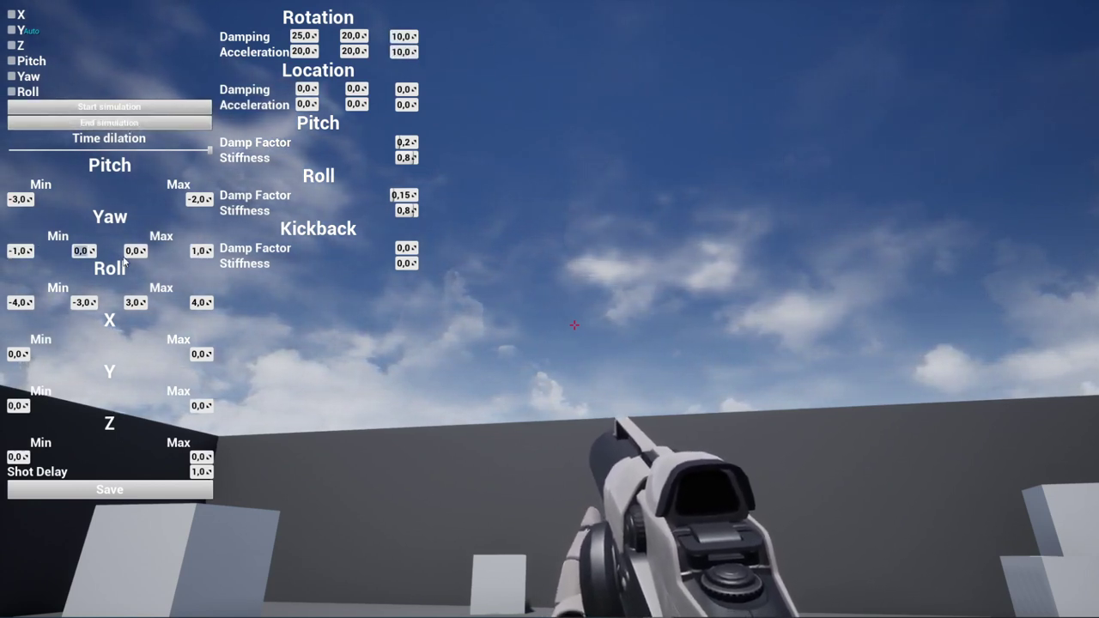
{"action": "type", "text": "-.5"}
- Widen the yaw recoil range to -3/-2 and 2/3, isolating yaw with the axis mutes
{"action": "left_click", "coordinate": [136, 251]}
{"action": "type", "text": ".5"}
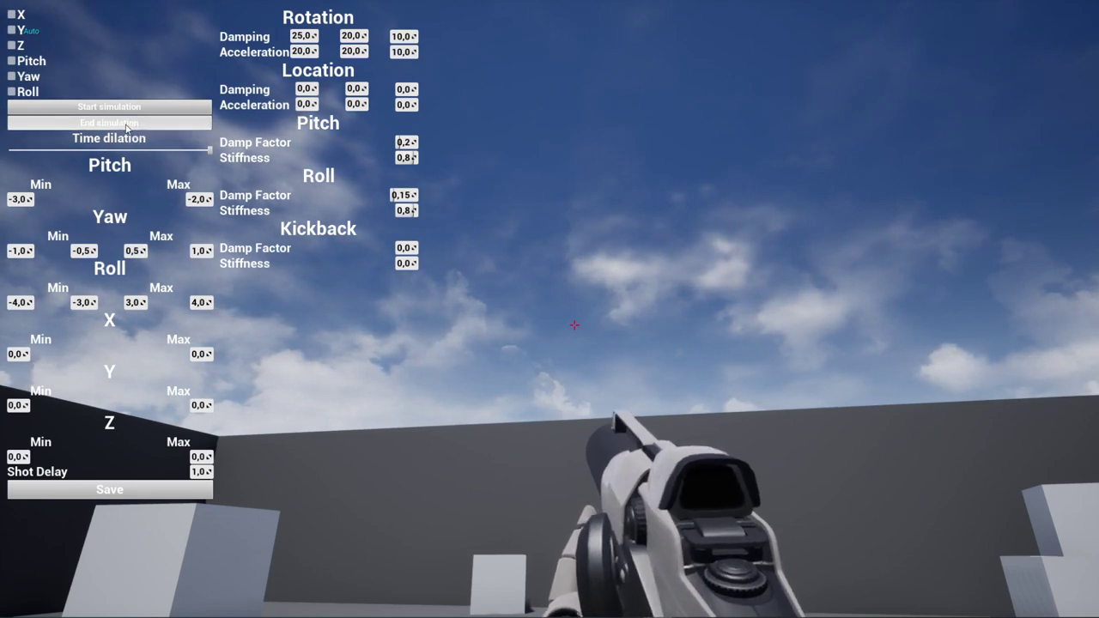
{"action": "left_click", "coordinate": [11, 76]}
{"action": "left_click", "coordinate": [11, 91]}
{"action": "left_click", "coordinate": [11, 76]}
{"action": "left_click", "coordinate": [11, 60]}
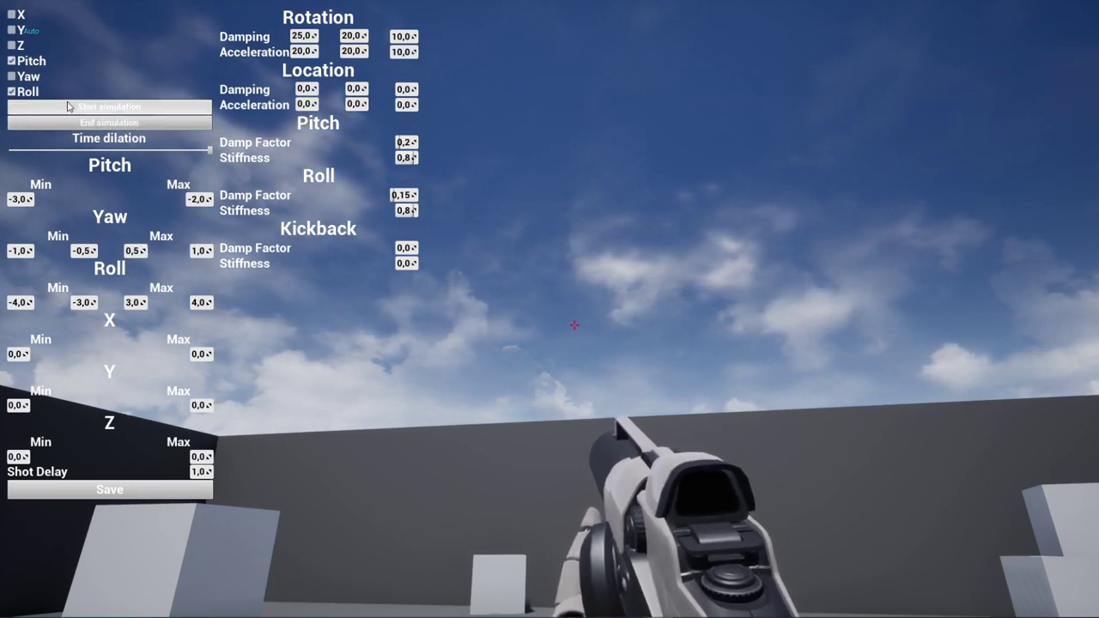
{"action": "left_click", "coordinate": [403, 36]}
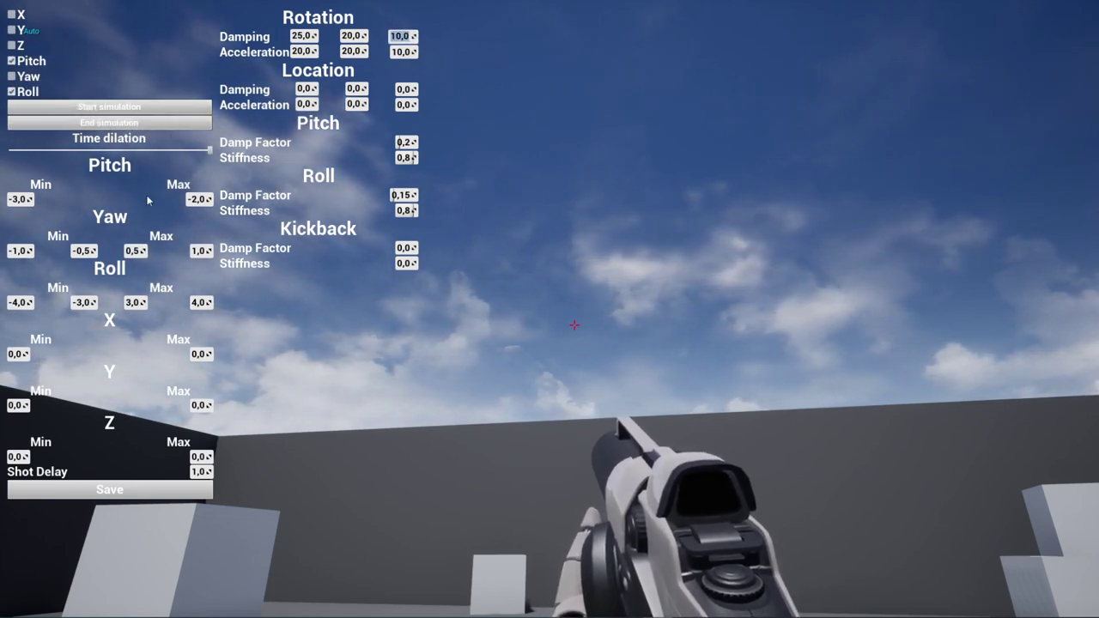
{"action": "left_click", "coordinate": [87, 250]}
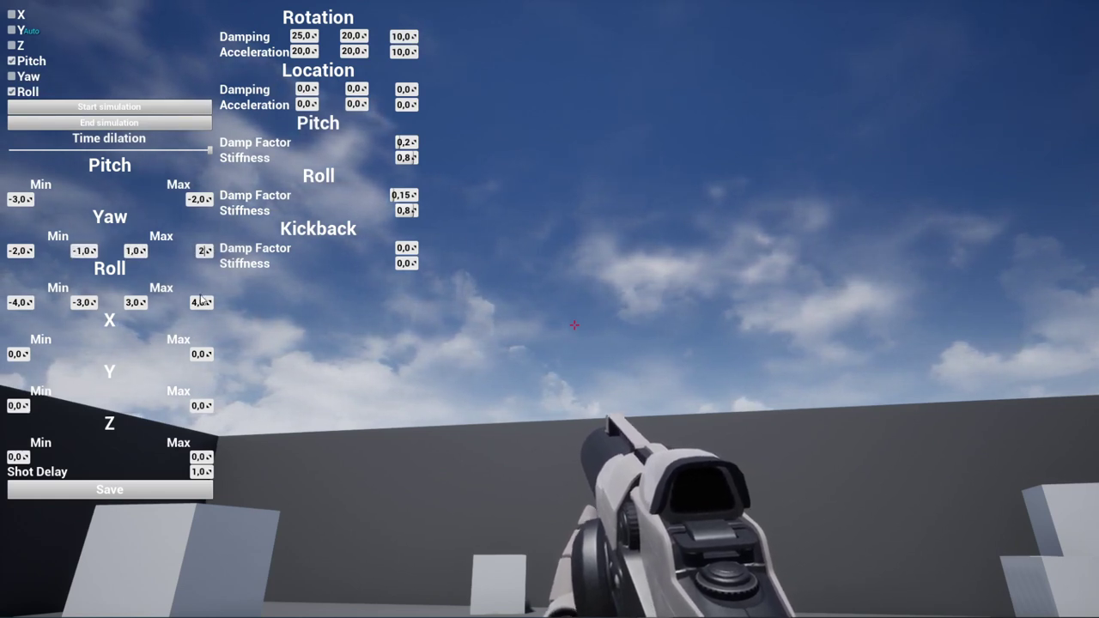
{"action": "key", "text": "Return"}
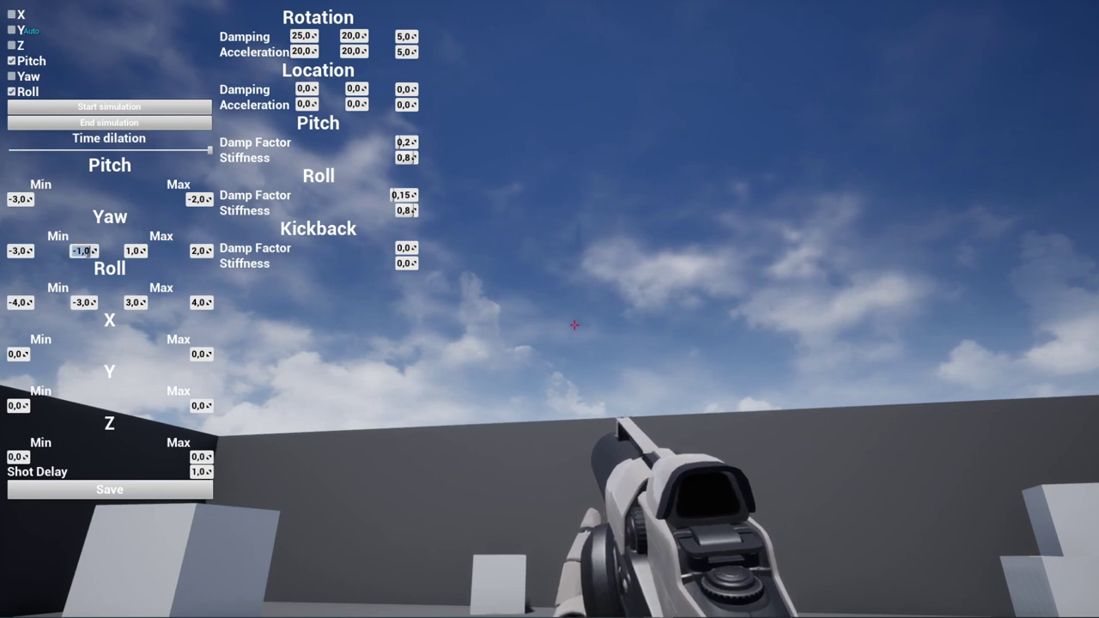
{"action": "type", "text": "3"}
{"action": "key", "text": "Return"}
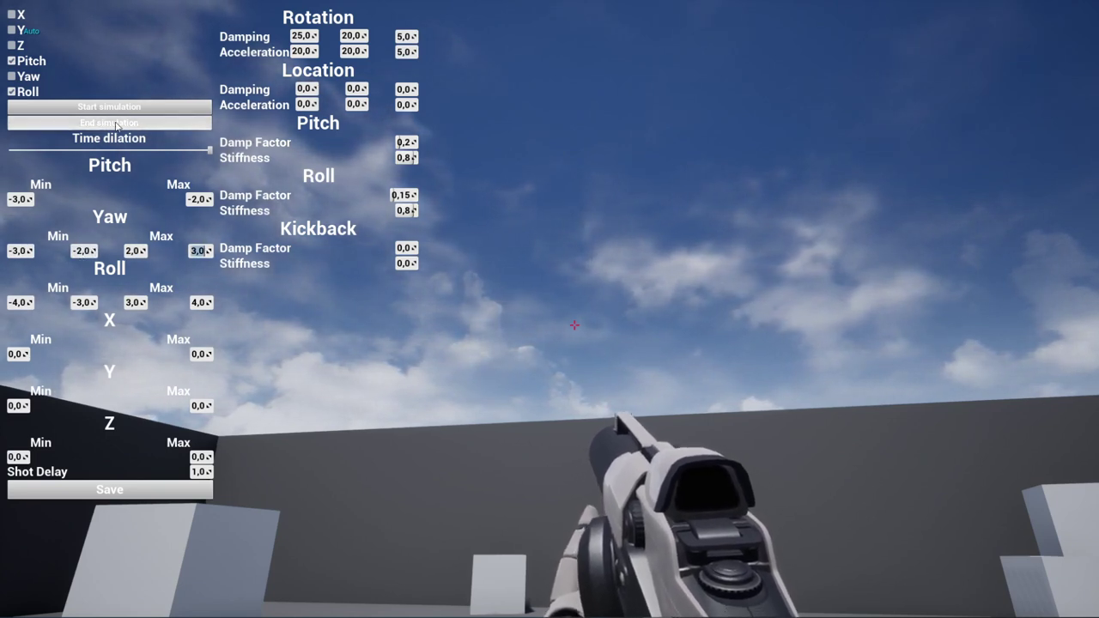
- Unmute the pitch axis and mute the yaw and roll axes
{"action": "left_click", "coordinate": [115, 125]}
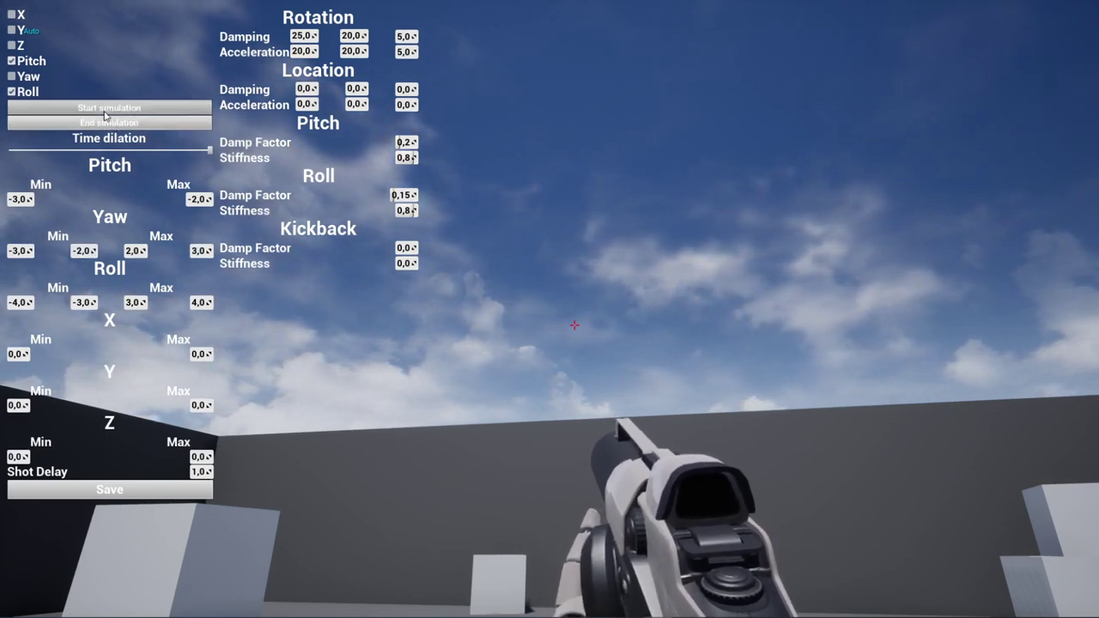
{"action": "left_click", "coordinate": [12, 77]}
{"action": "left_click", "coordinate": [11, 61]}
{"action": "left_click", "coordinate": [11, 91]}
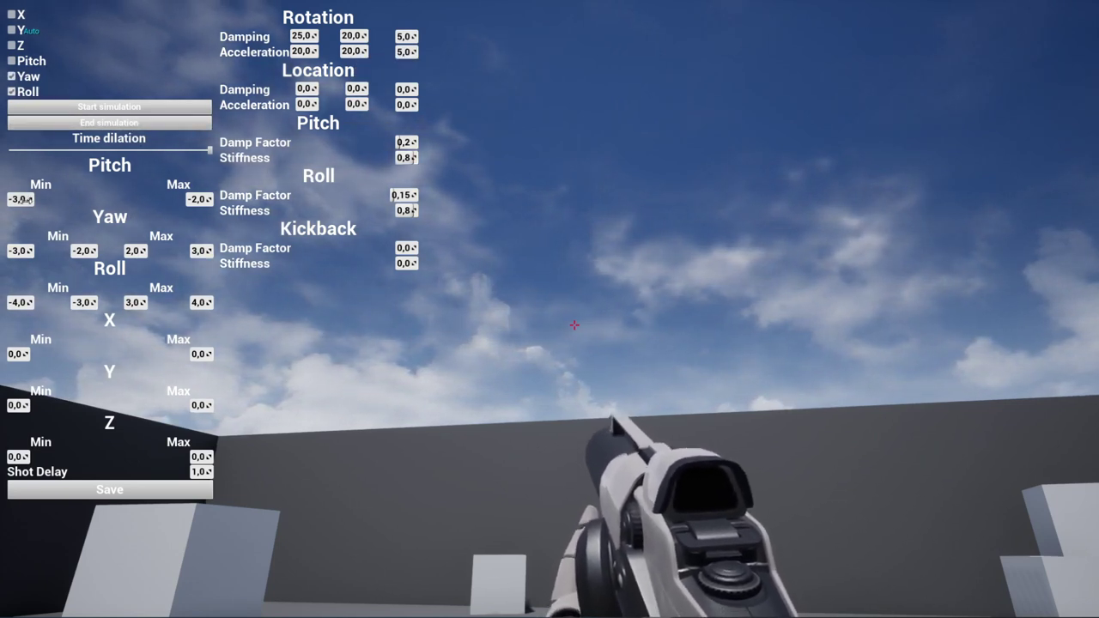
- Set the second rotation acceleration to 8 and restart the recoil test simulation
{"action": "left_click", "coordinate": [353, 51]}
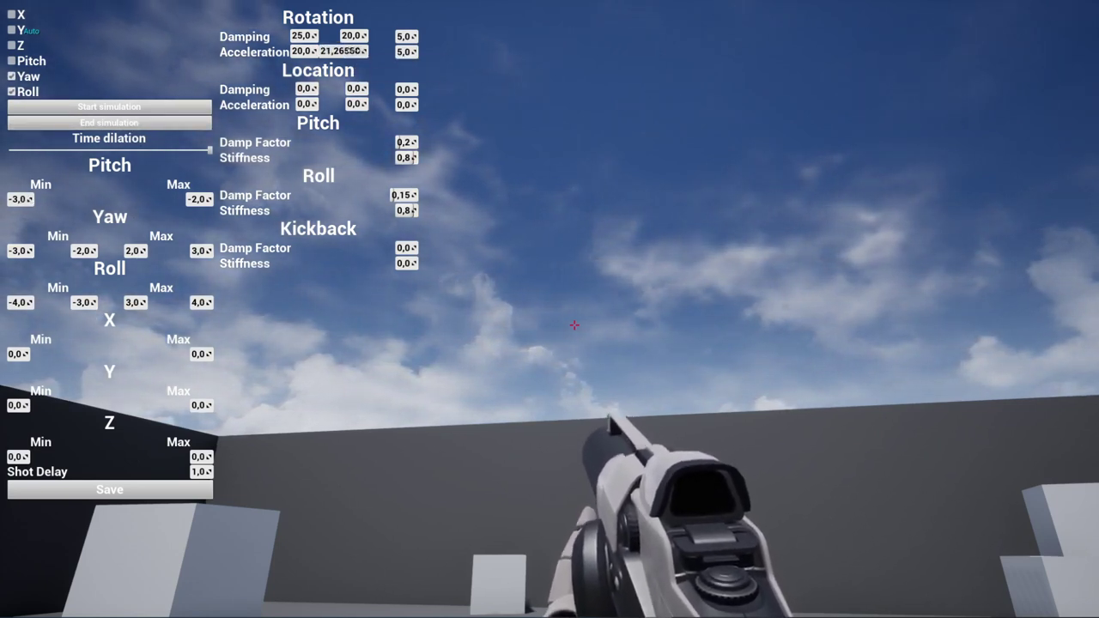
{"action": "type", "text": "15"}
{"action": "key", "text": "Return"}
{"action": "type", "text": "5"}
{"action": "key", "text": "Return"}
{"action": "type", "text": "3"}
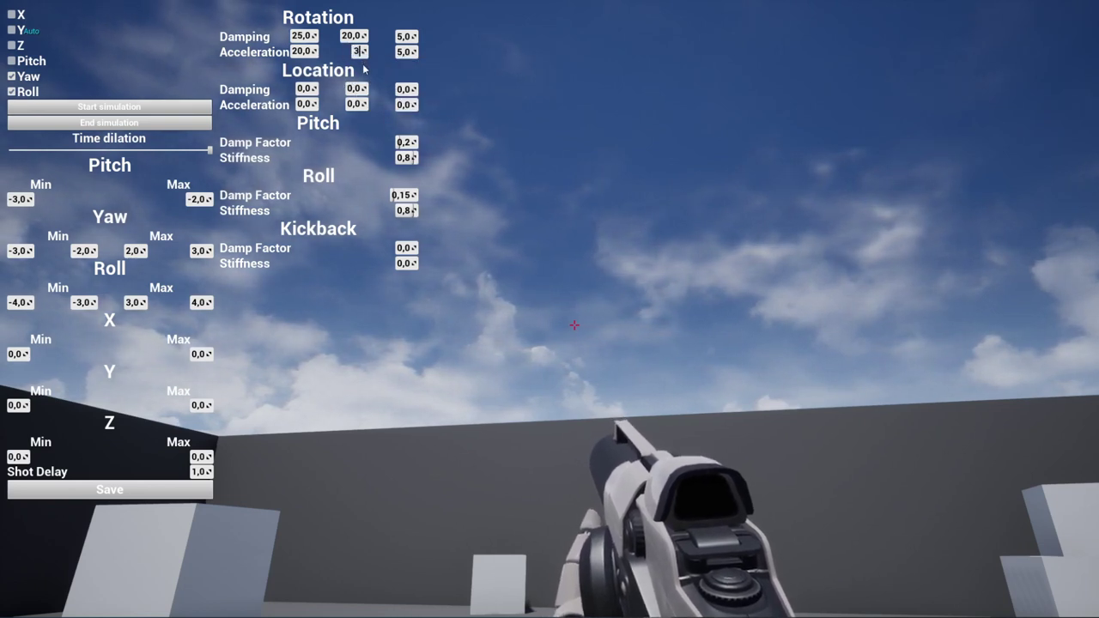
{"action": "key", "text": "Return"}
{"action": "left_click", "coordinate": [137, 125]}
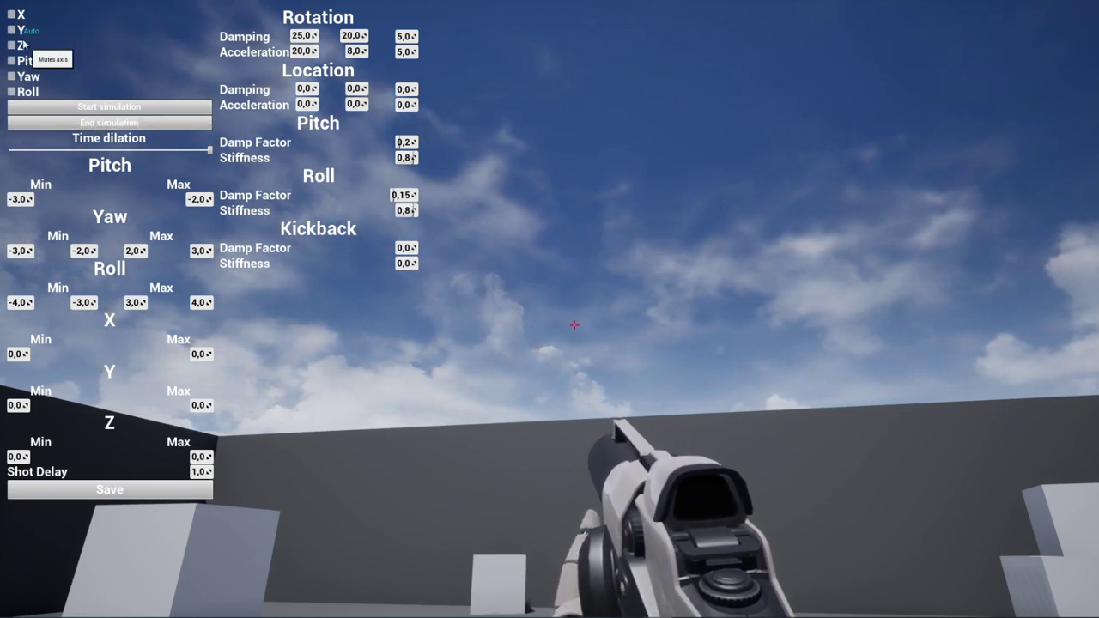
{"action": "left_click", "coordinate": [18, 354]}
{"action": "type", "text": "-5"}
- Set the X recoil range to 5 and mute the pitch, yaw and roll axes
{"action": "left_click", "coordinate": [206, 354]}
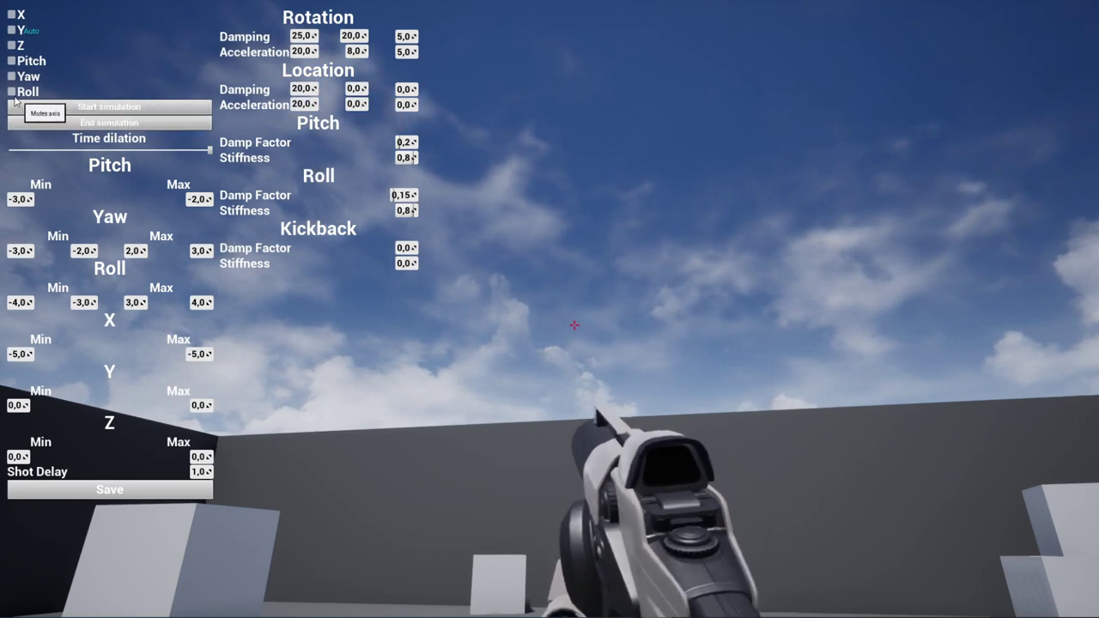
{"action": "left_click", "coordinate": [11, 61]}
{"action": "left_click", "coordinate": [11, 77]}
{"action": "left_click", "coordinate": [11, 92]}
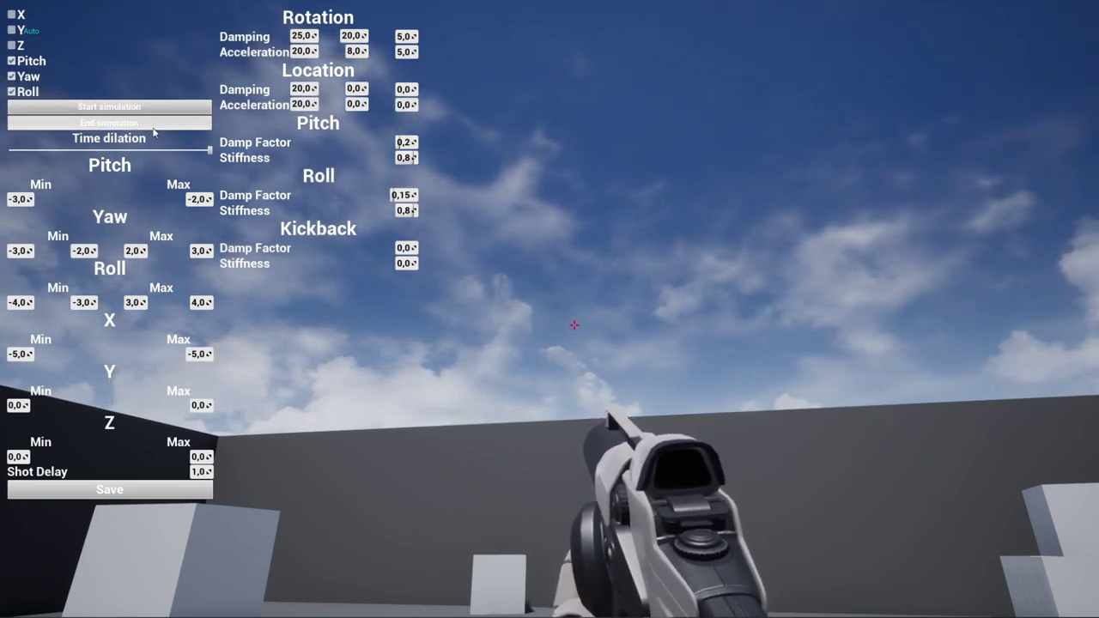
- Set the kickback damp factor to 0,3 and stiffness to 0,8
{"action": "left_click", "coordinate": [406, 248]}
{"action": "type", "text": "0,2"}
{"action": "left_click", "coordinate": [418, 264]}
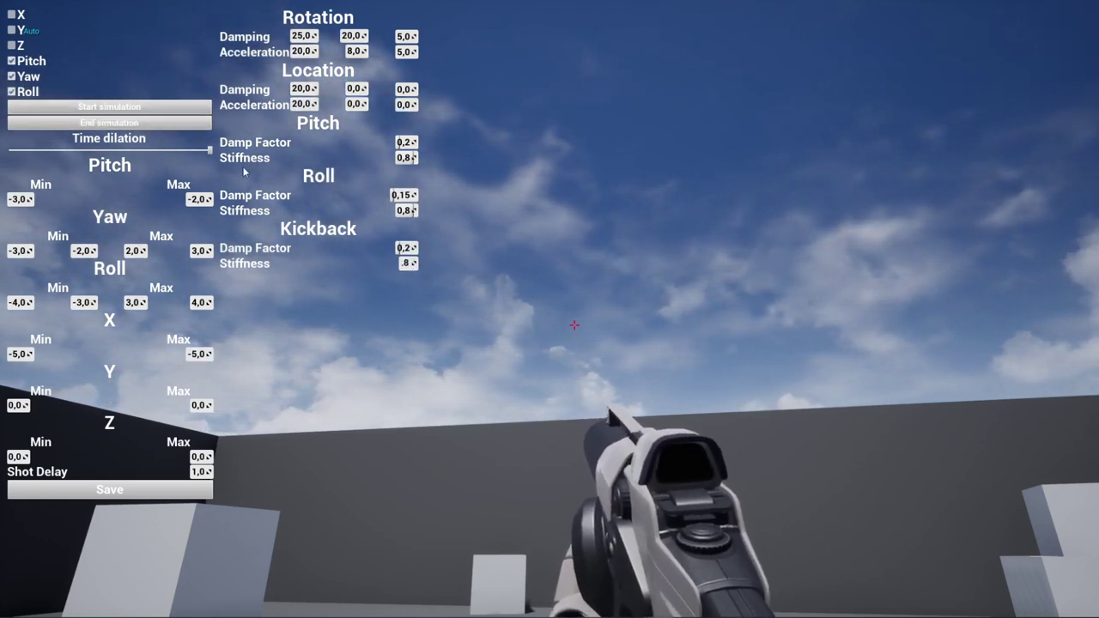
{"action": "type", "text": "0,8"}
{"action": "type", "text": "5"}
{"action": "key", "text": "Tab"}
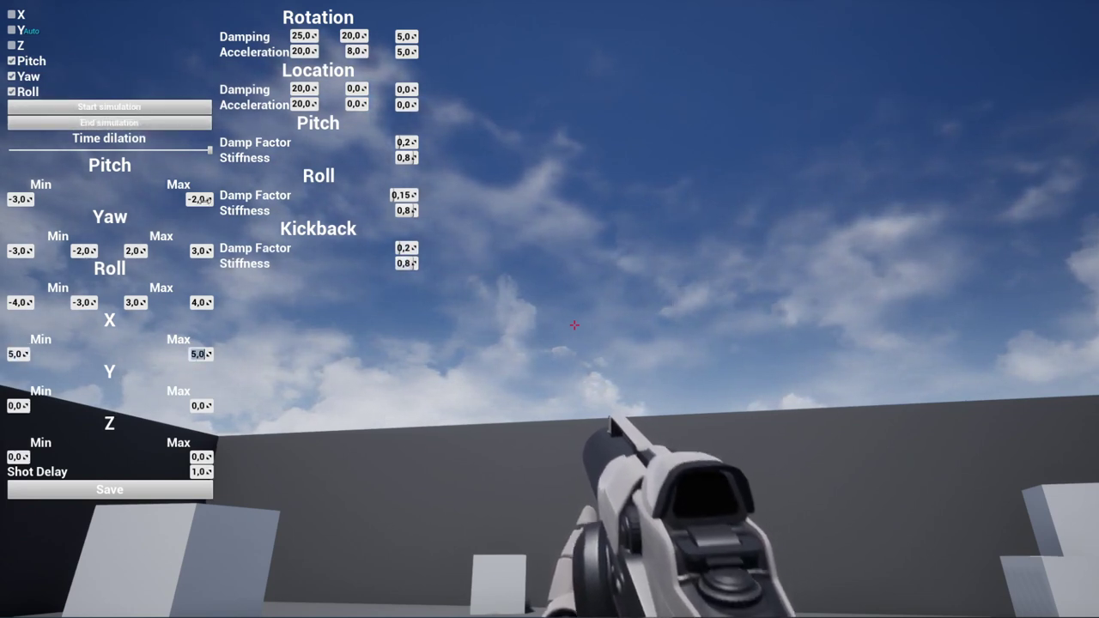
- Test in slowed time and back at normal speed, then unmute pitch, yaw and roll
{"action": "left_click", "coordinate": [111, 149]}
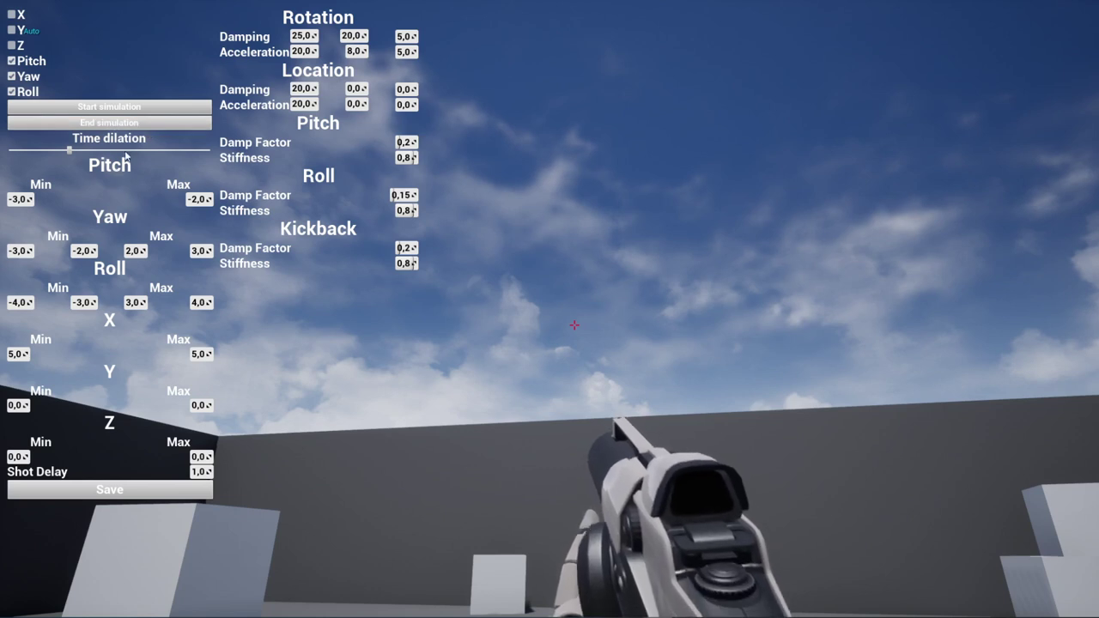
{"action": "left_click", "coordinate": [206, 150]}
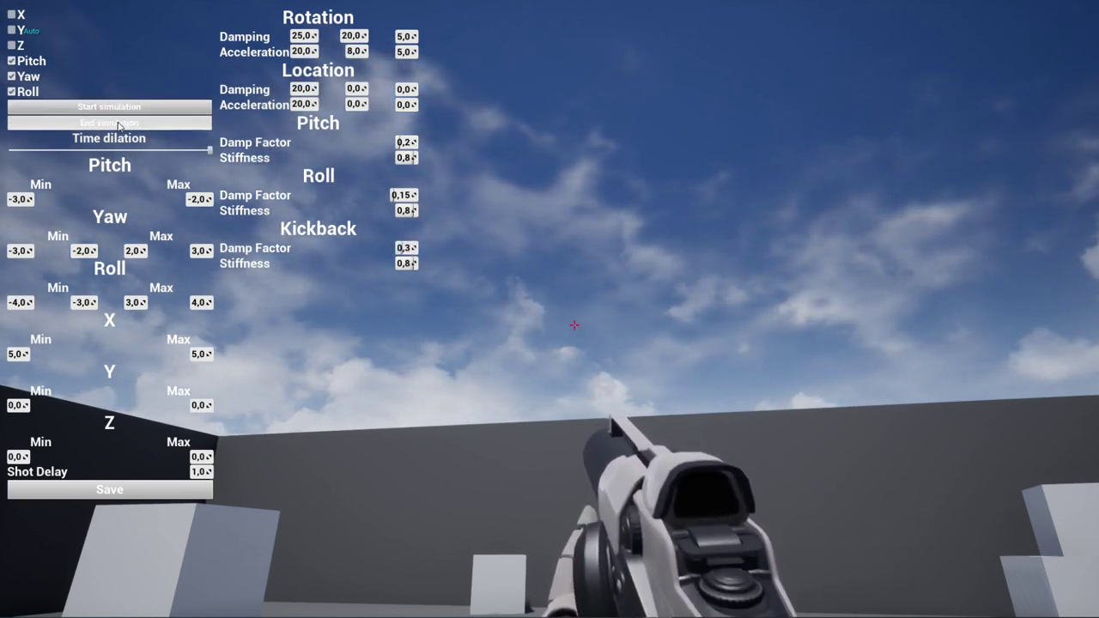
{"action": "left_click", "coordinate": [13, 61]}
{"action": "left_click", "coordinate": [71, 109]}
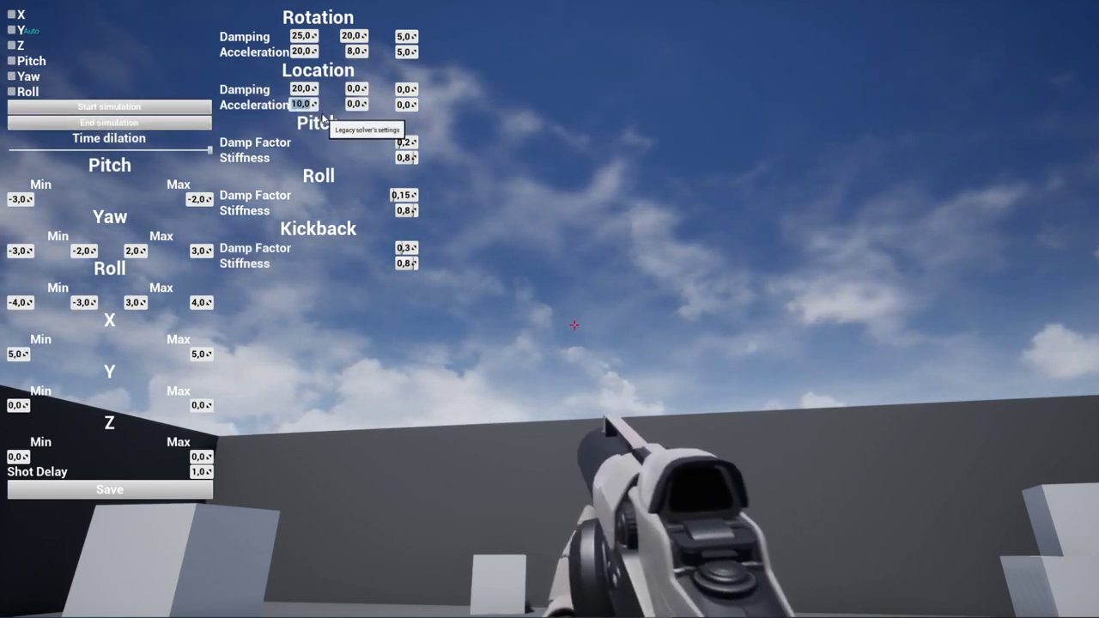
- Set location damping 18, acceleration 8 and kickback damp factor 0,25, re-enabling all rotation axes
{"action": "key", "text": "BackSpace"}
{"action": "key", "text": "BackSpace"}
{"action": "key", "text": "Return"}
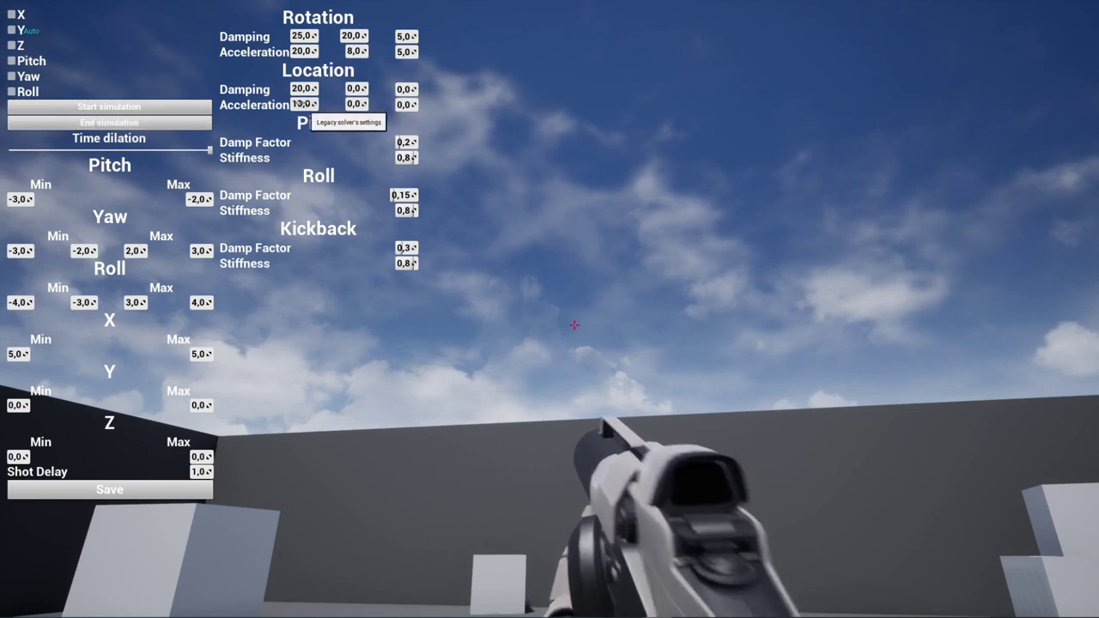
{"action": "mouse_move", "coordinate": [303, 104]}
{"action": "left_mouse_down"}
{"action": "mouse_move", "coordinate": [284, 104]}
{"action": "mouse_move", "coordinate": [284, 88]}
{"action": "left_mouse_up"}
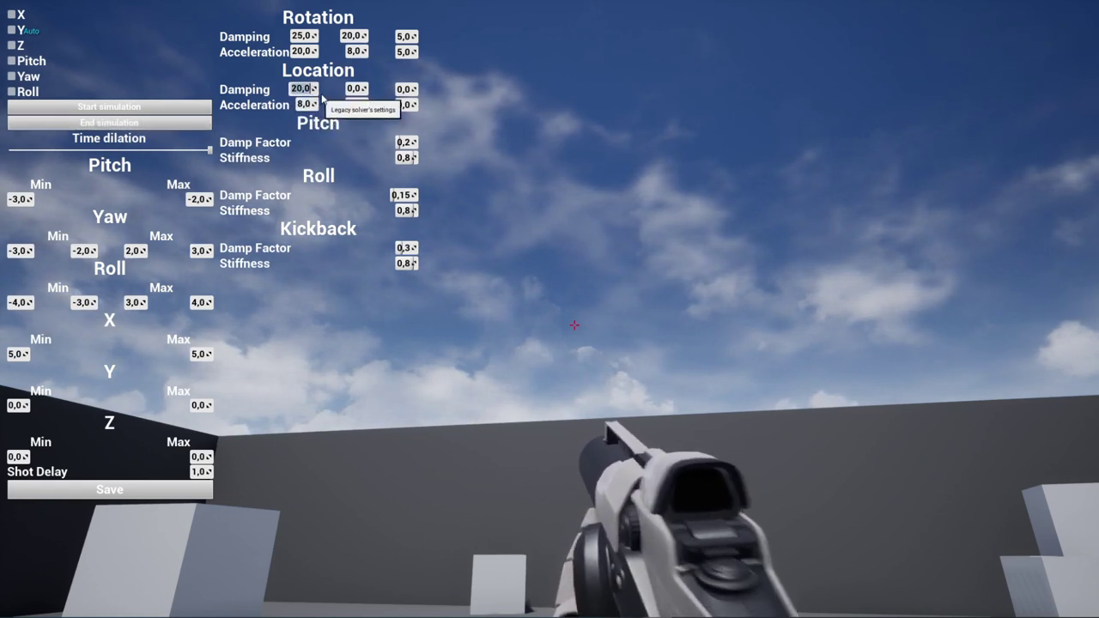
{"action": "left_click", "coordinate": [12, 92]}
{"action": "left_click_drag", "start_coordinate": [406, 248], "coordinate": [361, 206]}
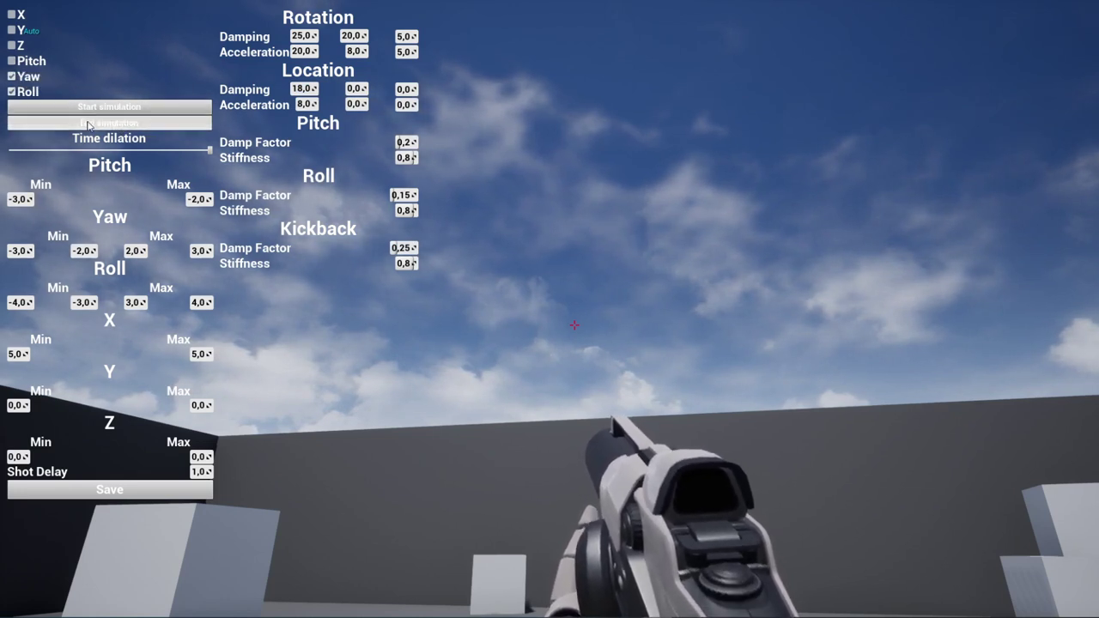
{"action": "left_click", "coordinate": [11, 61]}
{"action": "left_click", "coordinate": [11, 77]}
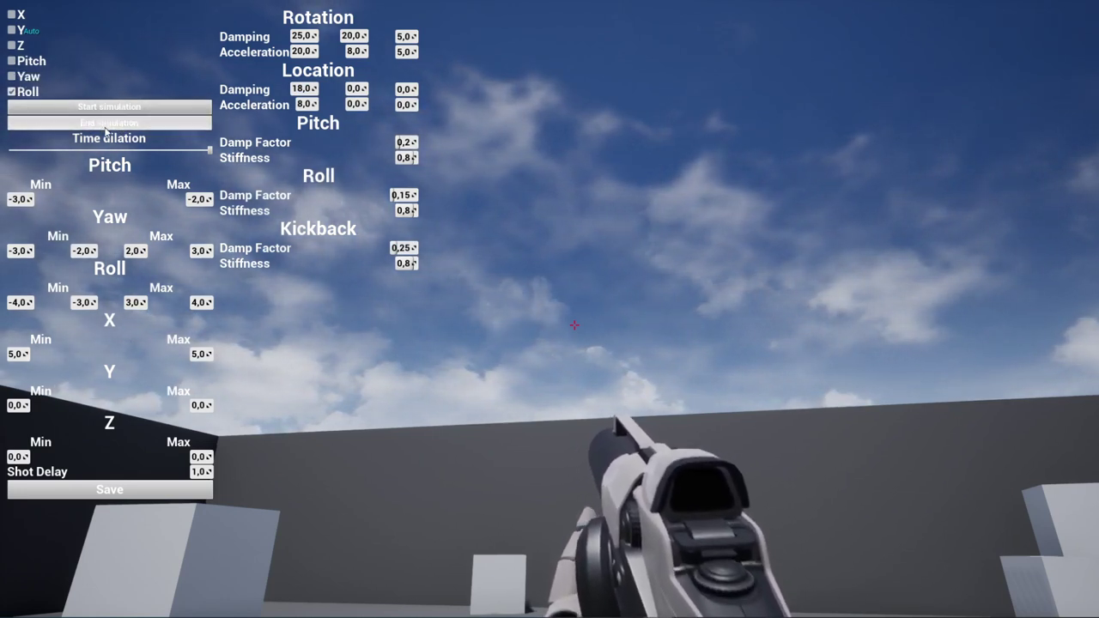
{"action": "left_click", "coordinate": [11, 92]}
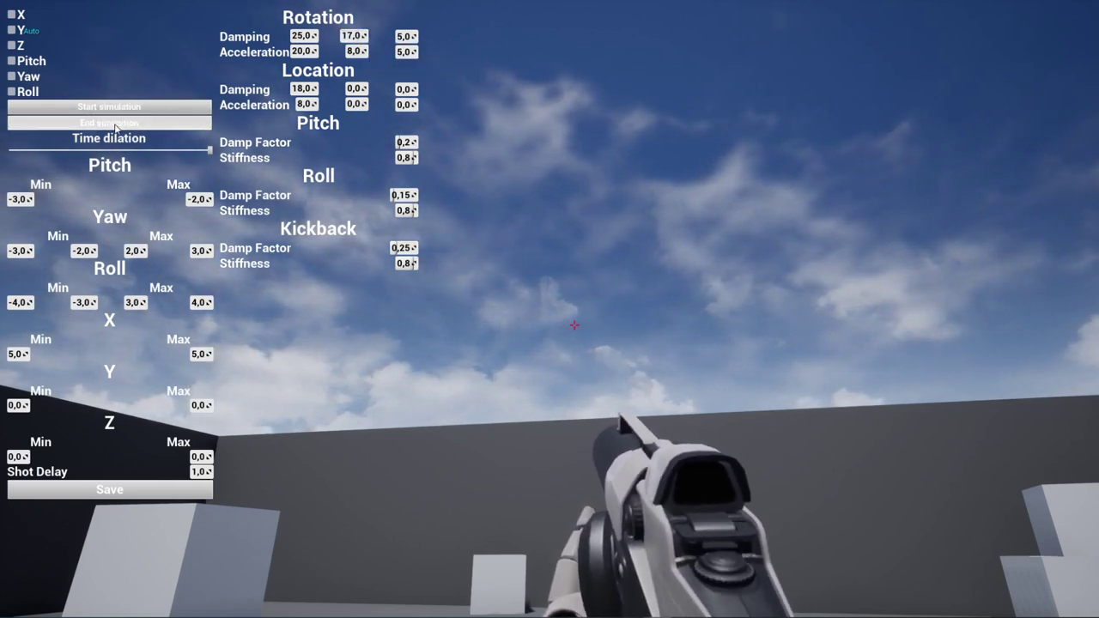
- Set the pitch range to -4 to -3 and the Y range to -2 to 2
{"action": "left_click", "coordinate": [116, 127]}
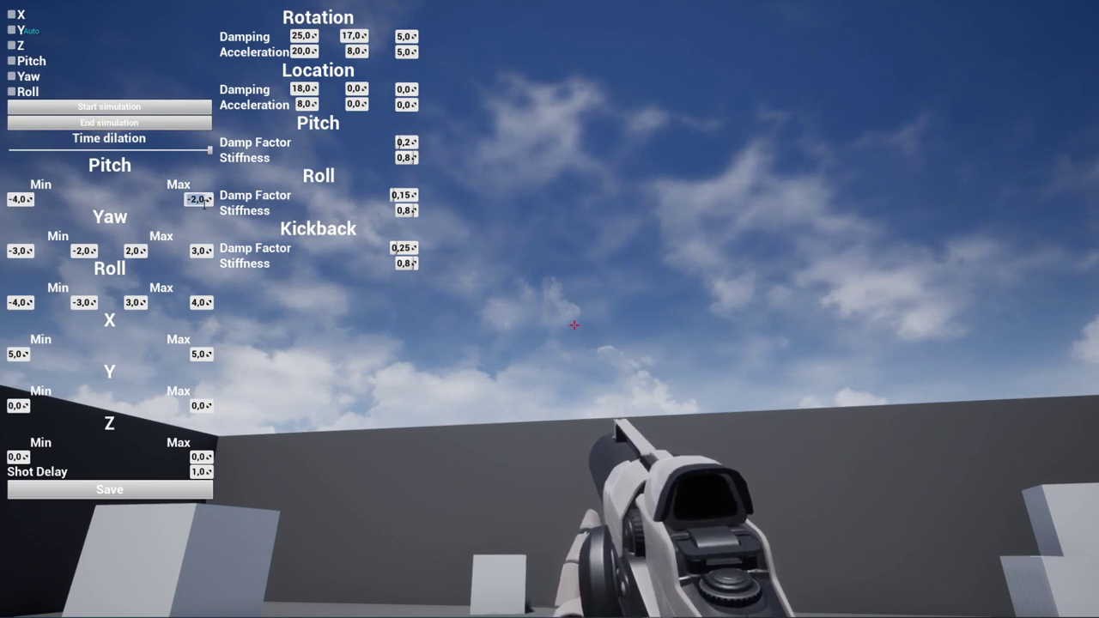
{"action": "type", "text": "-3"}
{"action": "left_click", "coordinate": [116, 127]}
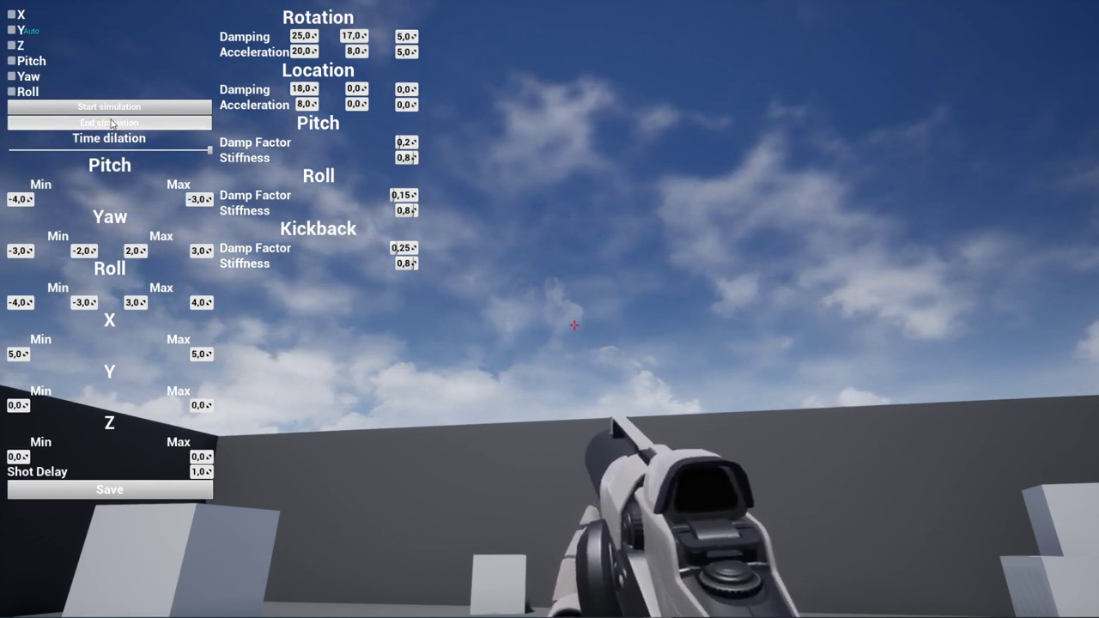
{"action": "left_click", "coordinate": [111, 127]}
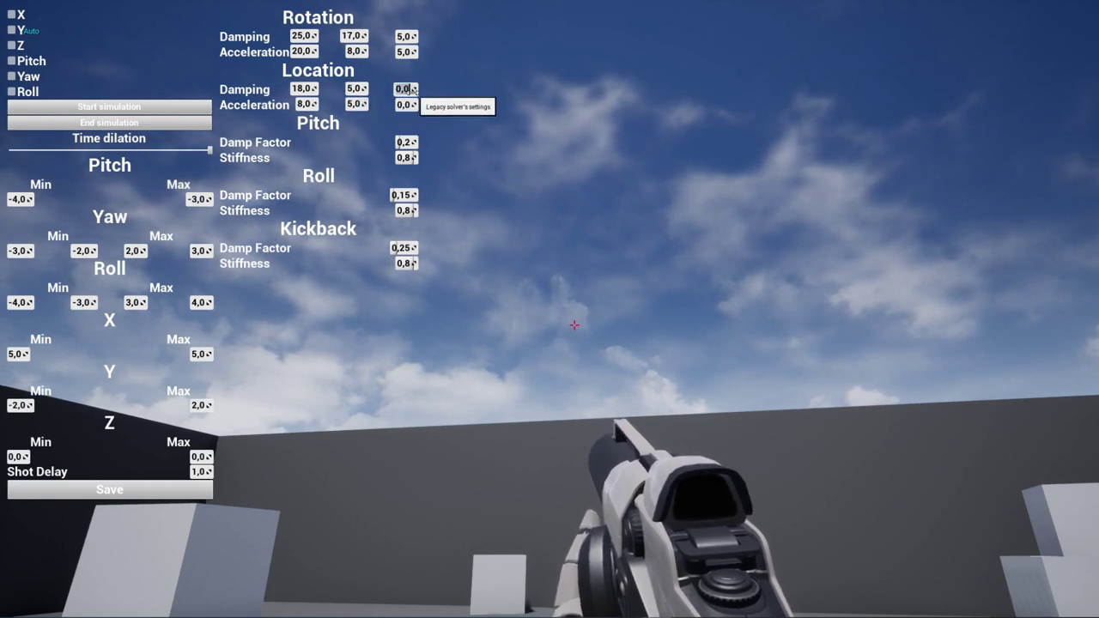
{"action": "key", "text": "Tab"}
{"action": "key", "text": "Tab"}
- Enter -0,5 in the active field and mute the X, Y, pitch and yaw axes
{"action": "type", "text": "-0,5"}
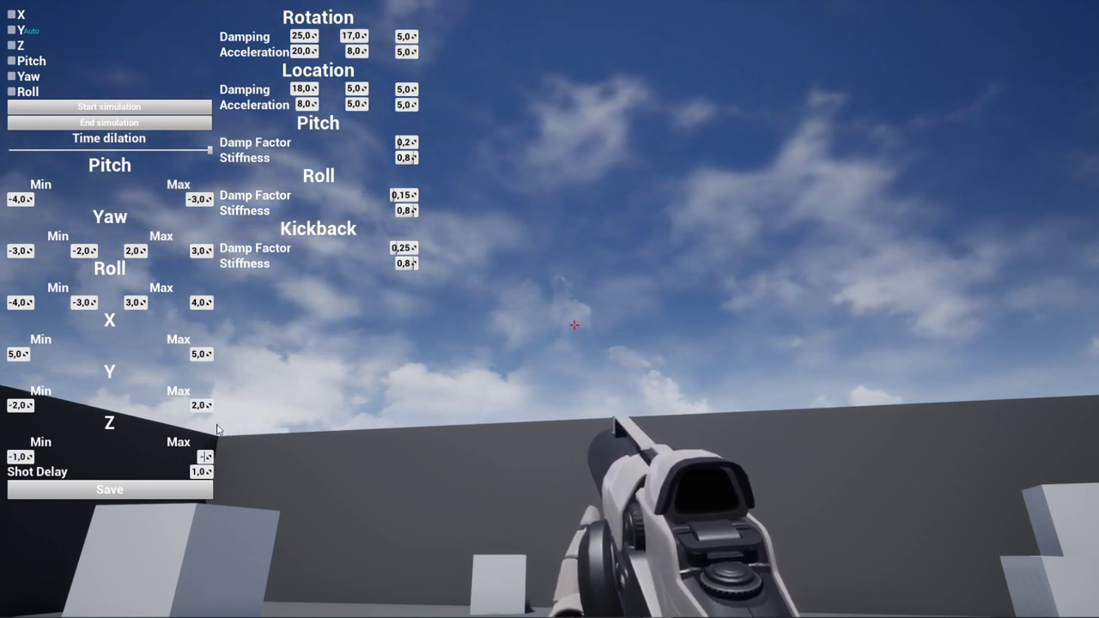
{"action": "left_click", "coordinate": [11, 77]}
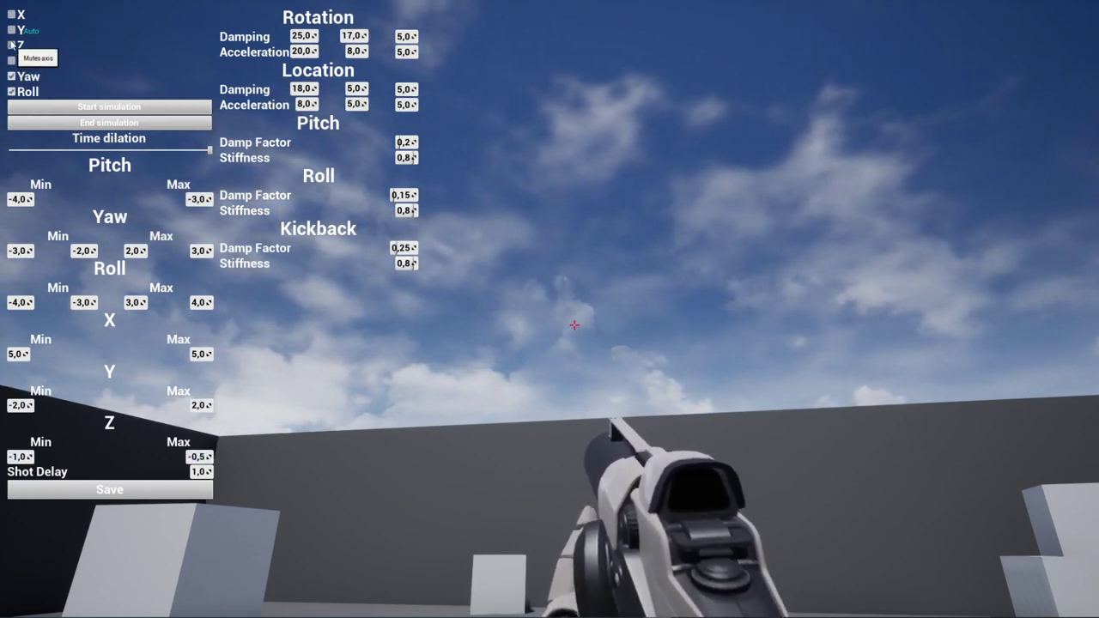
{"action": "left_click", "coordinate": [11, 30]}
{"action": "left_click", "coordinate": [11, 14]}
{"action": "left_click", "coordinate": [11, 61]}
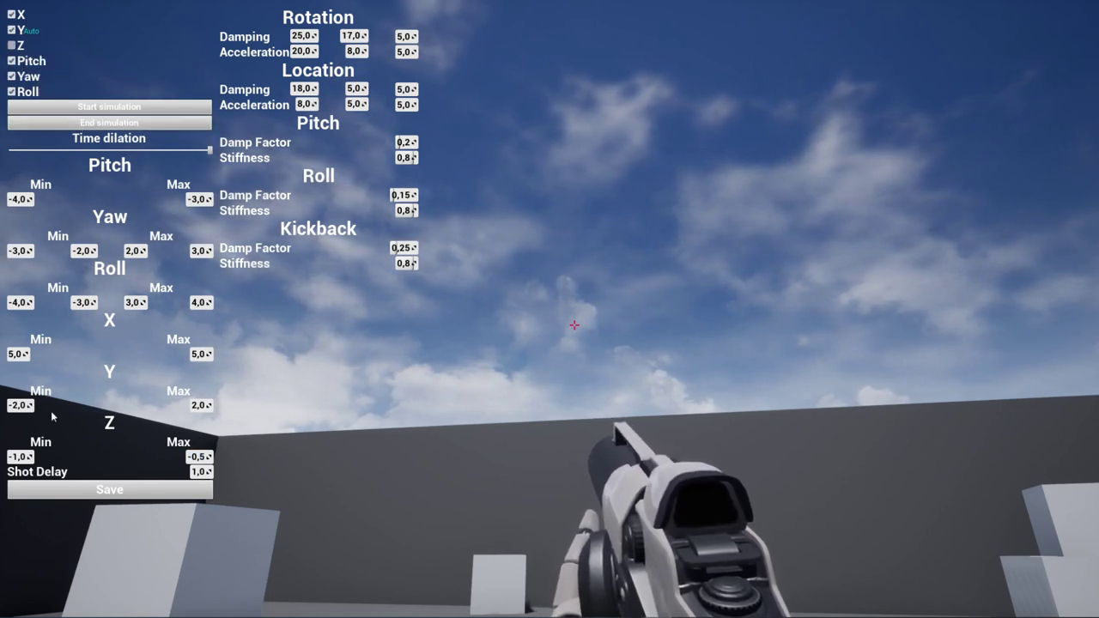
- Set Location Damping Z and Location Acceleration Z to 10
{"action": "left_click", "coordinate": [402, 89]}
{"action": "type", "text": "10"}
{"action": "left_click", "coordinate": [402, 105]}
{"action": "type", "text": "10"}
{"action": "key", "text": "Return"}
- Adjust the Z Min and Z Max recoil values to give a Z range of 3 to 4
{"action": "left_click", "coordinate": [19, 457]}
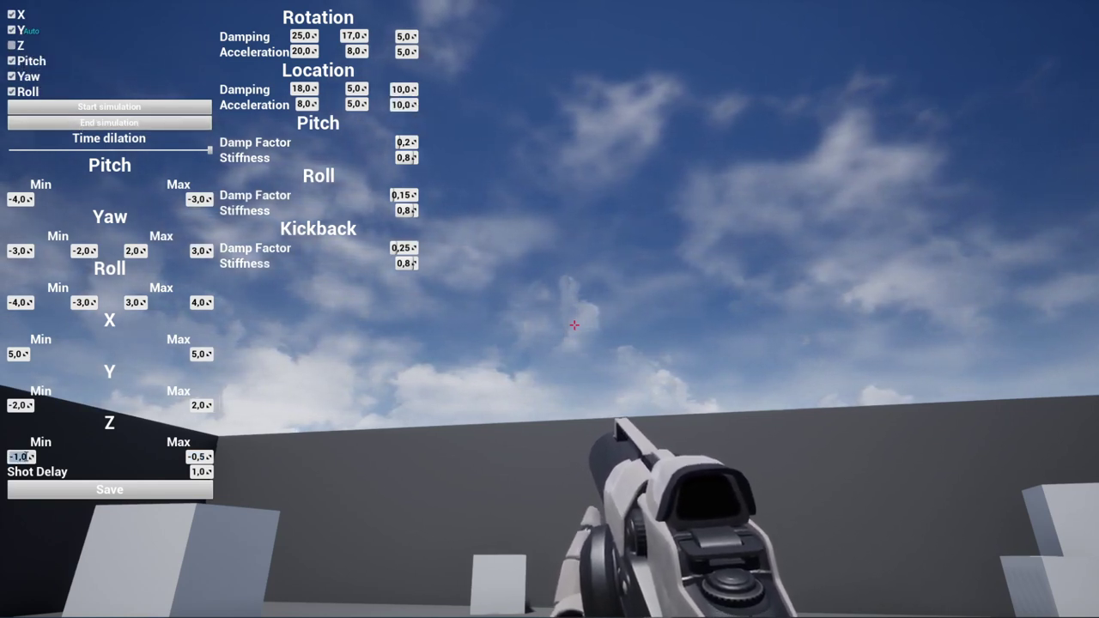
{"action": "type", "text": "-5"}
{"action": "key", "text": "Tab"}
{"action": "type", "text": "-4"}
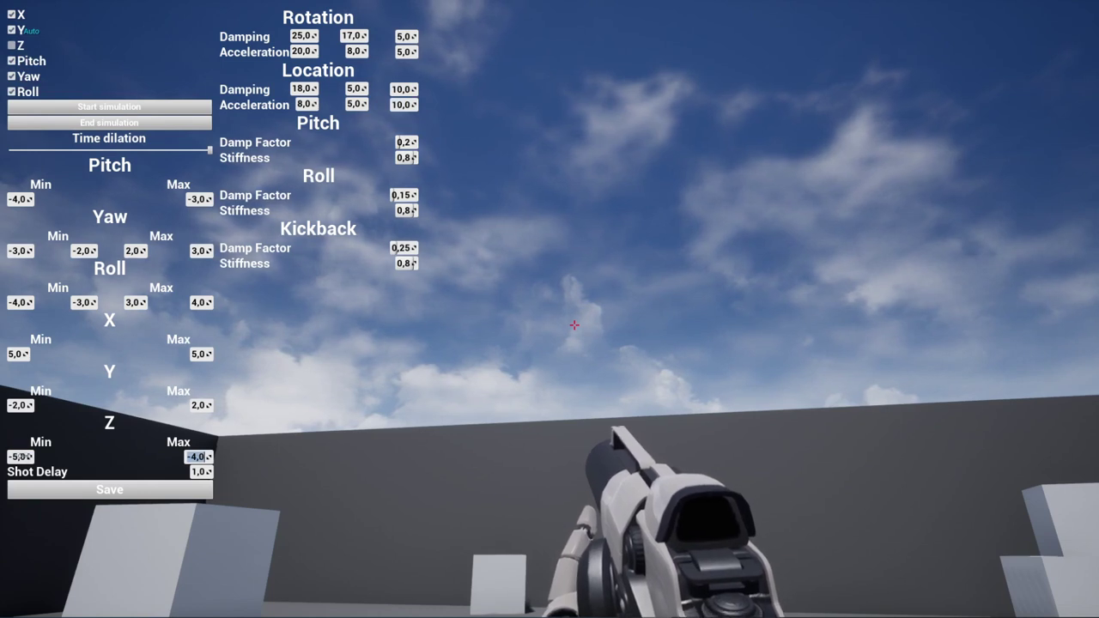
{"action": "left_click", "coordinate": [20, 456]}
{"action": "type", "text": "-2"}
{"action": "key", "text": "Tab"}
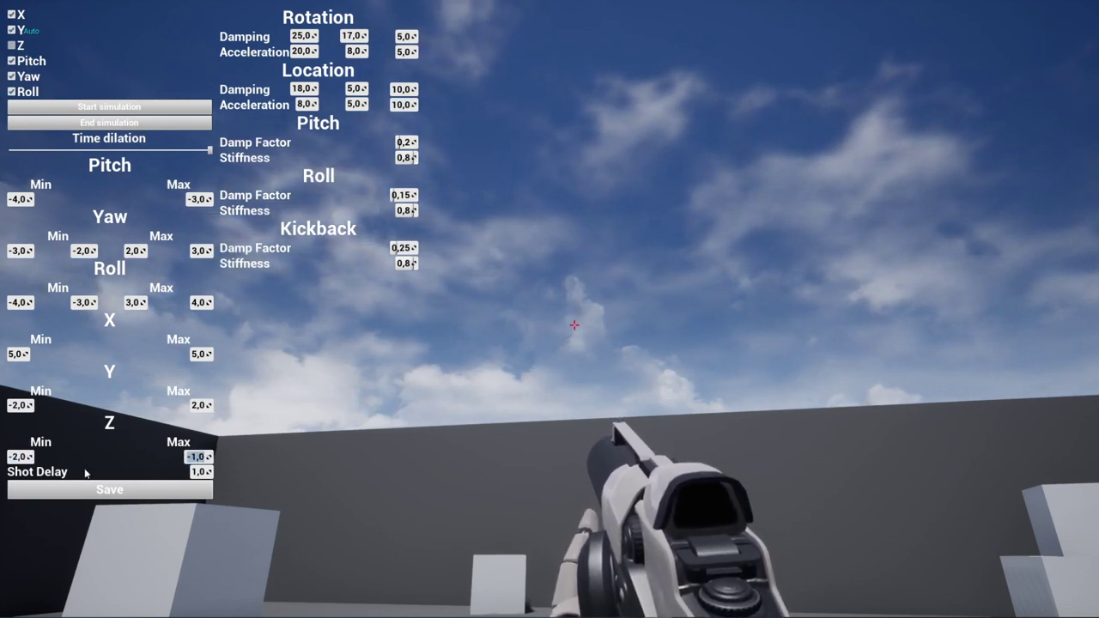
{"action": "left_click", "coordinate": [19, 457]}
{"action": "type", "text": "-3"}
{"action": "key", "text": "Tab"}
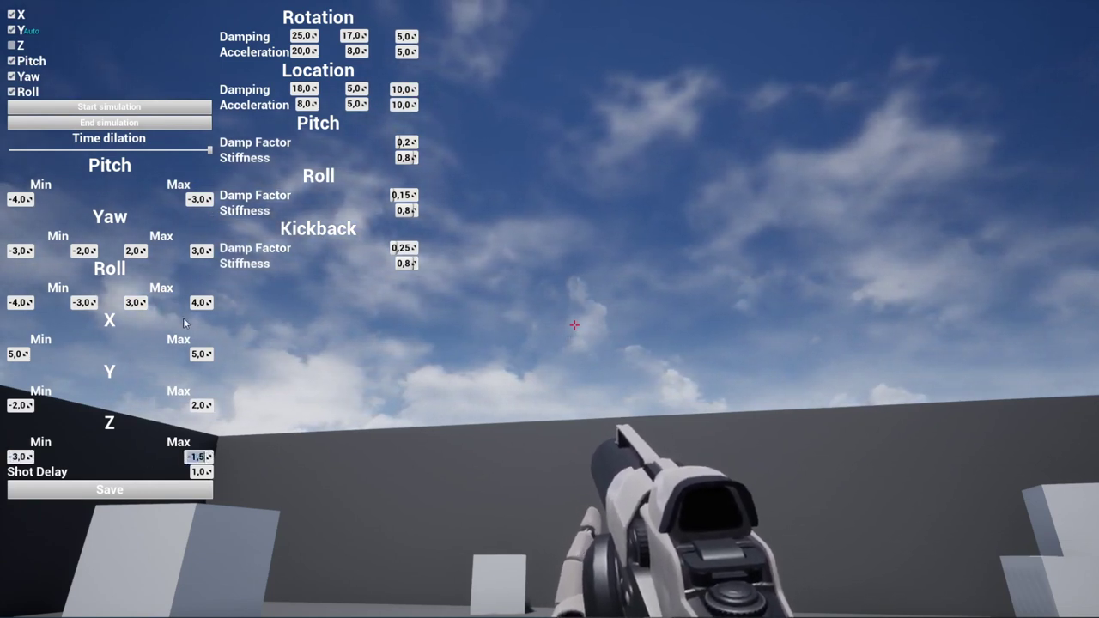
{"action": "type", "text": "-3"}
{"action": "key", "text": "shift+Tab"}
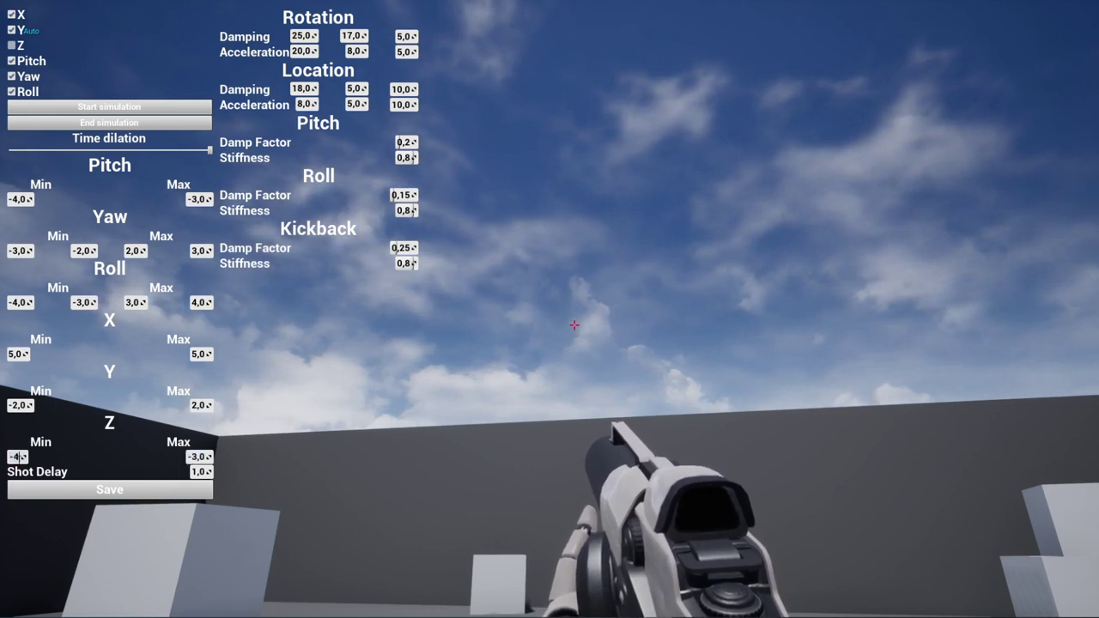
{"action": "type", "text": "-4"}
- Lower Location Acceleration Z to 7
{"action": "left_click", "coordinate": [404, 104]}
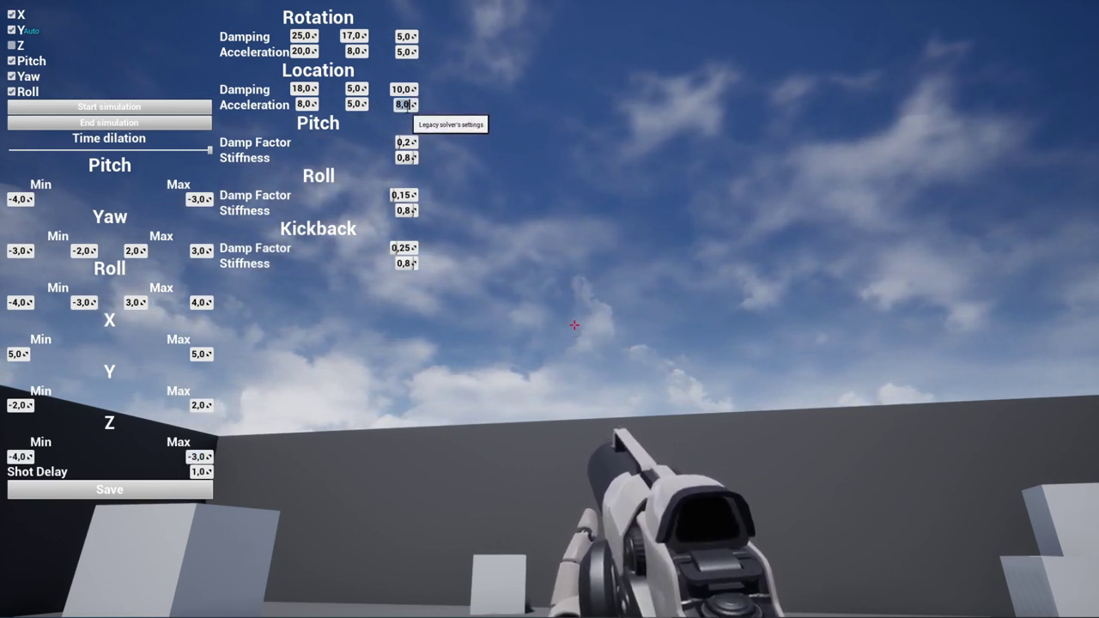
{"action": "type", "text": "8"}
{"action": "key", "text": "shift+Tab"}
{"action": "left_click", "coordinate": [404, 104]}
{"action": "type", "text": "7"}
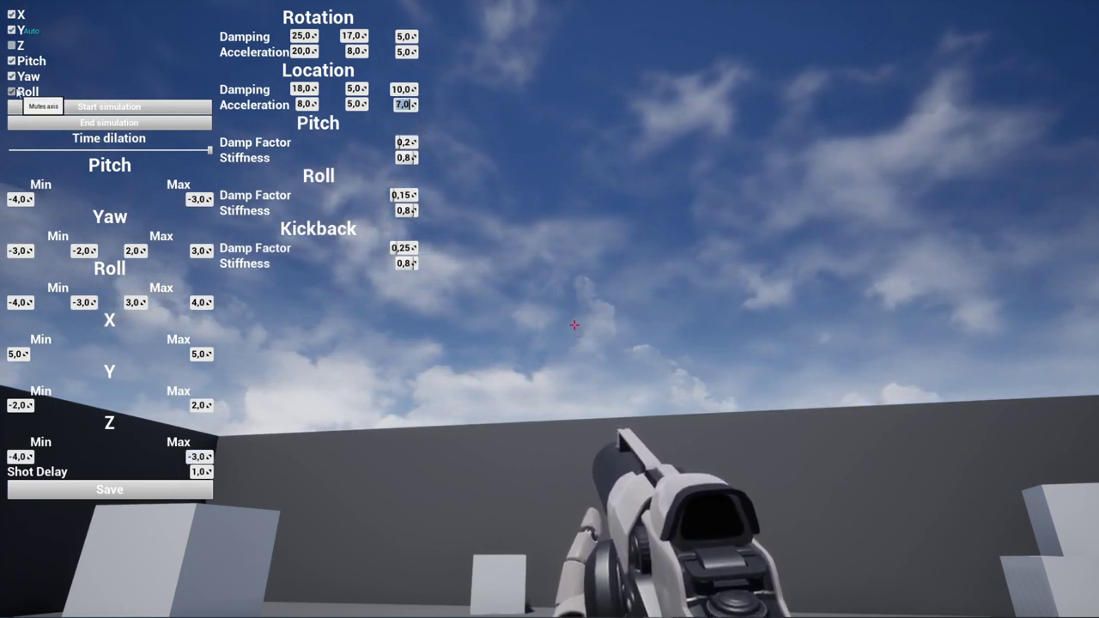
- Unmute all axes (X, Z, Pitch, Yaw, Roll) and stop the running recoil simulation
{"action": "left_click", "coordinate": [12, 61]}
{"action": "left_click", "coordinate": [12, 15]}
{"action": "left_click", "coordinate": [12, 30]}
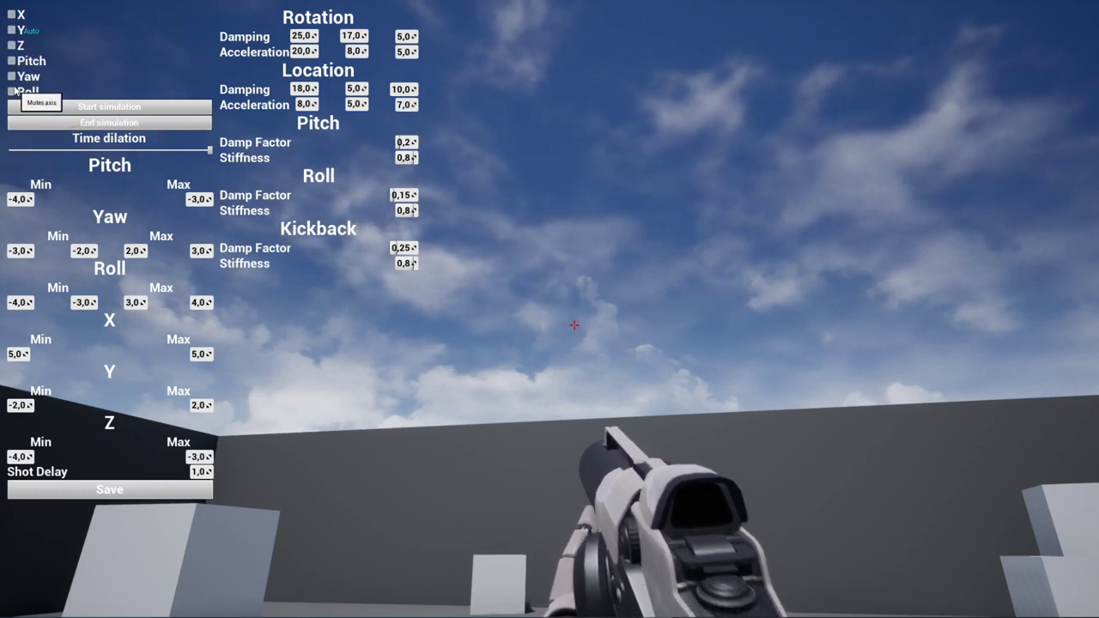
{"action": "left_click", "coordinate": [12, 61]}
{"action": "left_click", "coordinate": [12, 45]}
{"action": "left_click", "coordinate": [12, 14]}
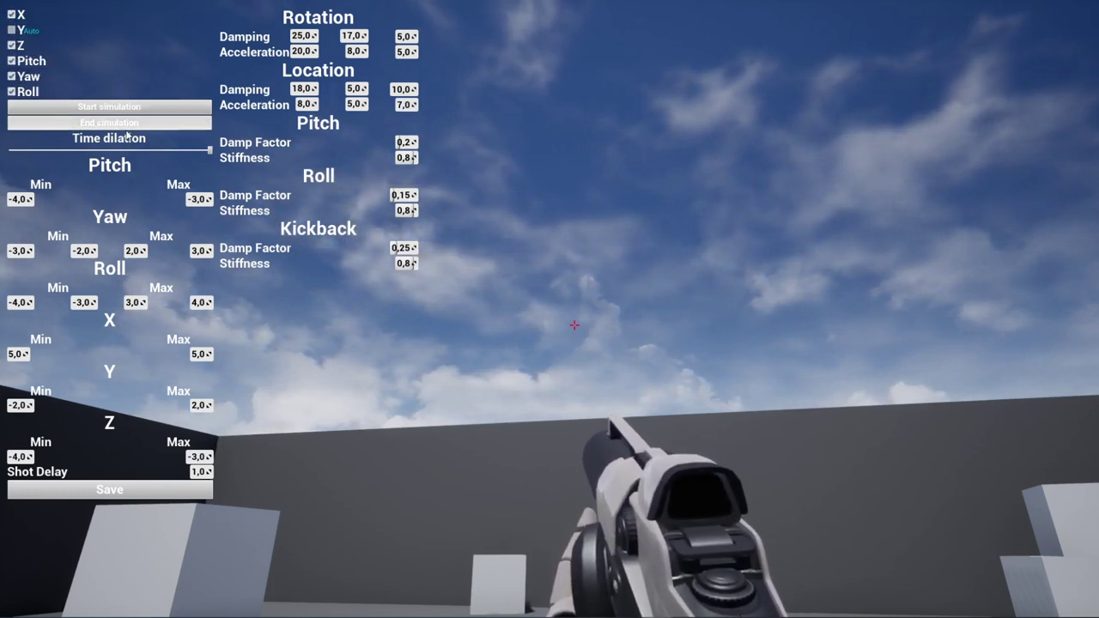
{"action": "left_click", "coordinate": [12, 92]}
{"action": "left_click", "coordinate": [12, 76]}
{"action": "left_click", "coordinate": [12, 61]}
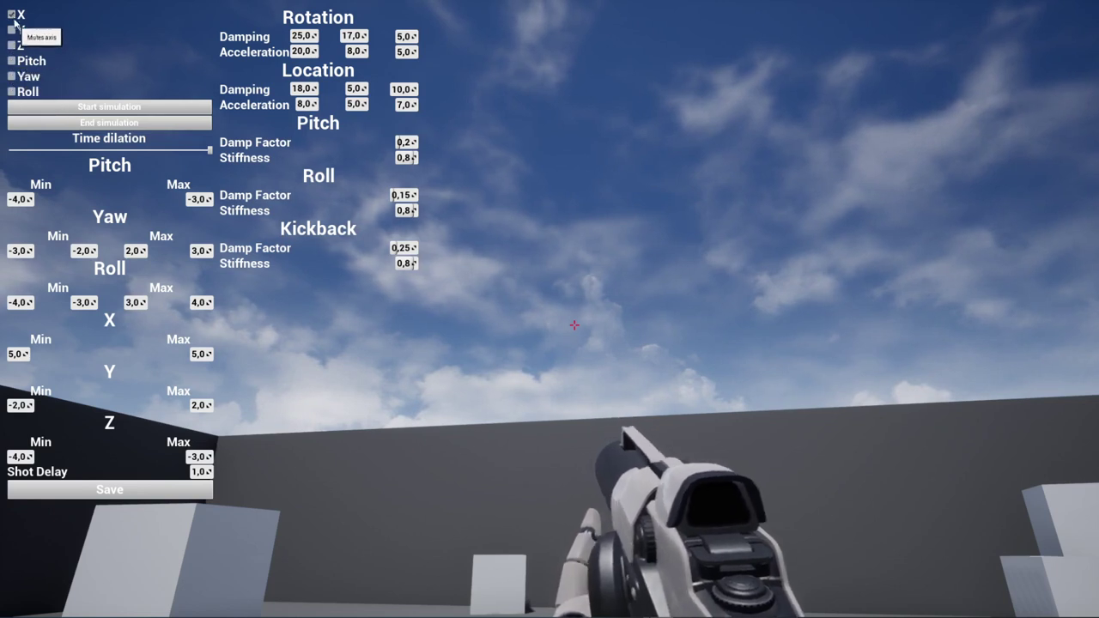
{"action": "left_click", "coordinate": [12, 46]}
{"action": "left_click", "coordinate": [12, 14]}
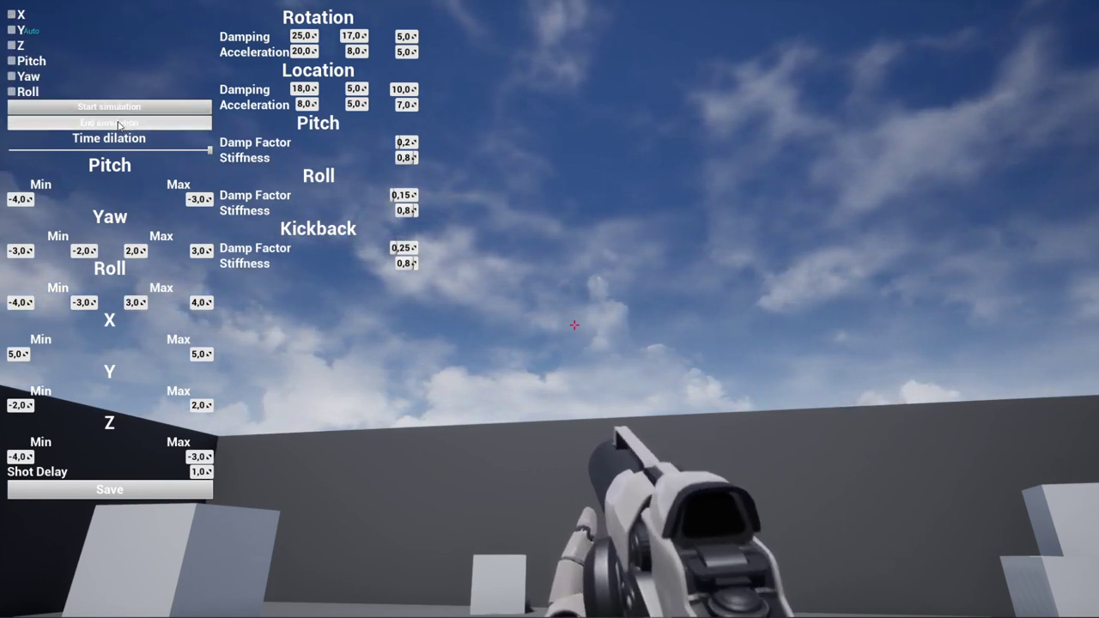
{"action": "left_click", "coordinate": [114, 121]}
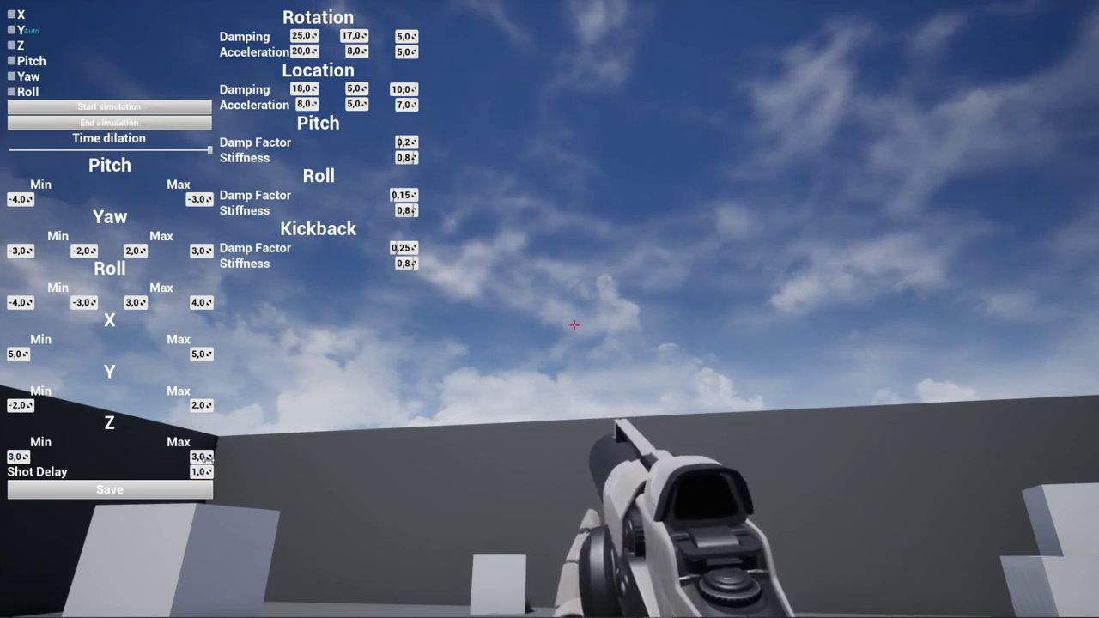
- Start the recoil simulation, cycle to the next fire mode and fire a three-round burst
{"action": "type", "text": "41,5"}
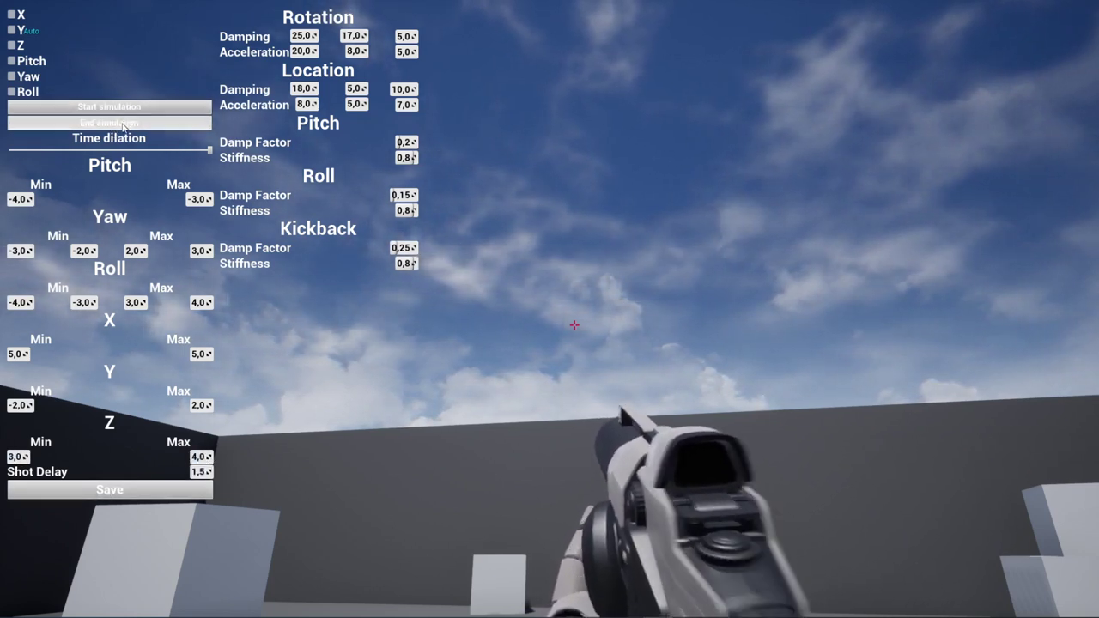
{"action": "left_click", "coordinate": [121, 110]}
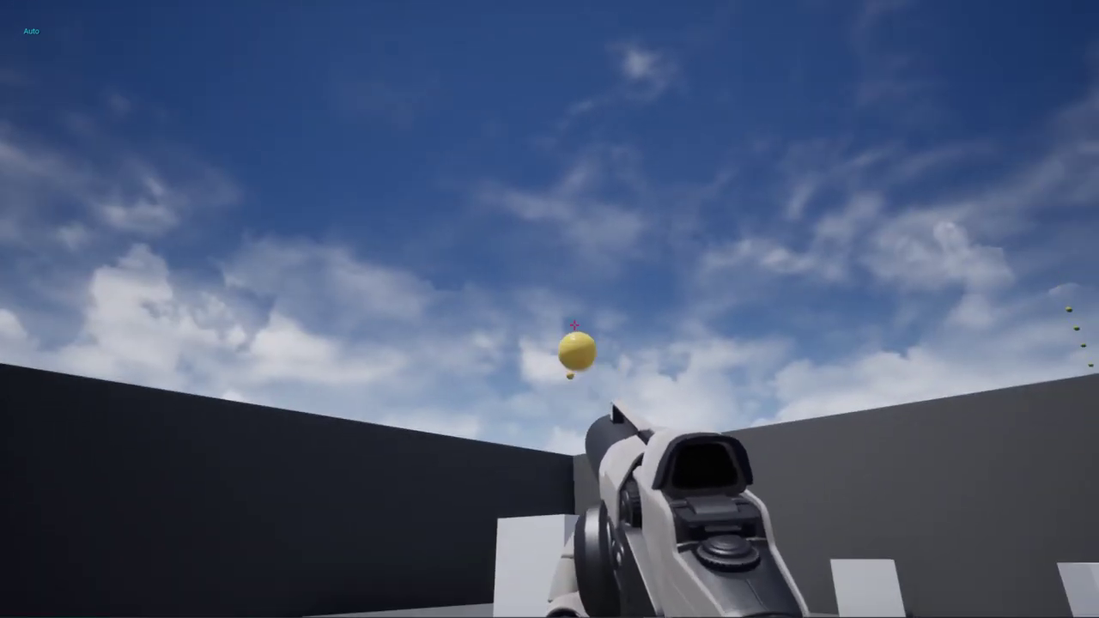
{"action": "key", "text": "b"}
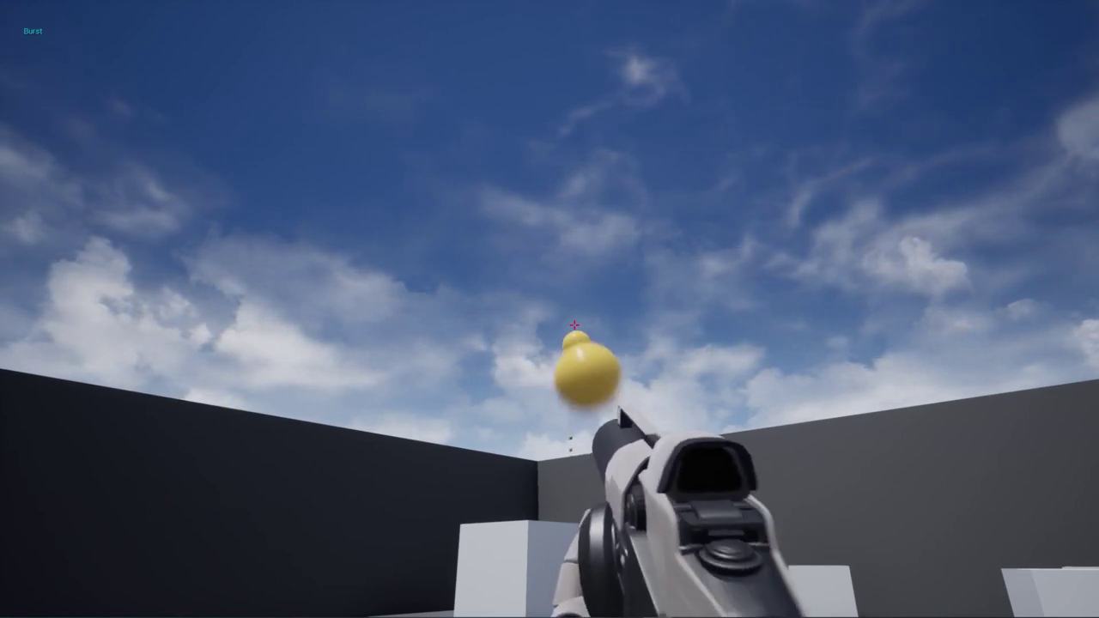
{"action": "left_click", "coordinate": [575, 325]}
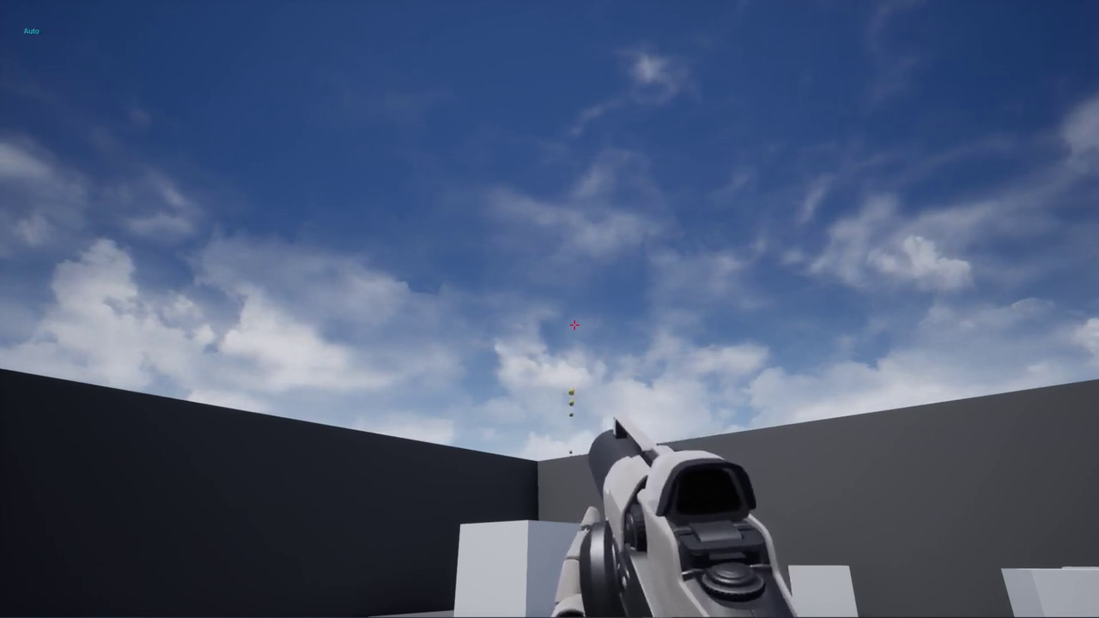
- Fire continuously in automatic mode, sweeping across the arena and up toward the sky
{"action": "left_click", "coordinate": [575, 324]}
{"action": "left_click", "coordinate": [575, 324]}
{"action": "left_click", "coordinate": [575, 325]}
{"action": "left_click", "coordinate": [575, 324]}
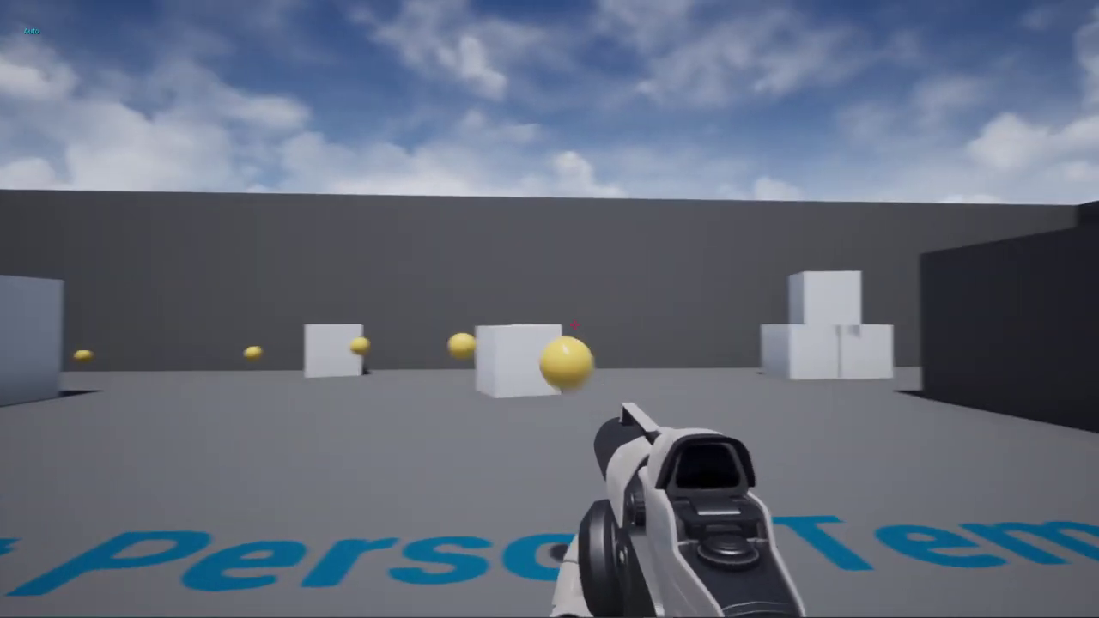
{"action": "left_click", "coordinate": [574, 325]}
{"action": "left_click", "coordinate": [574, 325]}
{"action": "left_click", "coordinate": [574, 325]}
{"action": "left_click", "coordinate": [575, 325]}
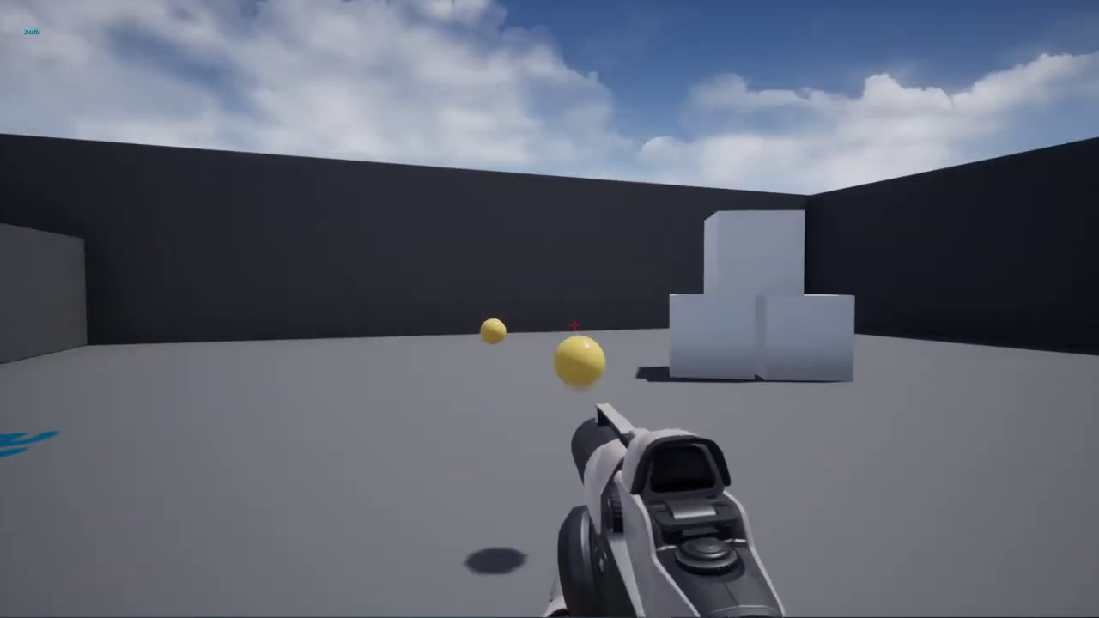
{"action": "left_click", "coordinate": [575, 324]}
{"action": "left_click", "coordinate": [575, 325]}
{"action": "left_click", "coordinate": [575, 324]}
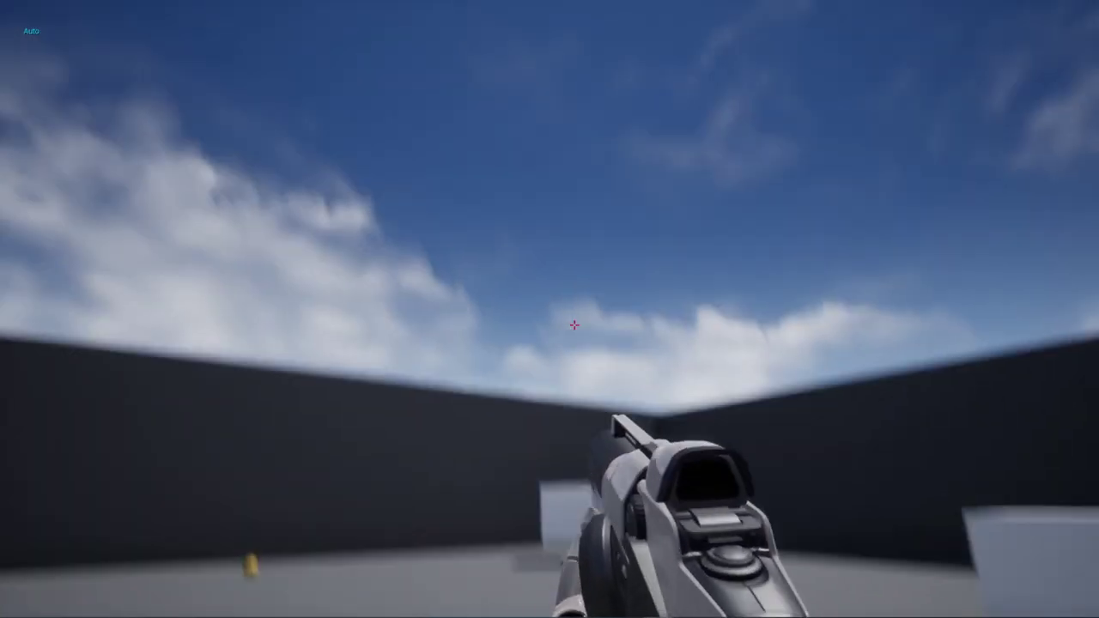
{"action": "left_click", "coordinate": [575, 324]}
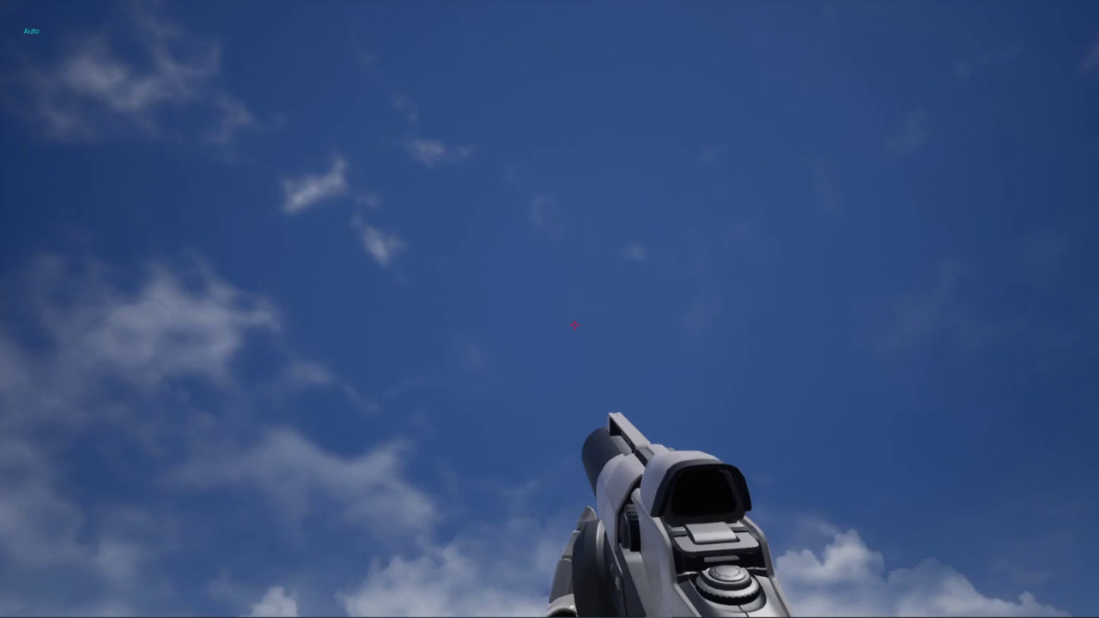
{"action": "left_click", "coordinate": [575, 324]}
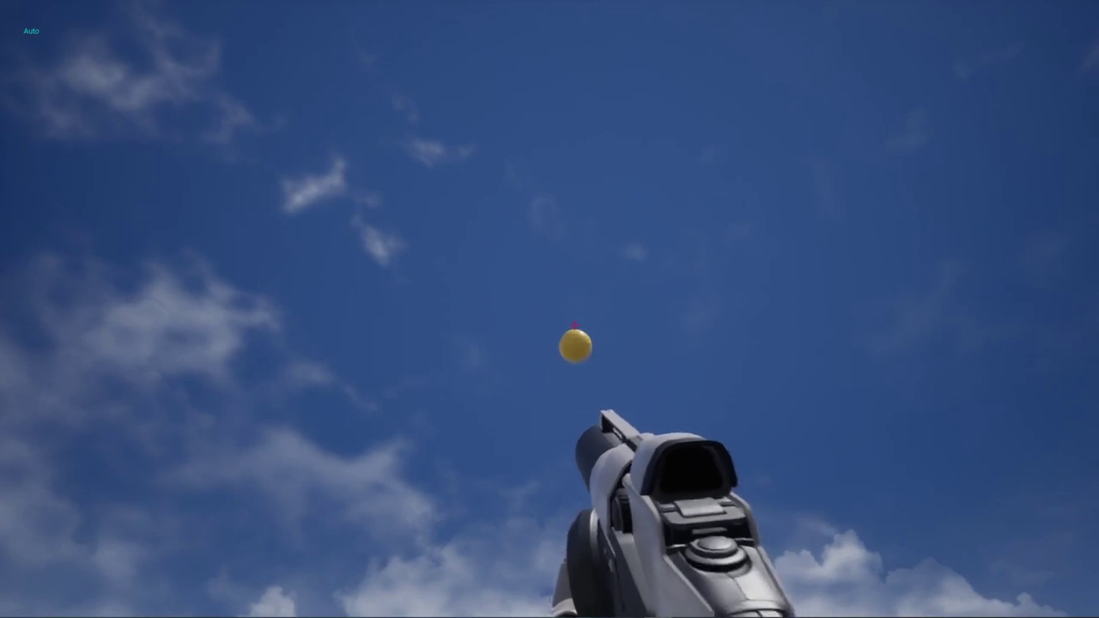
{"action": "left_click", "coordinate": [574, 325]}
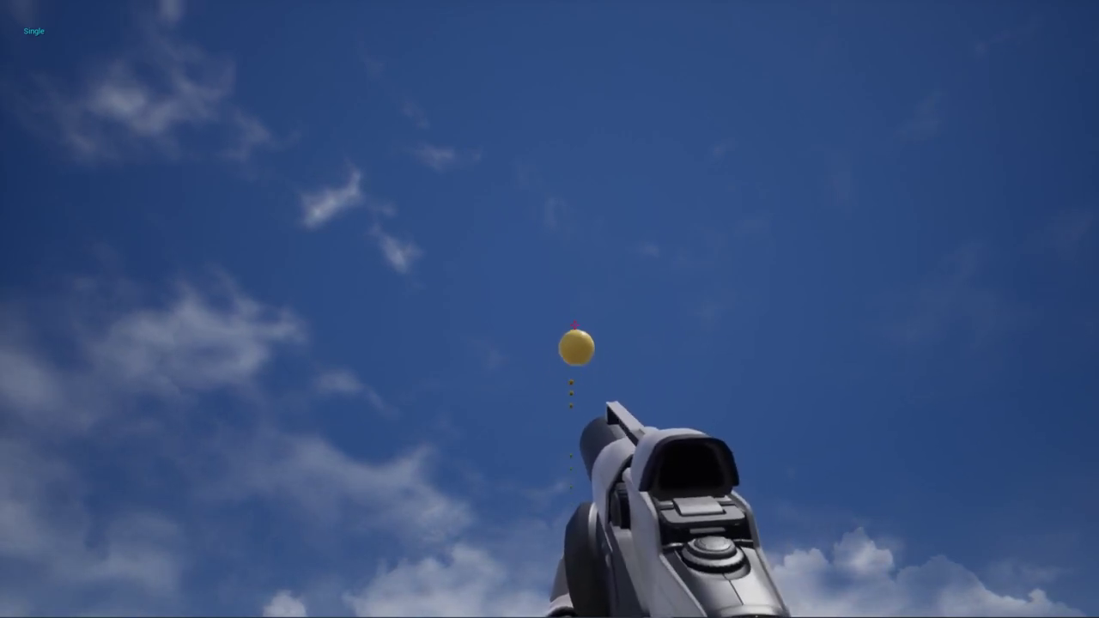
- Switch the fire mode to Burst and fire test shots to check the recoil
{"action": "key", "text": "b"}
{"action": "left_click", "coordinate": [574, 326]}
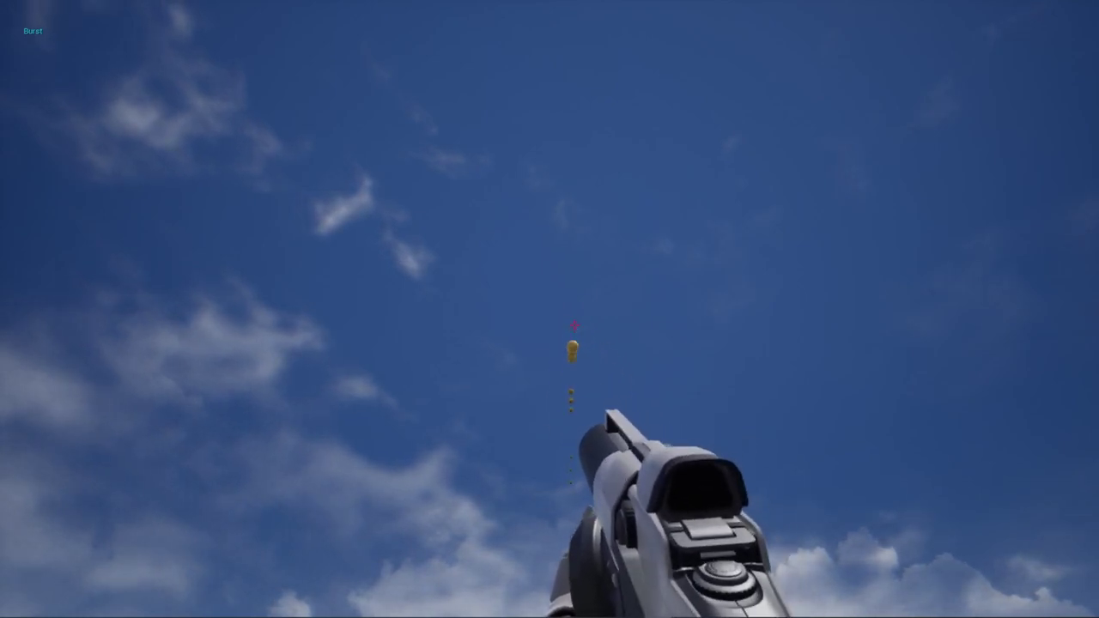
{"action": "left_click", "coordinate": [574, 326]}
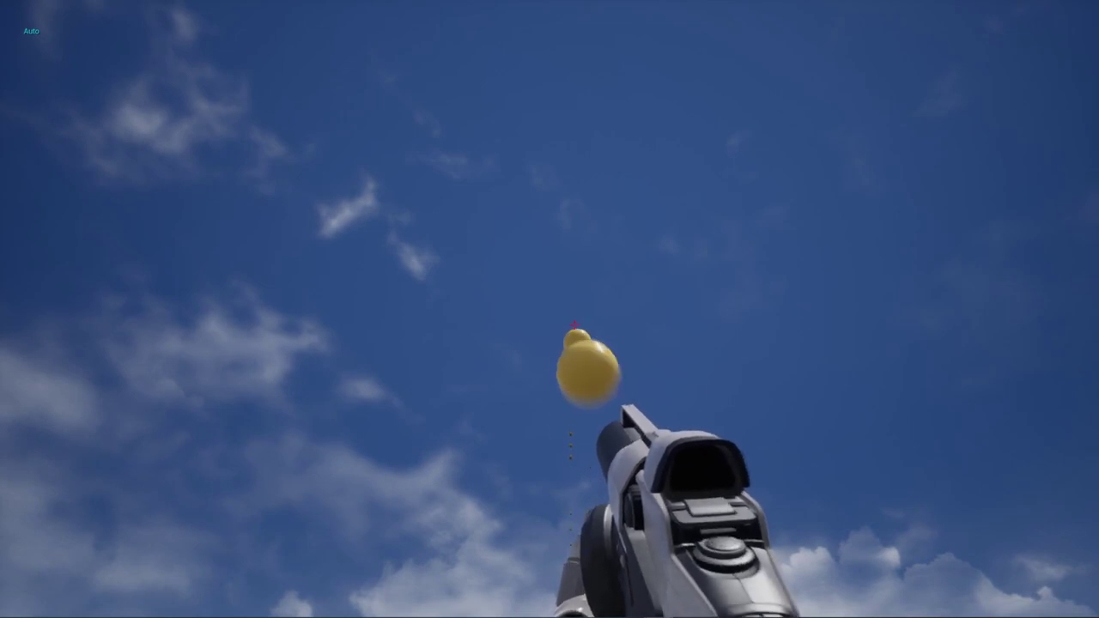